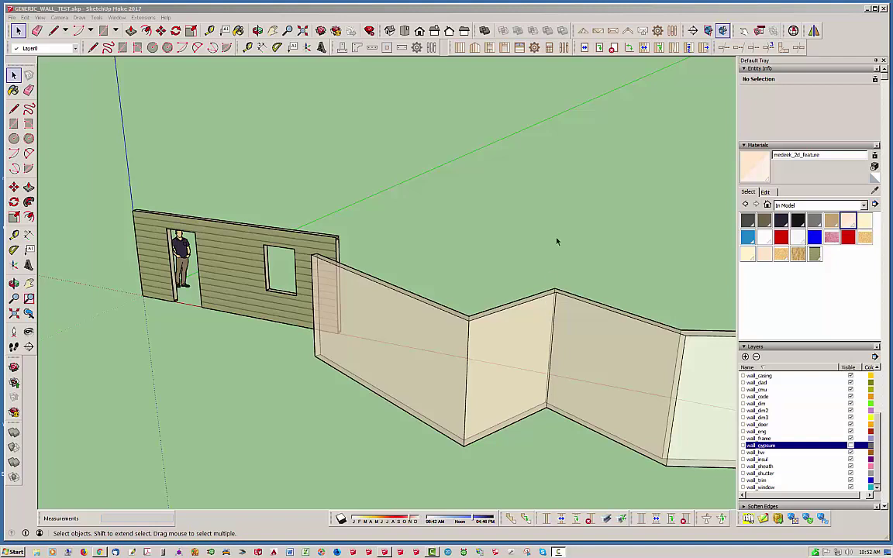
Position the floating Medeek Electrical toolbar over the empty area of the model view.
left_click(599, 11)
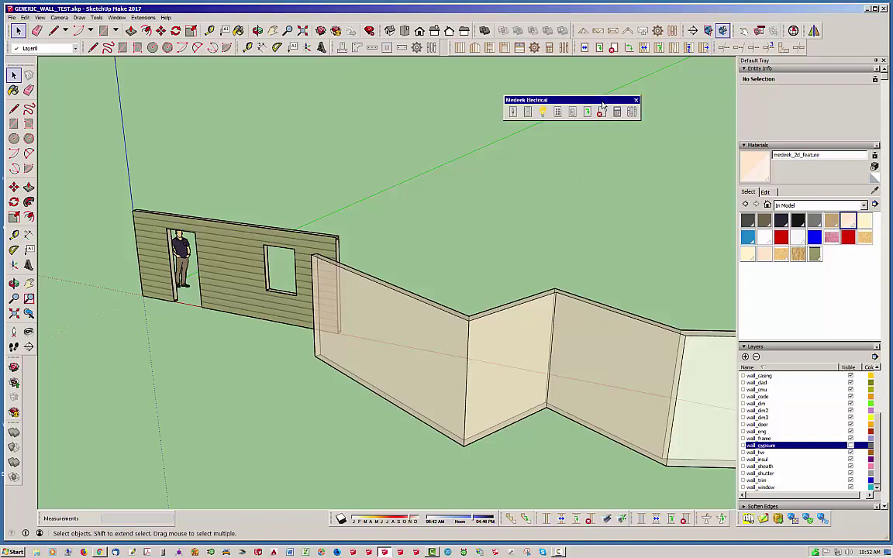
left_click_drag(600, 99, 626, 144)
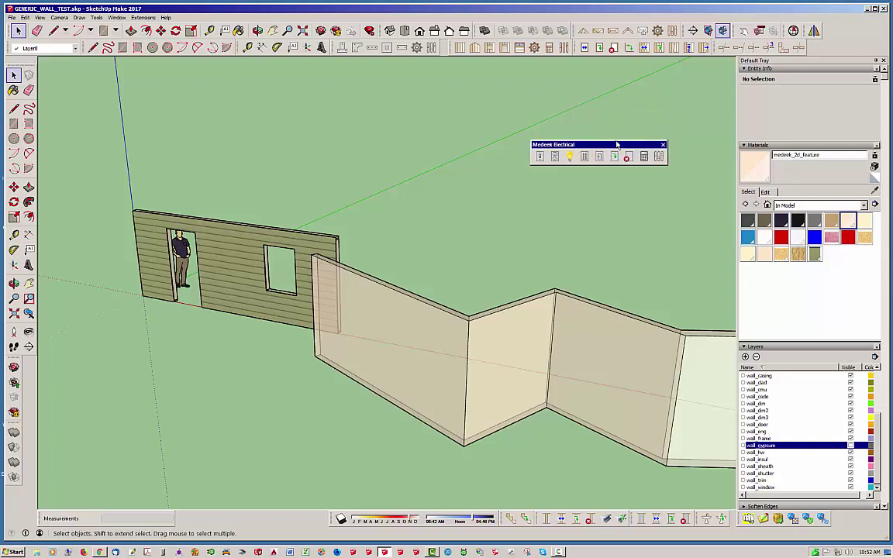
mouse_move(612, 145)
left_mouse_down()
mouse_move(600, 141)
mouse_move(613, 138)
left_mouse_up()
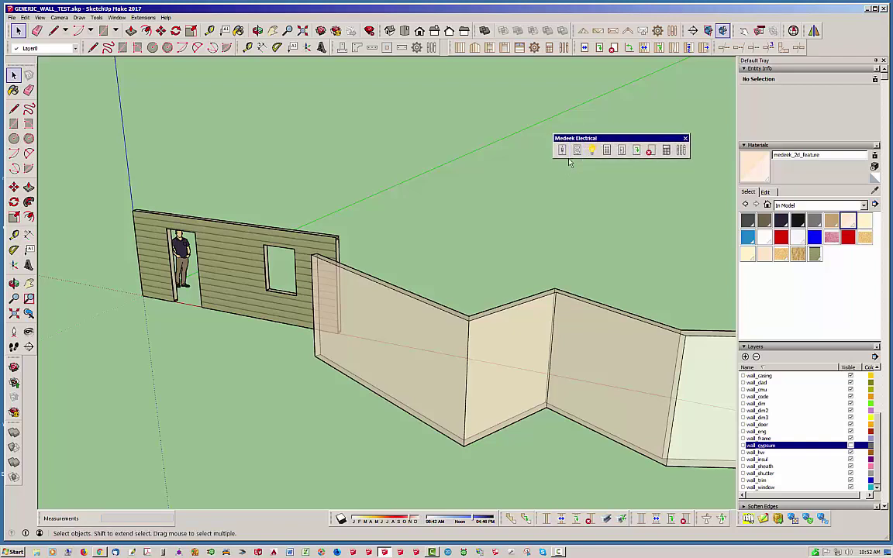
mouse_move(657, 141)
left_mouse_down()
mouse_move(664, 120)
mouse_move(643, 147)
left_mouse_up()
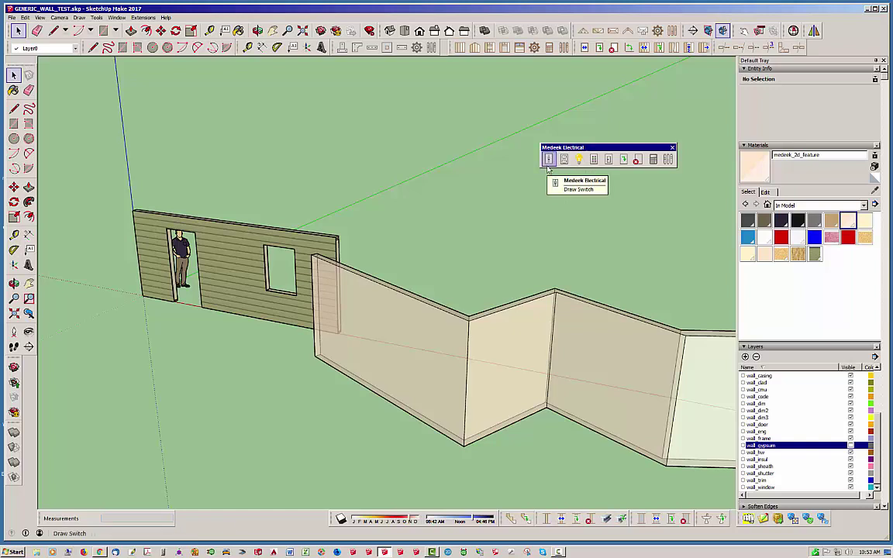
left_click(622, 160)
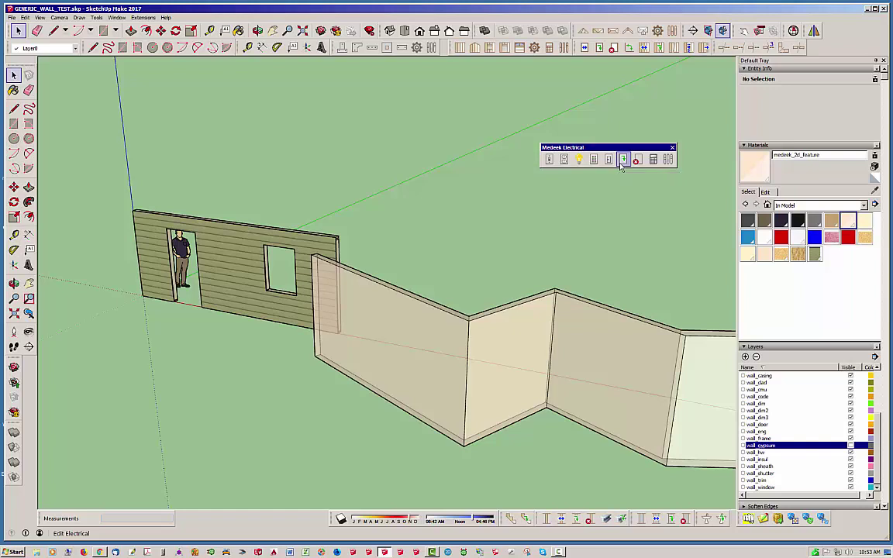
left_click(397, 356)
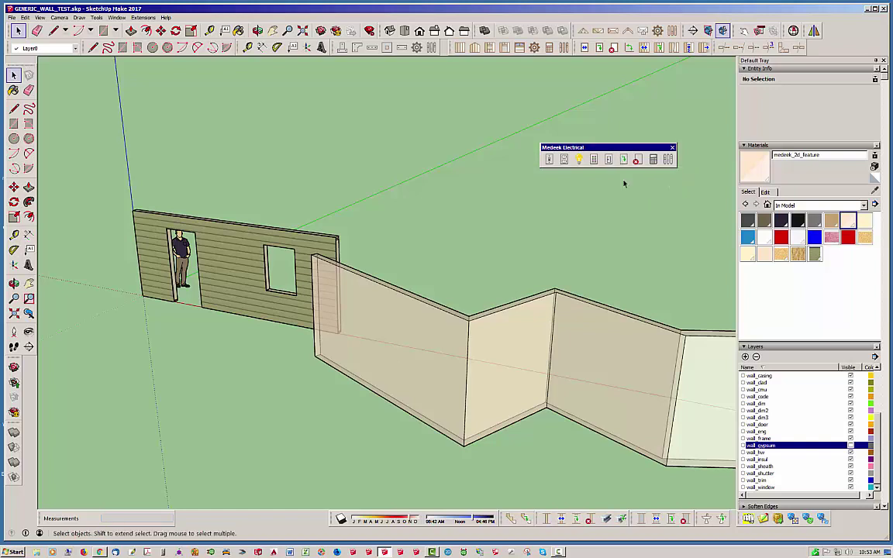
Review the Medeek Electrical global settings from general, layers and materials through device defaults, lighting and estimating.
left_click(668, 160)
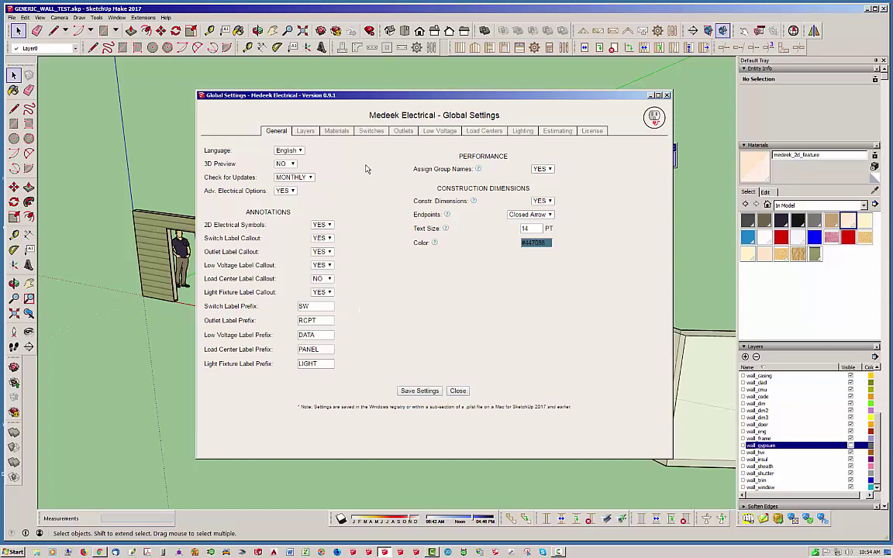
left_click_drag(415, 98, 392, 93)
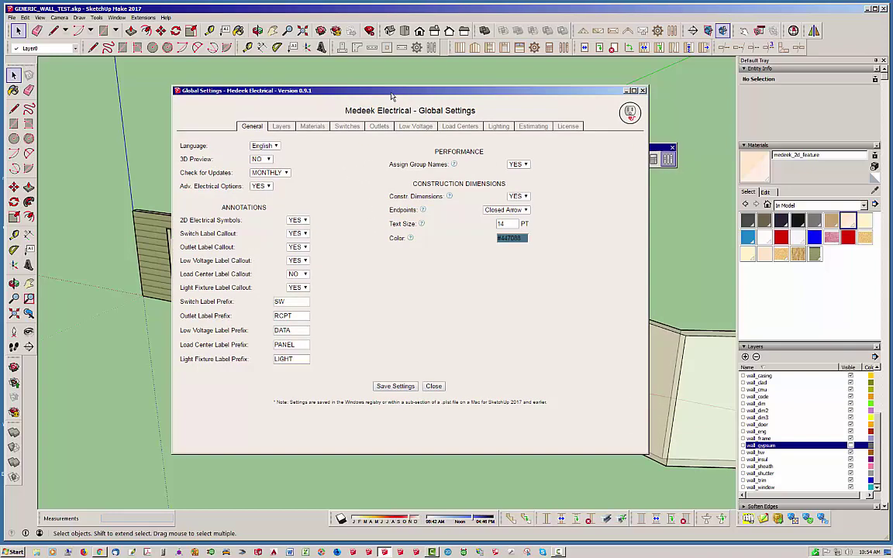
left_click(281, 130)
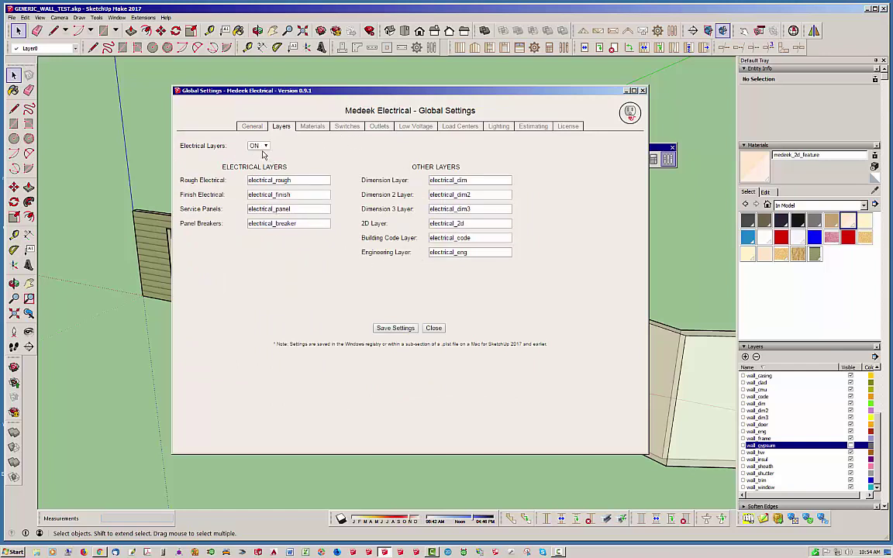
left_click(314, 128)
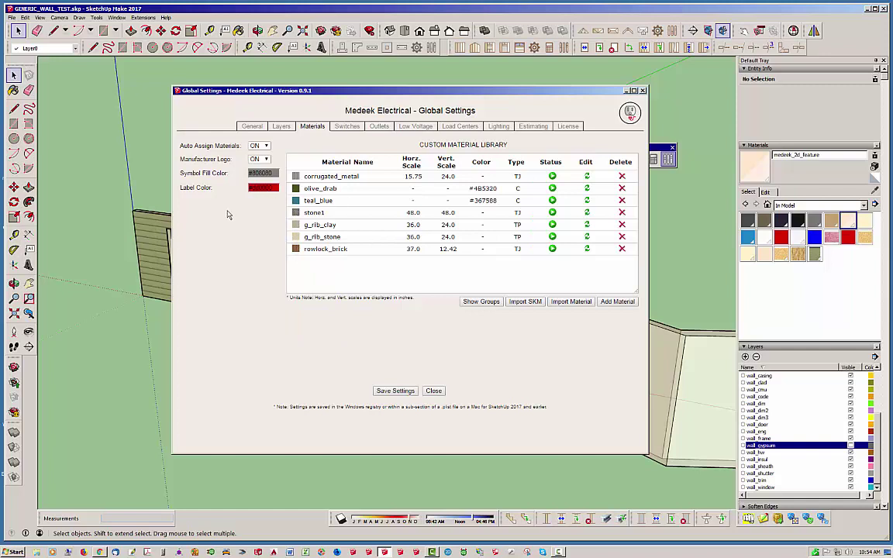
left_click(348, 129)
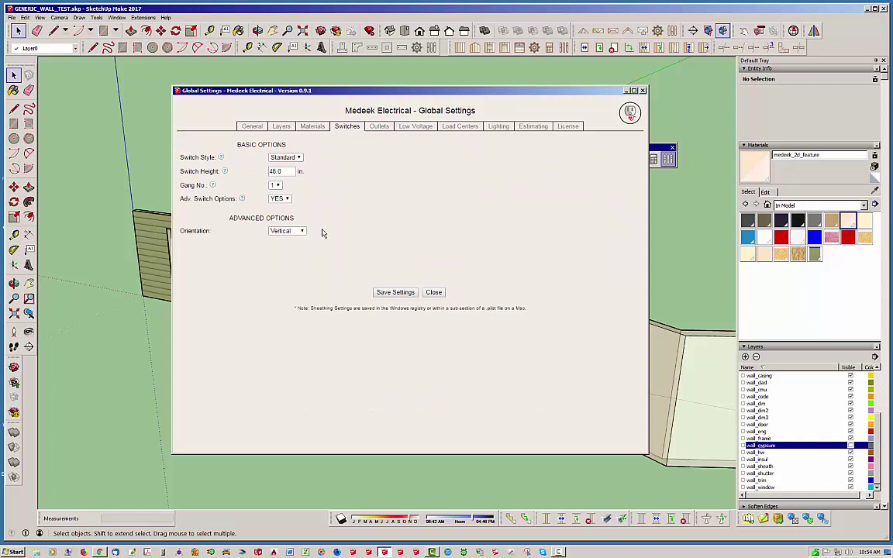
left_click(380, 127)
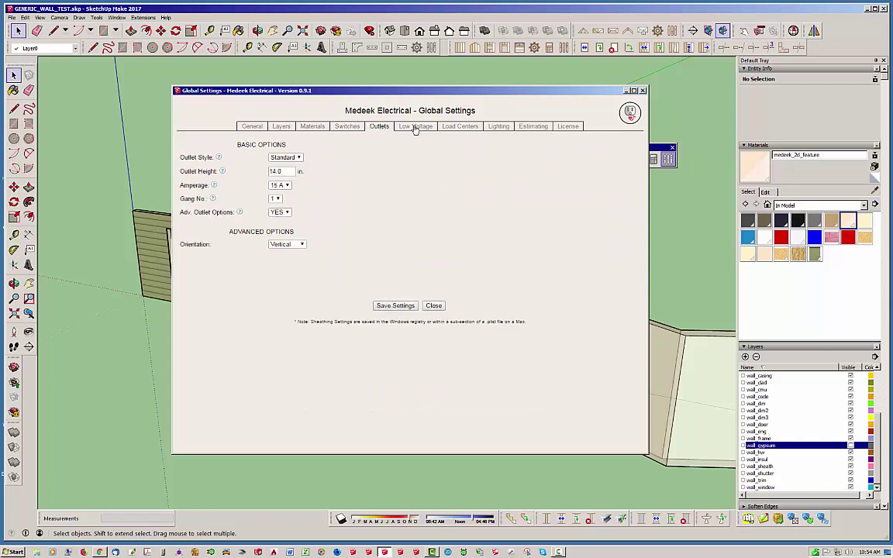
left_click(415, 127)
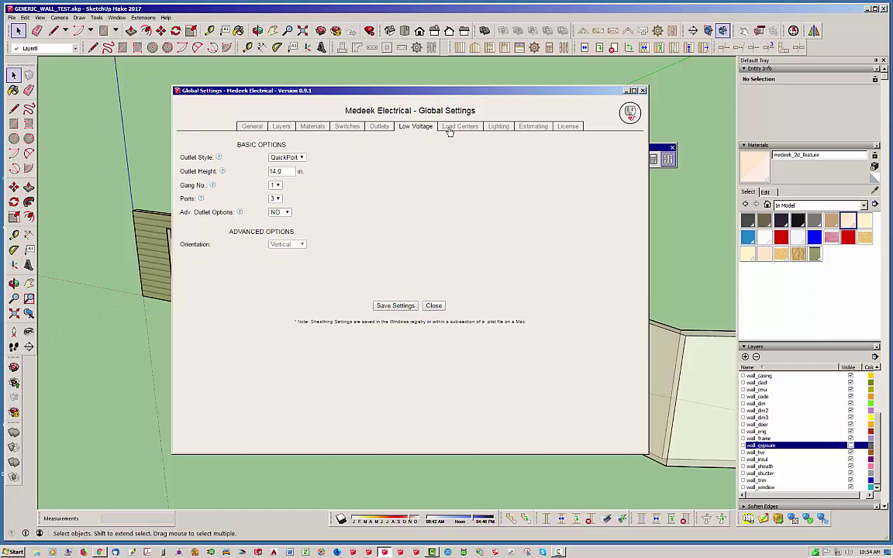
left_click(450, 131)
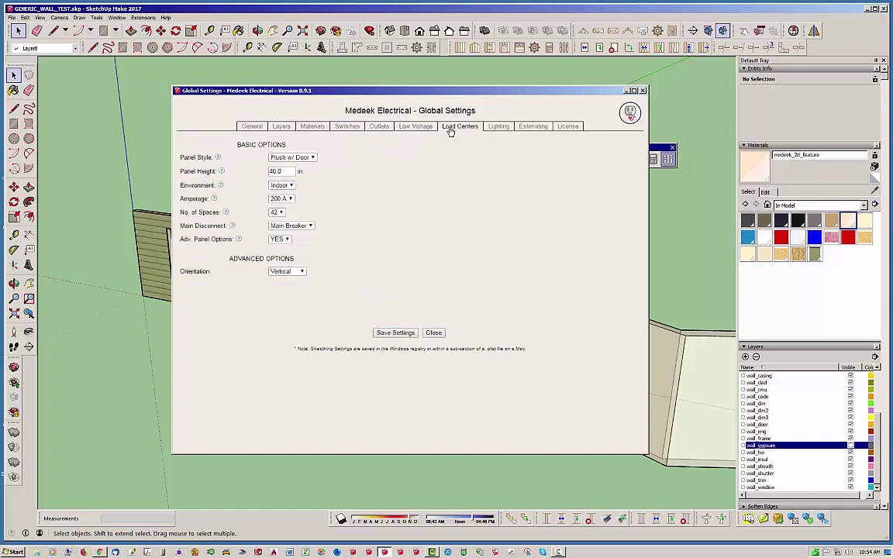
left_click(497, 127)
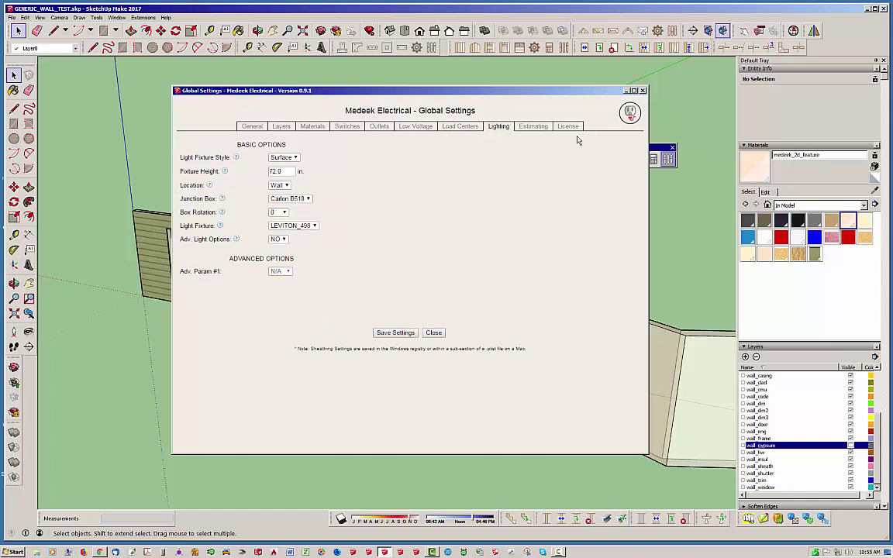
left_click(527, 130)
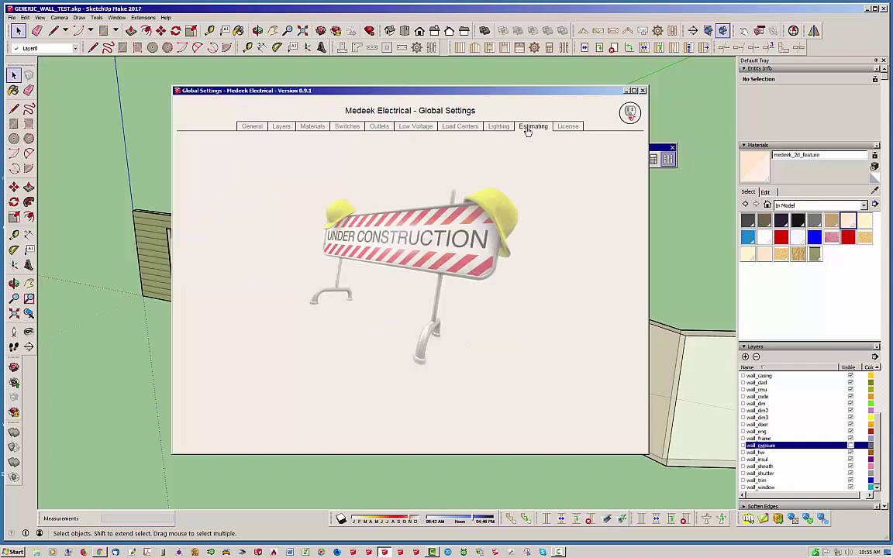
Check the available switch styles in the global switch settings and close the settings without saving.
left_click(345, 129)
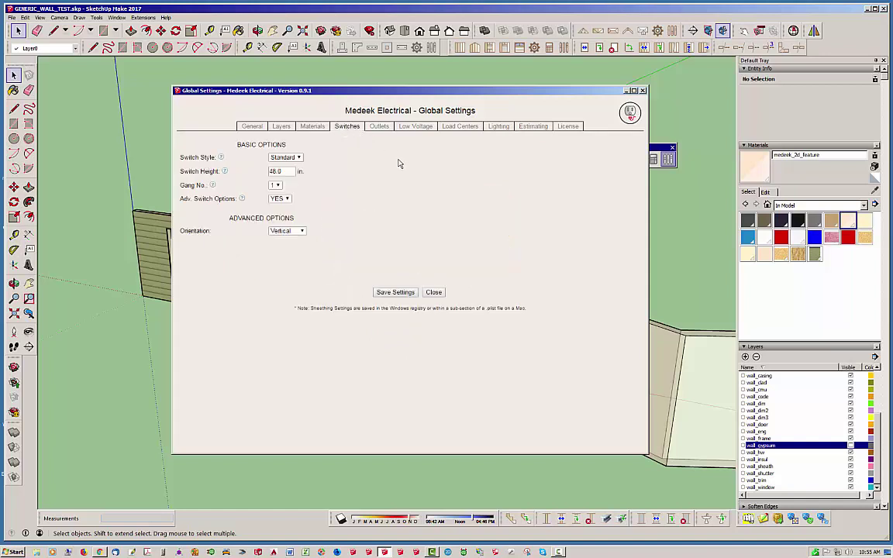
left_click(297, 157)
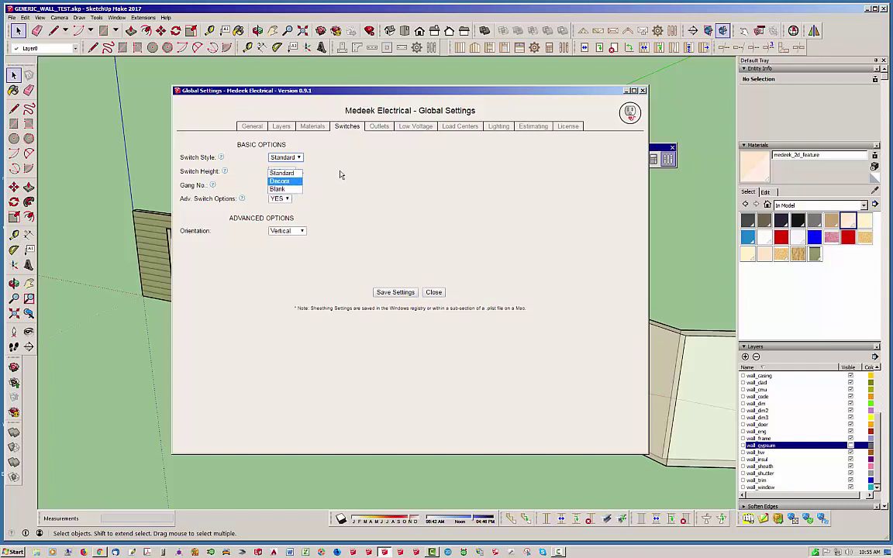
left_click(369, 159)
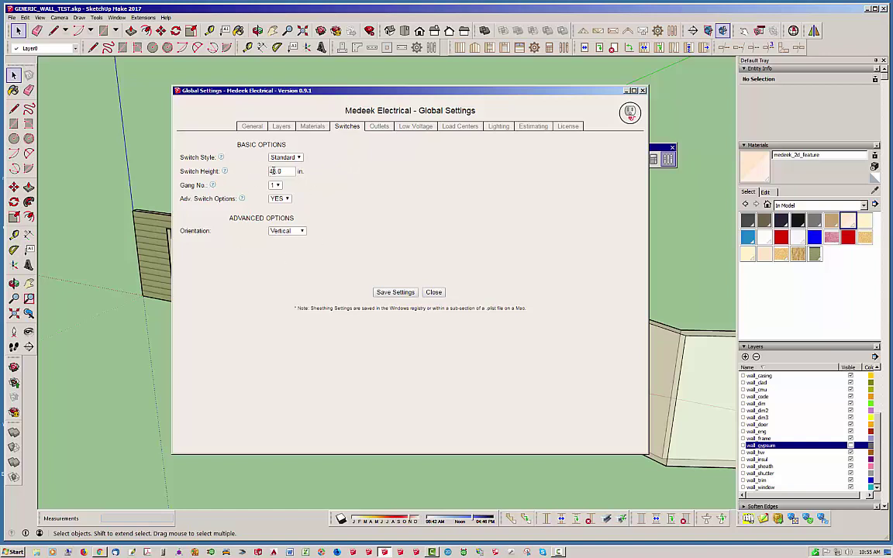
left_click(642, 91)
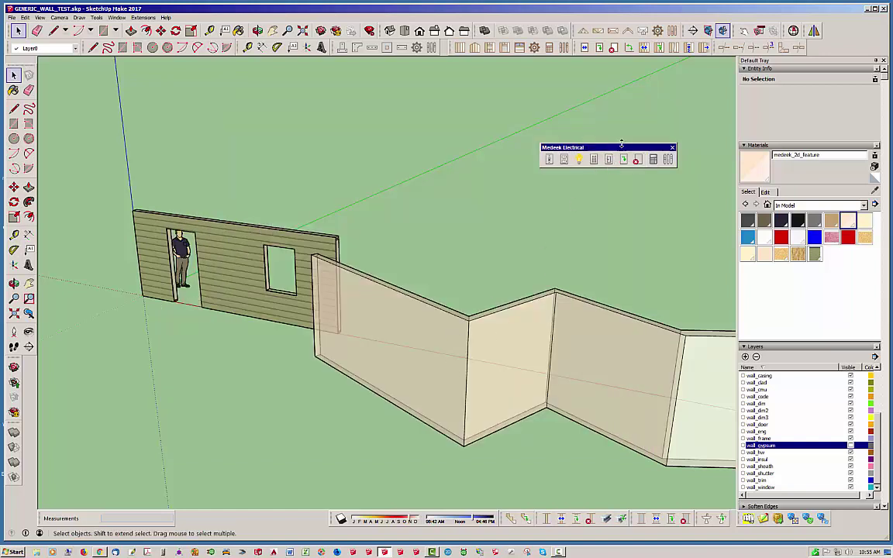
Examine the framed inner side of the wall assembly and the adjoining zigzag generic wall group.
left_click_drag(569, 148, 588, 143)
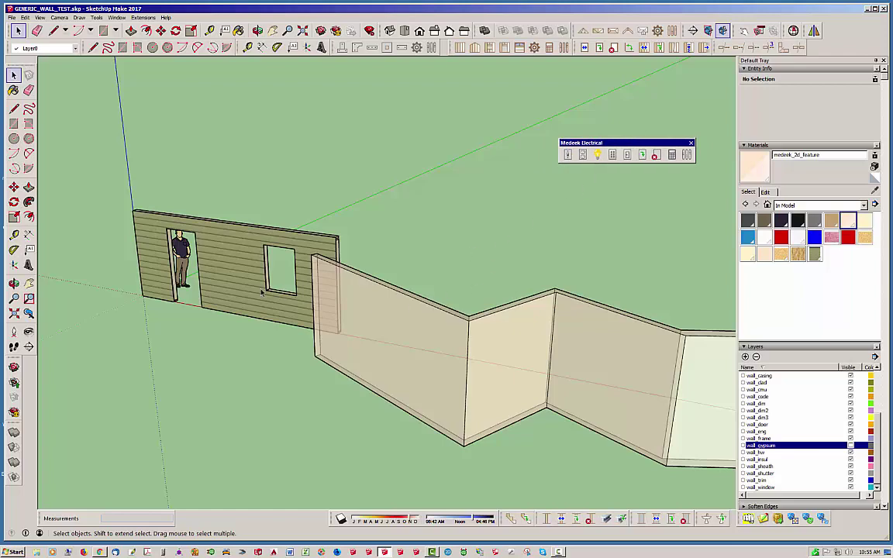
middle_click_drag(468, 254, 425, 279)
scroll(424, 280, "up", 5)
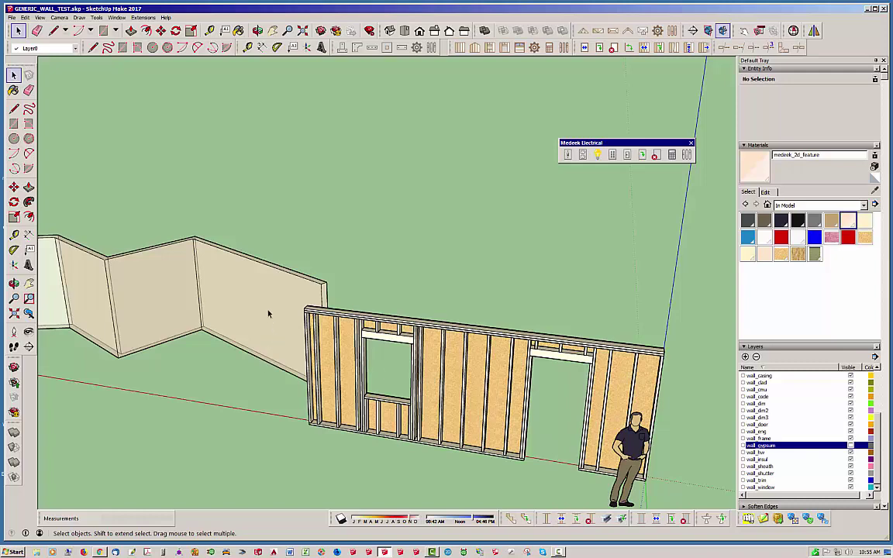
middle_click_drag(269, 313, 144, 233)
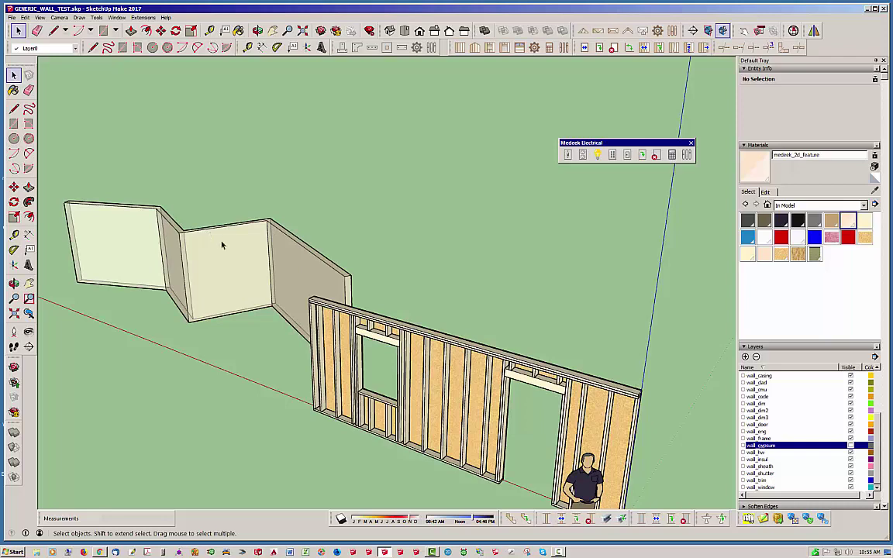
middle_click_drag(234, 234, 282, 273)
left_click(282, 274)
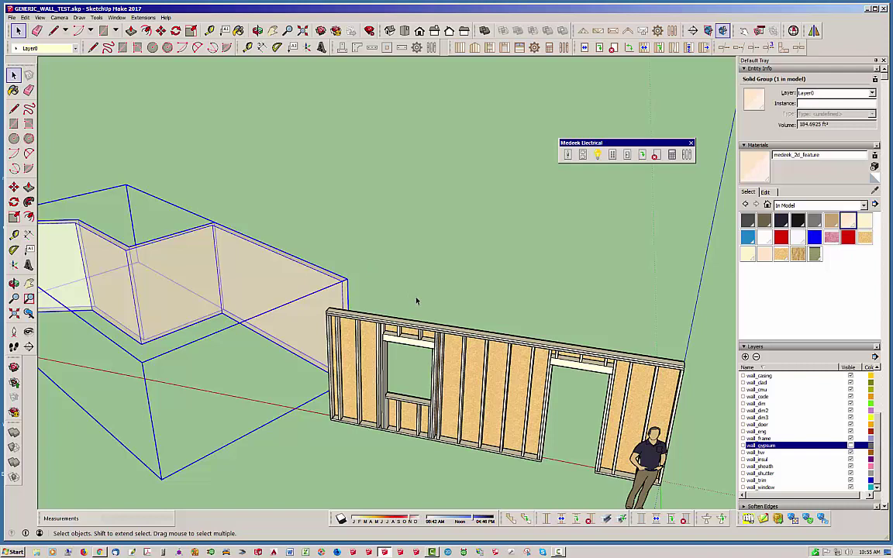
scroll(395, 256, "down", 2)
left_click(419, 241)
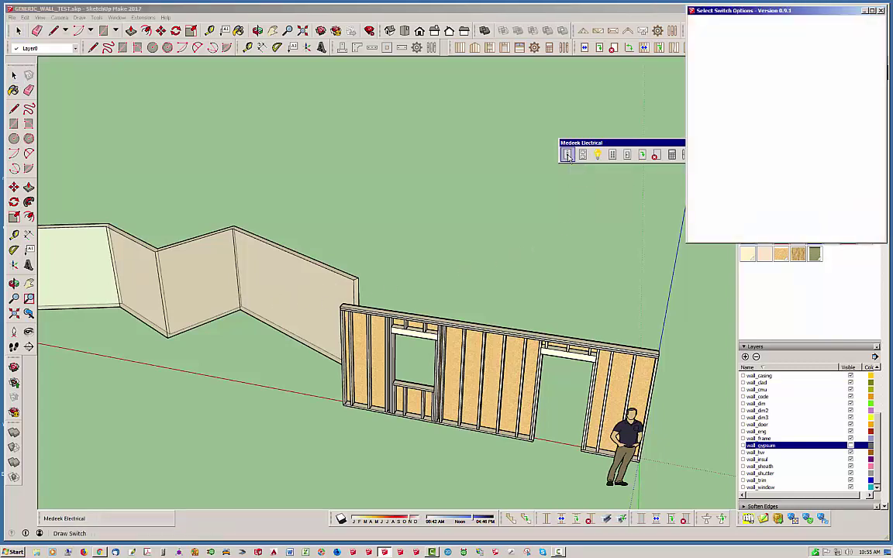
Draw a standard single-gang single-pole switch at 48 in. height on a stud between window and door, about 10' 7" along the wall.
left_click_drag(831, 16, 757, 47)
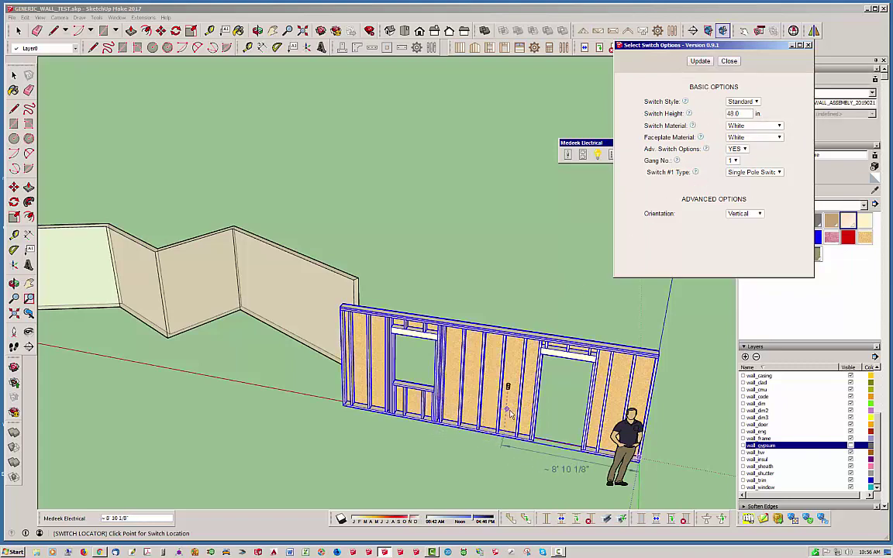
scroll(496, 387, "up", 8)
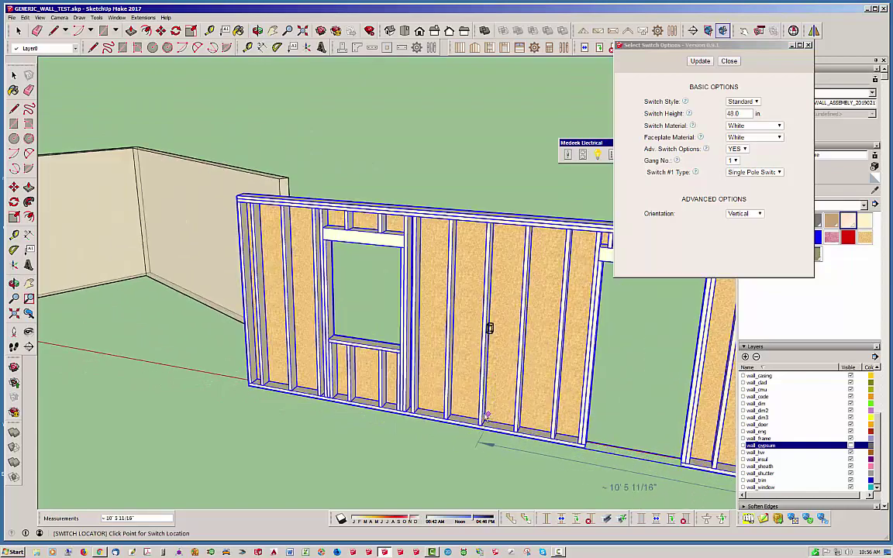
middle_click_drag(404, 325, 499, 377)
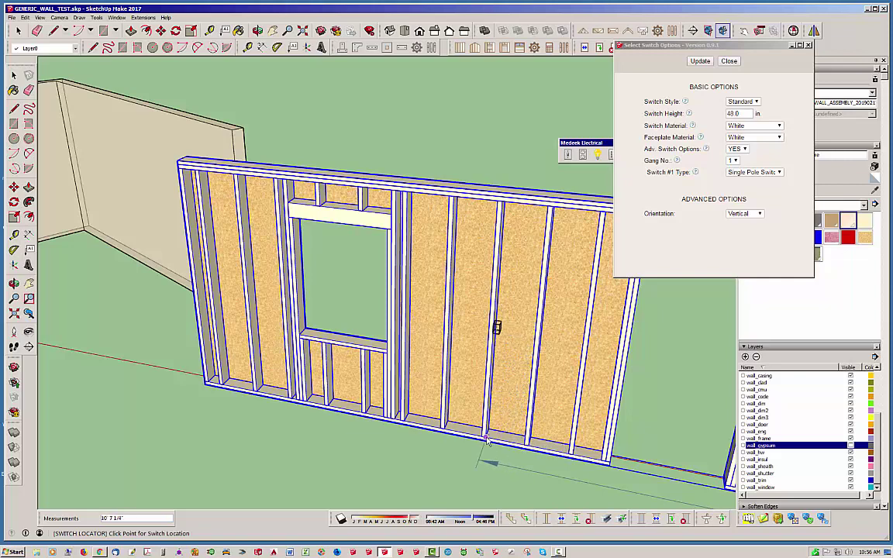
left_click(492, 439)
Place a second switch with the same options on the neighbouring stud nearer the window and end the switch command.
scroll(496, 334, "up", 6)
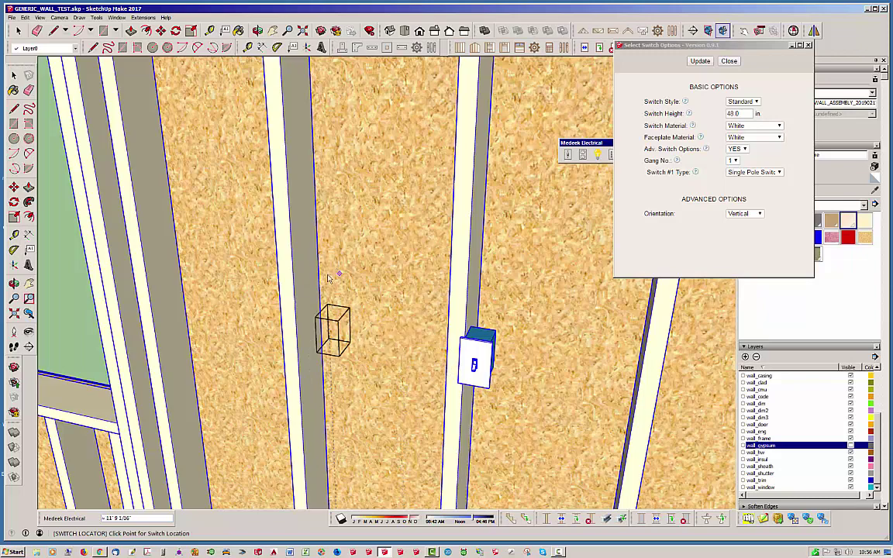
left_click(291, 263)
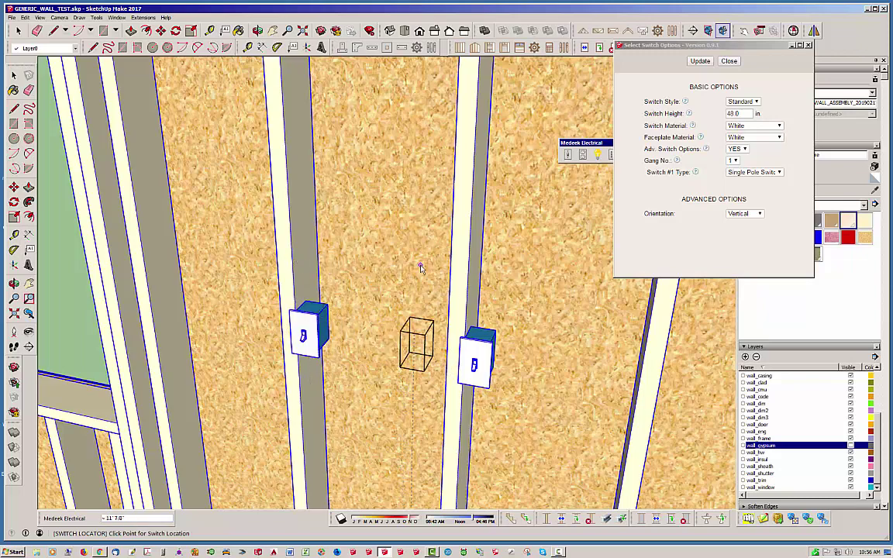
middle_click_drag(419, 265, 447, 305)
key("space")
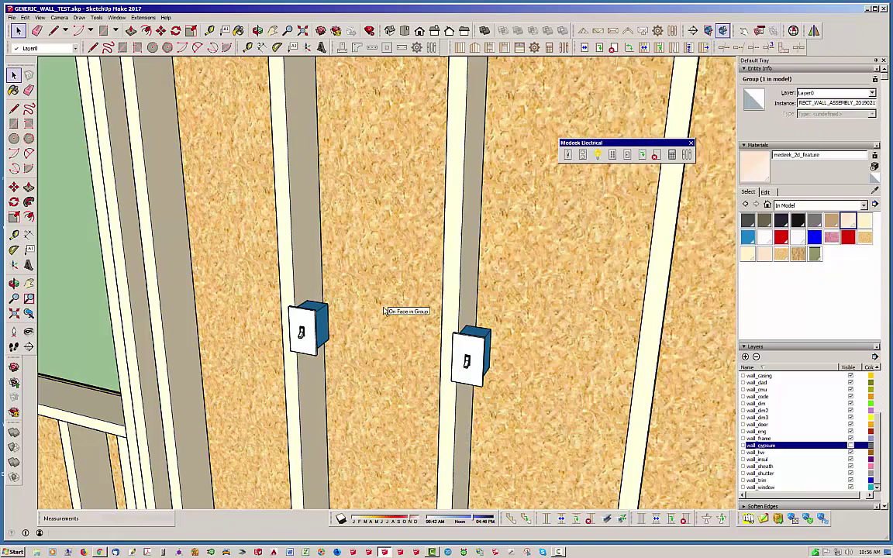
Hide the electrical_finish layer so that only the rough-in boxes of the two switches show.
scroll(326, 194, "down", 2)
scroll(326, 194, "down", 2)
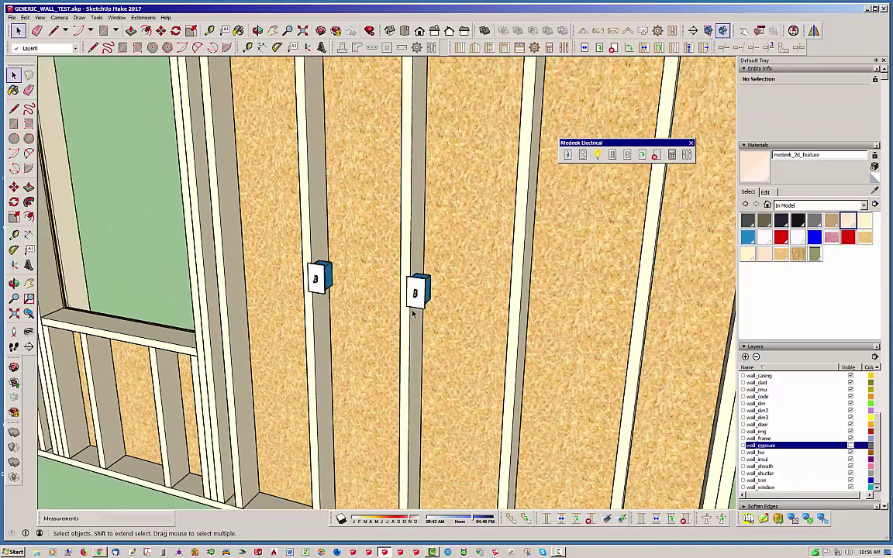
middle_click_drag(379, 322, 396, 333)
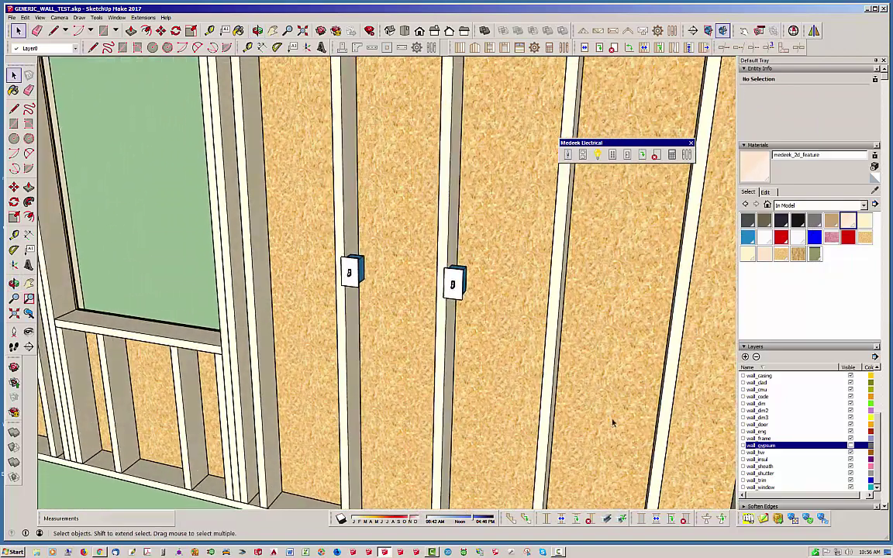
left_click_drag(879, 457, 885, 395)
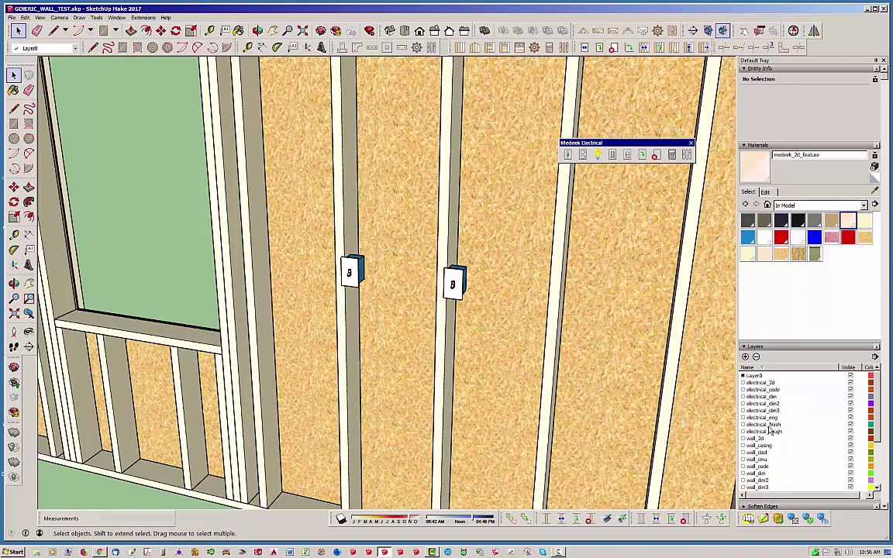
left_click(851, 424)
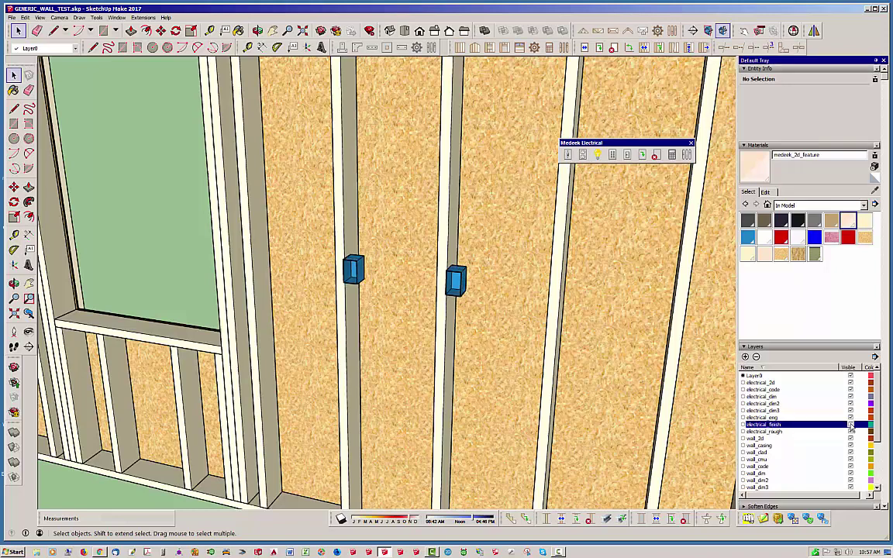
Show the electrical_finish layer again, and hide and restore the electrical_rough layer to view the faceplates without their boxes.
left_click(851, 424)
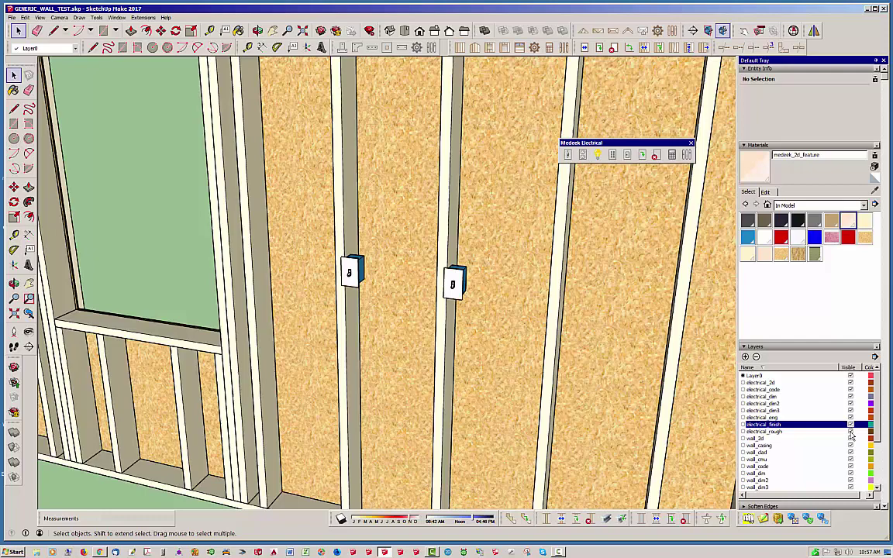
left_click(850, 432)
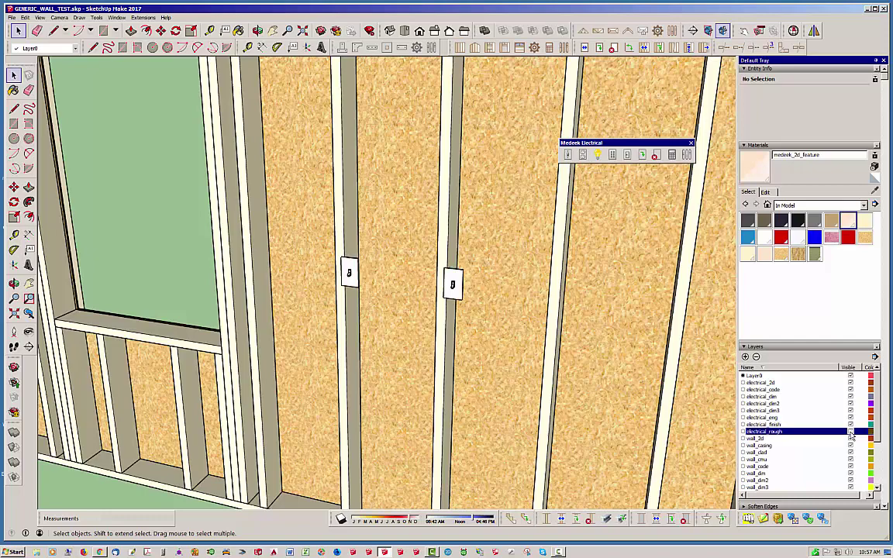
left_click(851, 432)
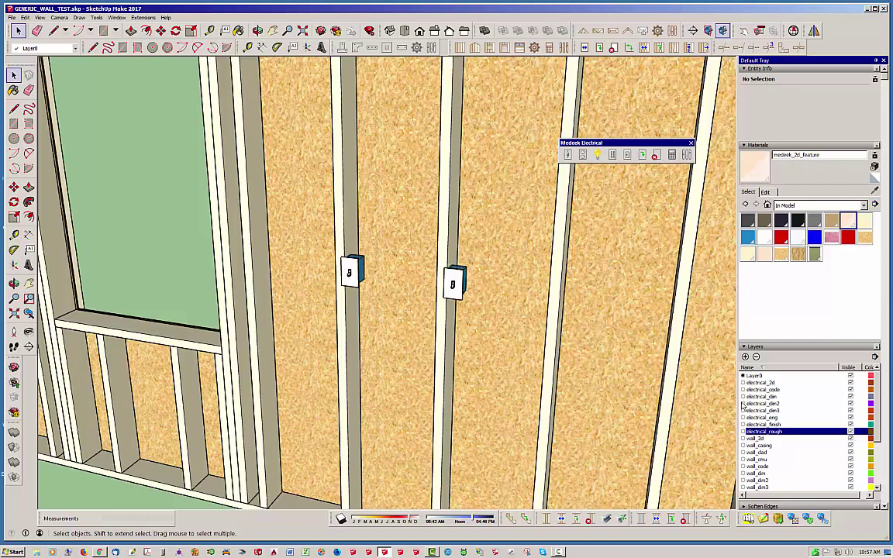
Configure a new switch with Decora style and two gangs, reviewing the available switch and faceplate materials but keeping White, and apply the options.
middle_click_drag(439, 317, 384, 342)
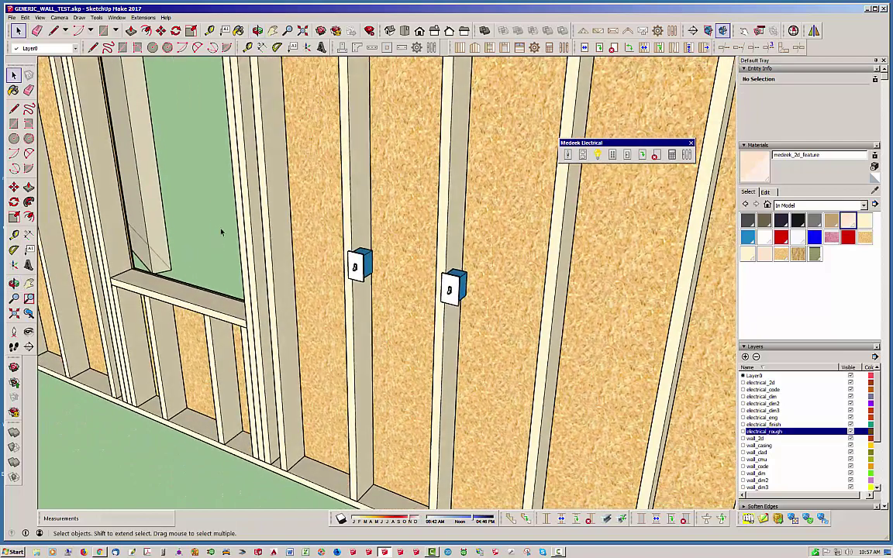
left_click(568, 154)
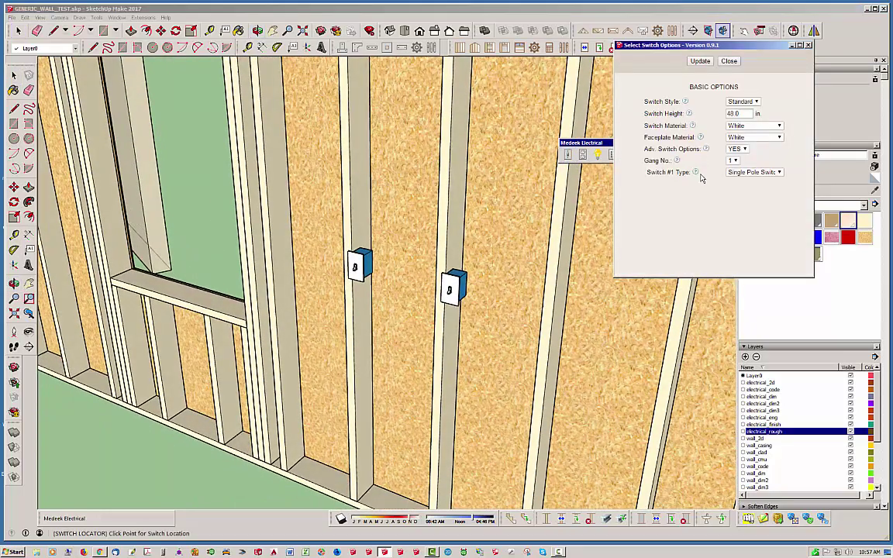
left_click(755, 102)
left_click(740, 117)
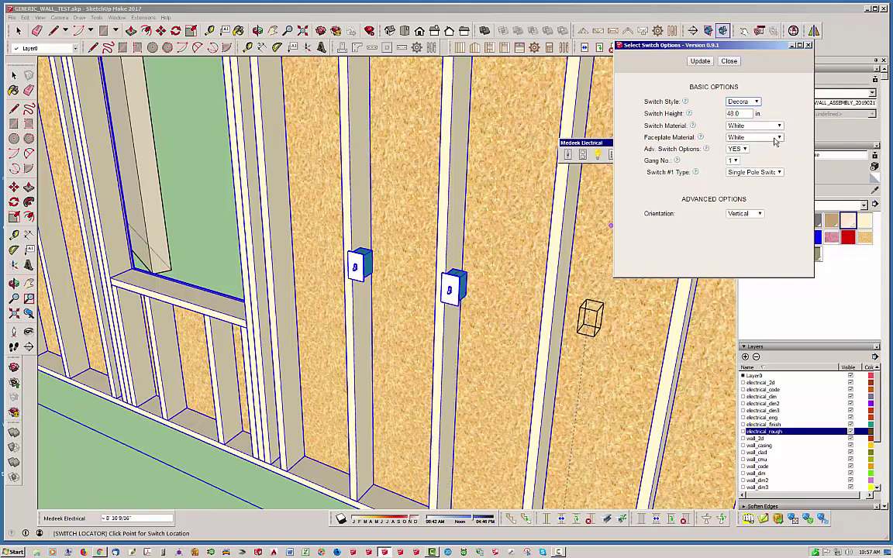
left_click(781, 137)
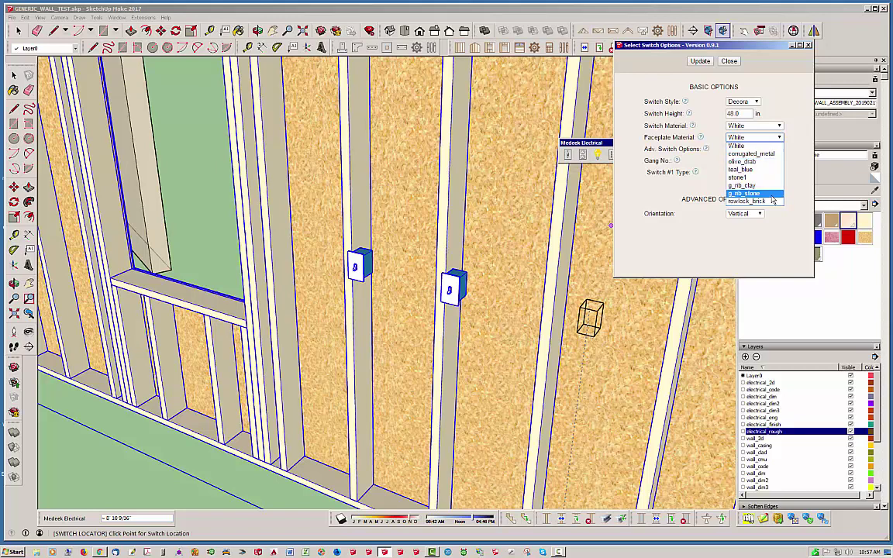
left_click(778, 126)
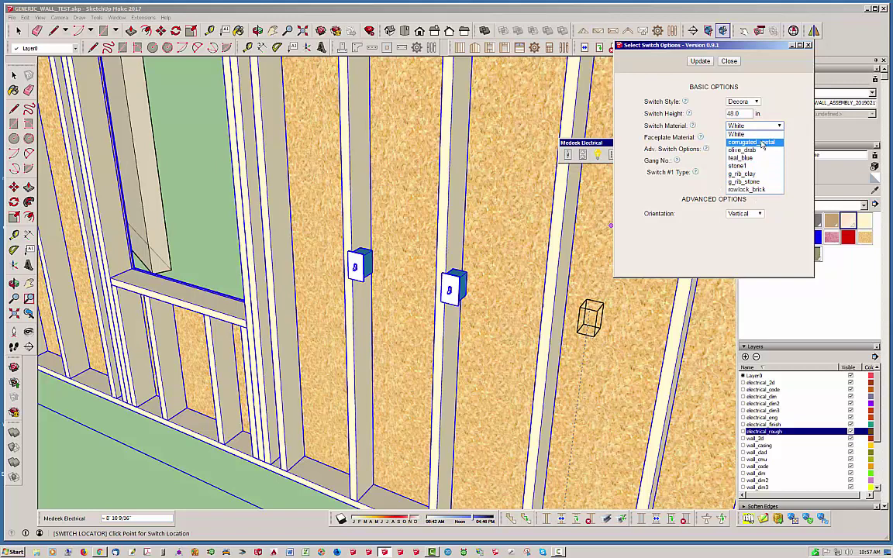
left_click(799, 143)
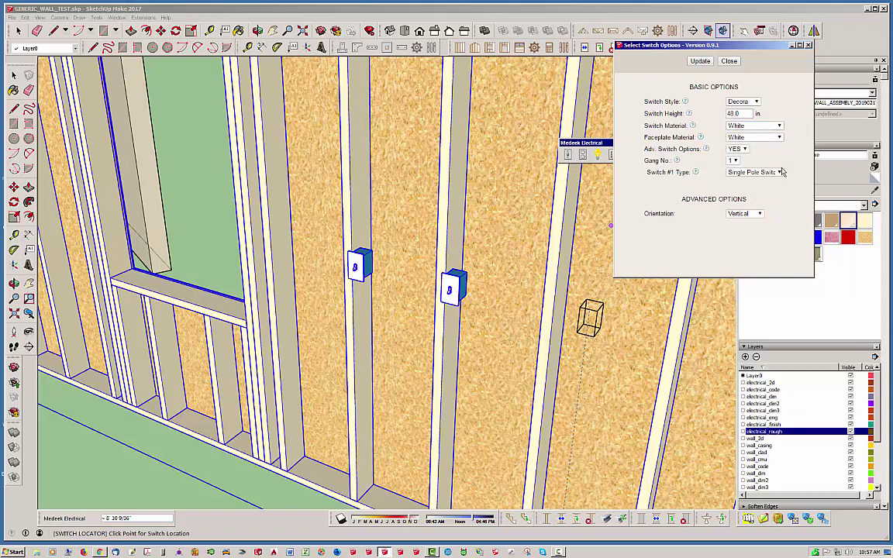
left_click(736, 161)
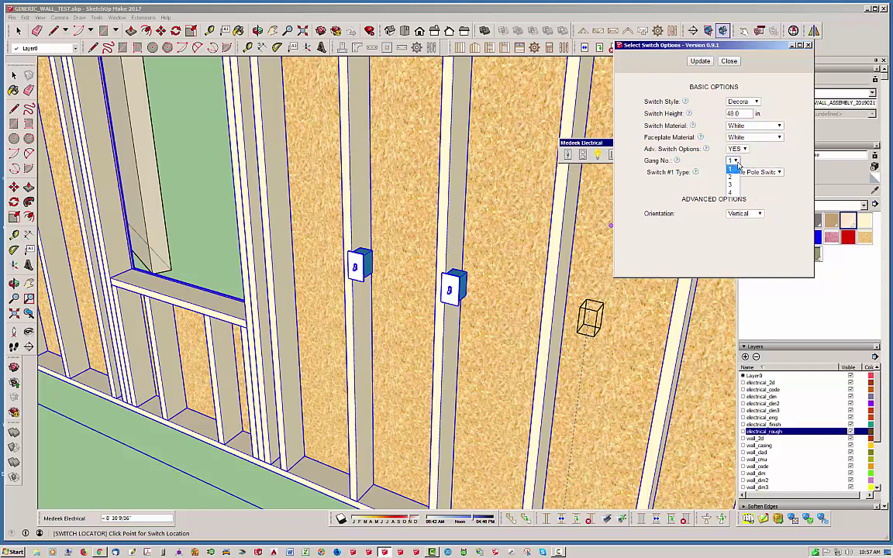
left_click(732, 177)
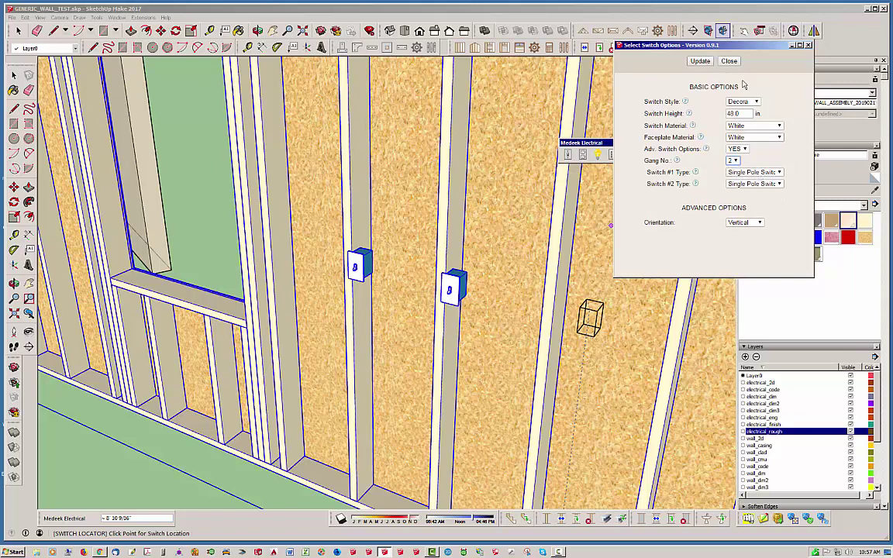
left_click(704, 62)
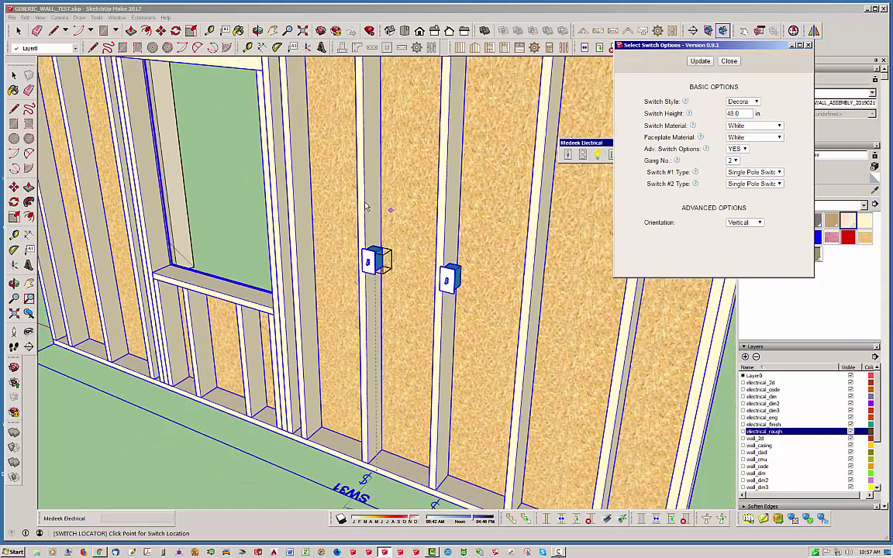
Place the two-gang Decora switch on the last stud before the door opening's jamb and end the switch command.
scroll(488, 281, "down", 2)
scroll(535, 298, "up", 2)
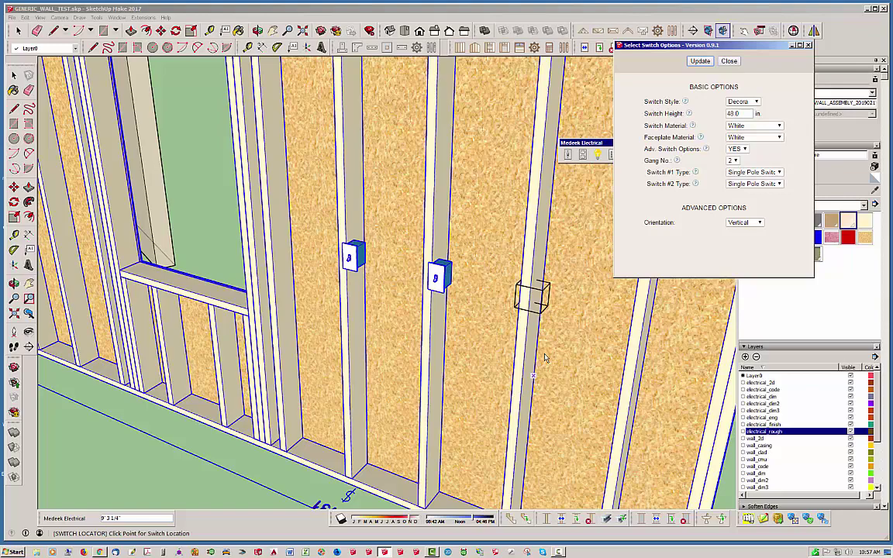
middle_click_drag(533, 349, 508, 364)
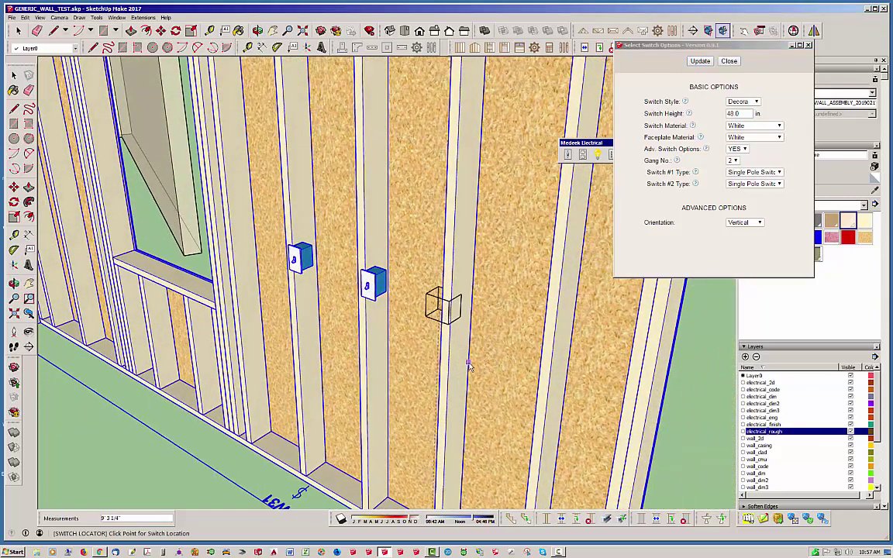
left_click(552, 394)
middle_click_drag(405, 346, 411, 271)
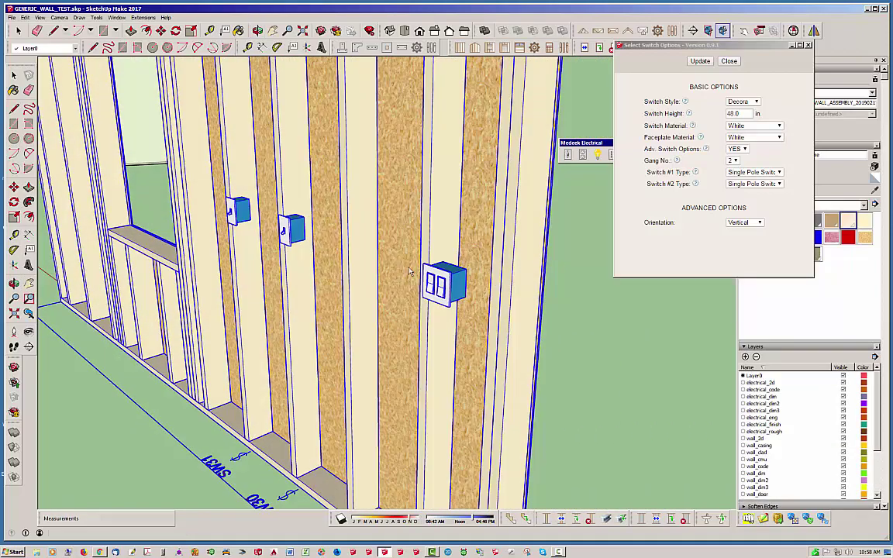
scroll(410, 271, "up", 6)
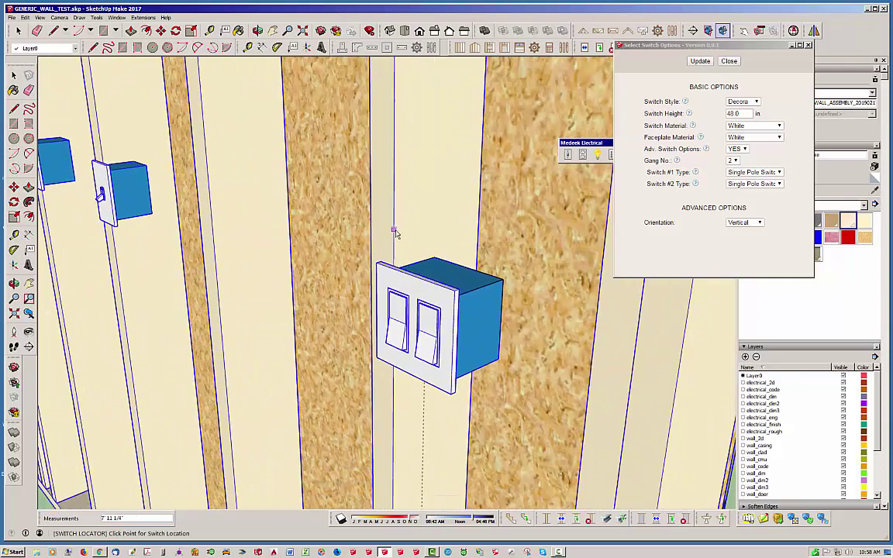
scroll(395, 233, "down", 8)
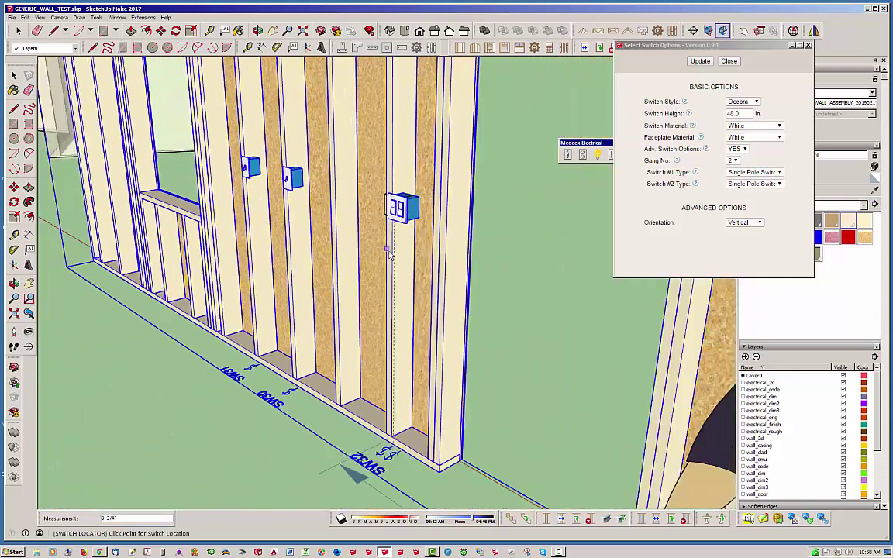
middle_click_drag(386, 249, 529, 299)
scroll(399, 436, "up", 3)
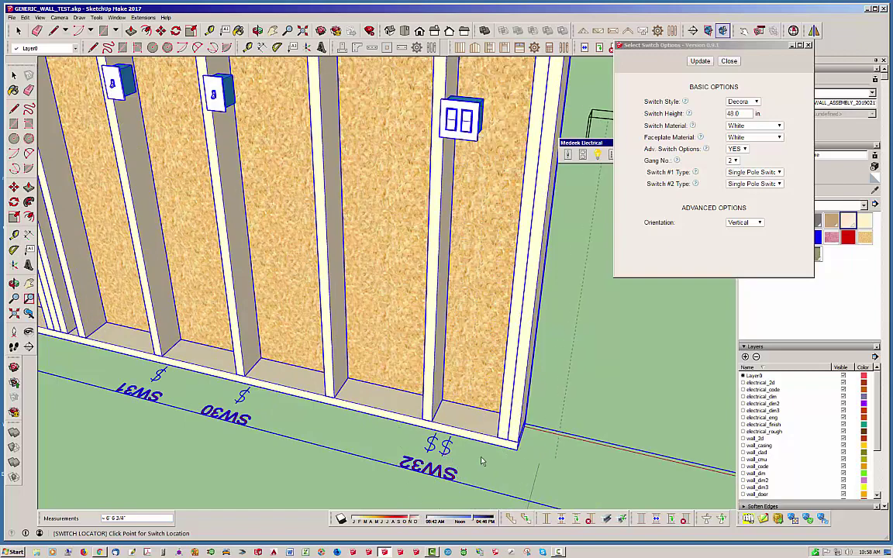
key("space")
Examine the two-gang switch's plan symbol and label at the wall base, and the Decora faceplate and box up close.
middle_click_drag(479, 474, 404, 481)
scroll(397, 481, "up", 4)
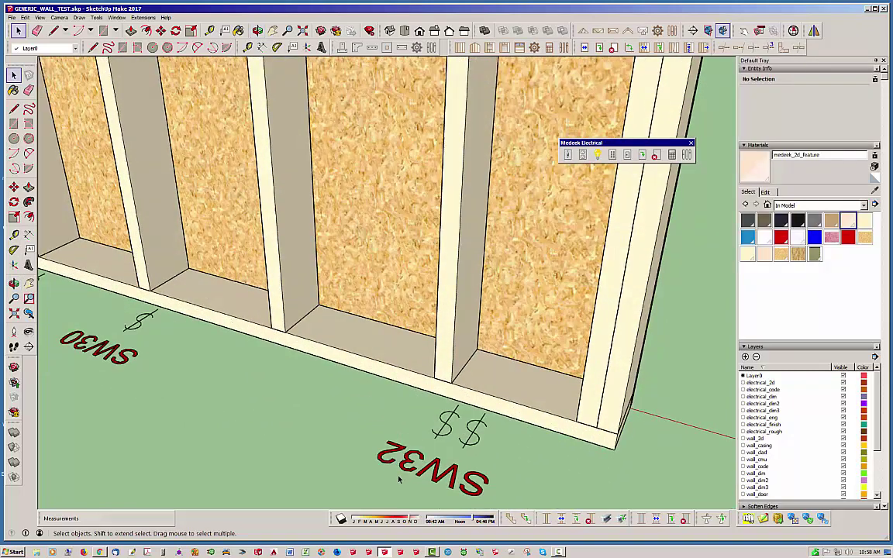
scroll(350, 418, "down", 1)
middle_click_drag(434, 422, 455, 419)
scroll(491, 442, "down", 3)
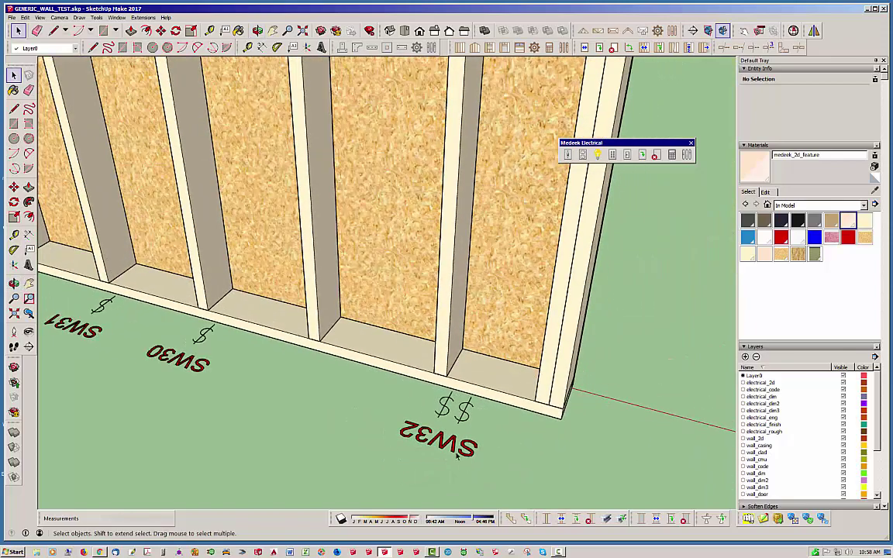
scroll(449, 434, "up", 3)
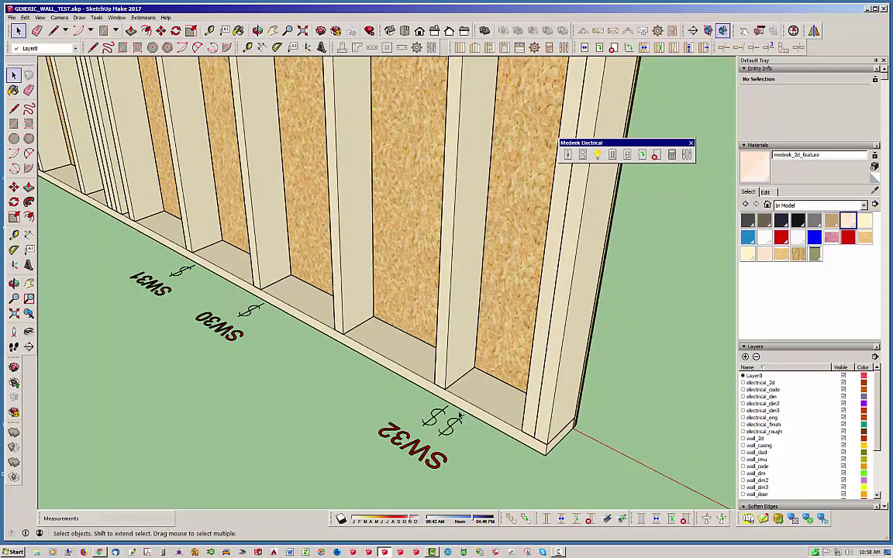
scroll(405, 422, "down", 5)
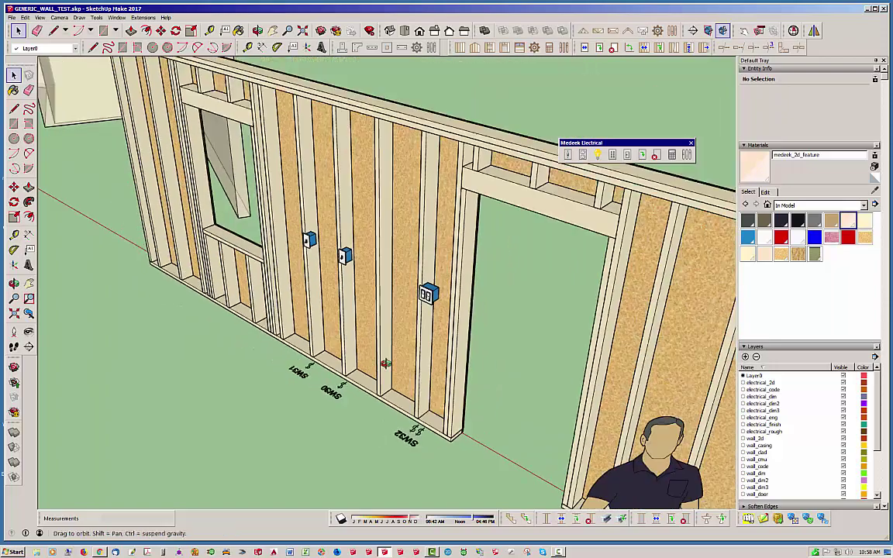
scroll(429, 283, "up", 4)
scroll(429, 284, "up", 2)
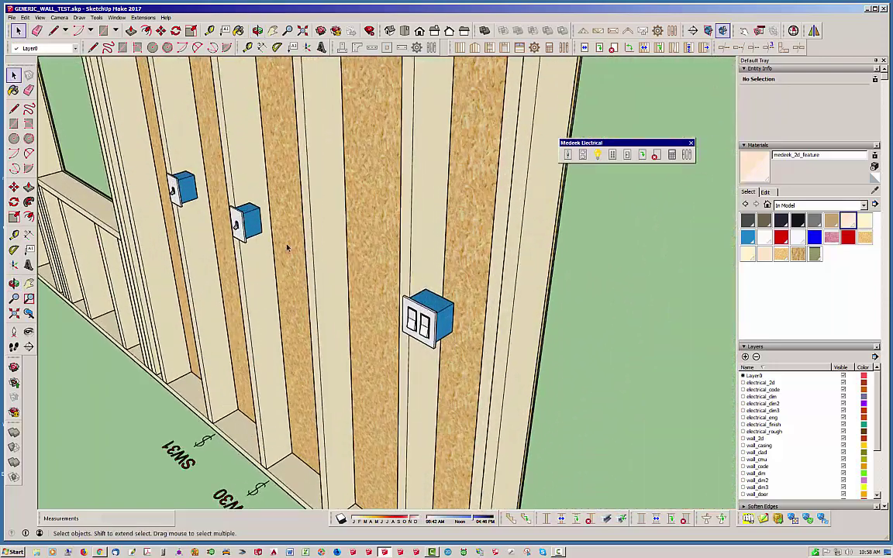
middle_click_drag(382, 322, 847, 303)
scroll(459, 265, "up", 5)
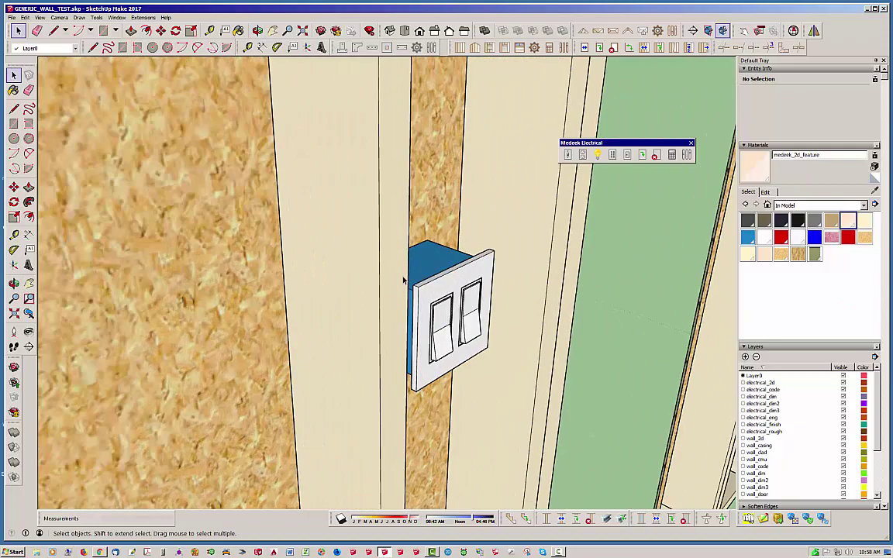
middle_click_drag(403, 281, 371, 265)
scroll(374, 178, "down", 3)
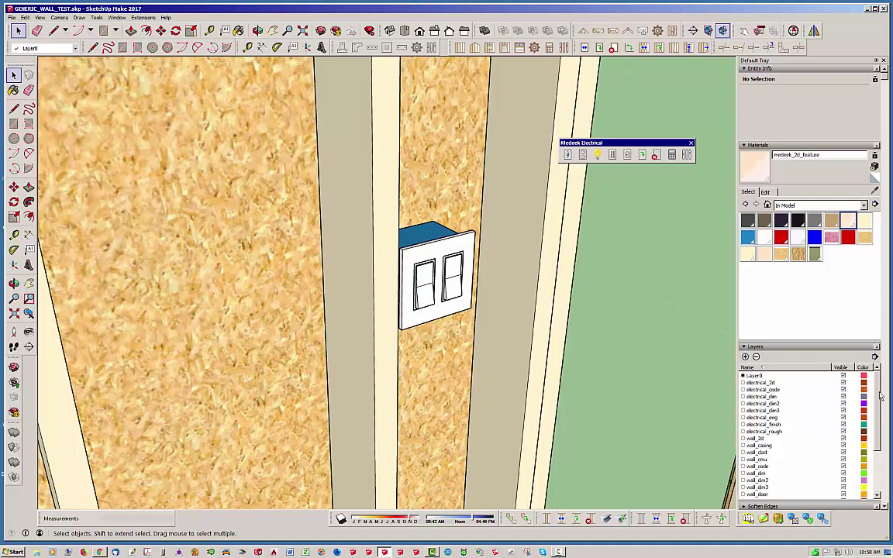
Show the wall_gypsum layer temporarily to view the three switches against the finished wall surface, and hide it again.
left_click_drag(880, 395, 876, 448)
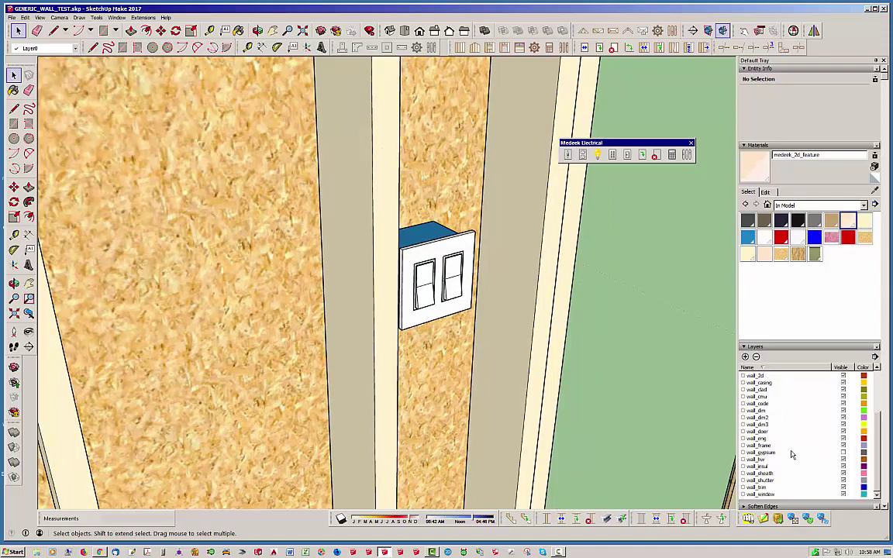
left_click(843, 453)
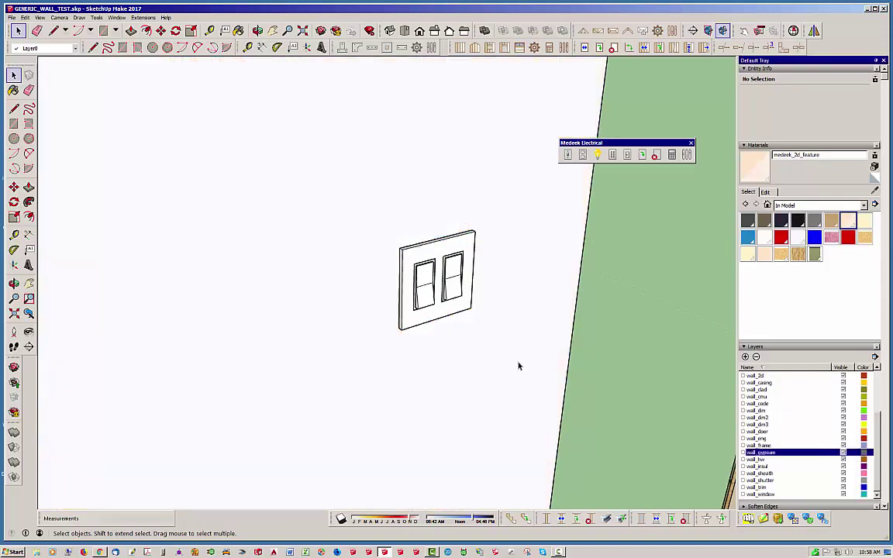
middle_click_drag(520, 366, 287, 243)
scroll(366, 128, "down", 4)
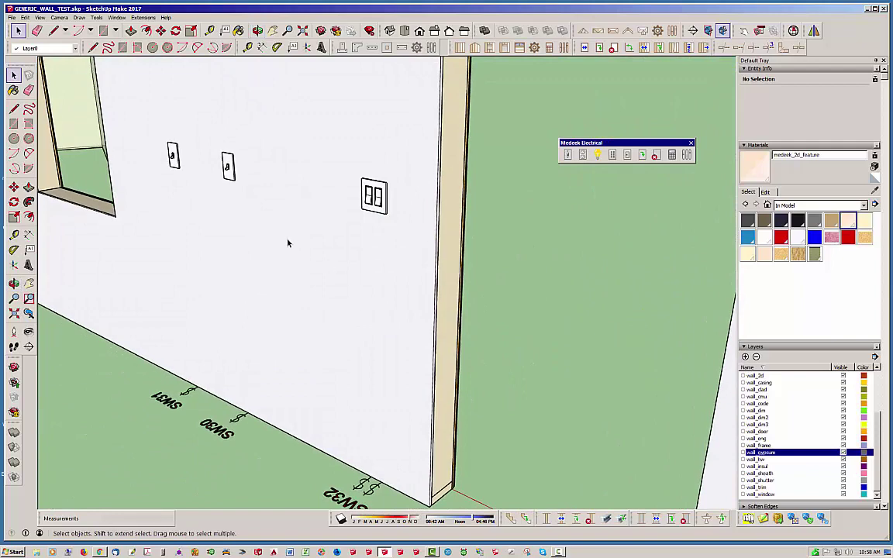
left_click(843, 452)
Place a four-gang Decora switch at 48 in. height on the first stud past the jamb on the door opening's far side.
middle_click_drag(320, 301, 528, 315)
scroll(465, 255, "down", 3)
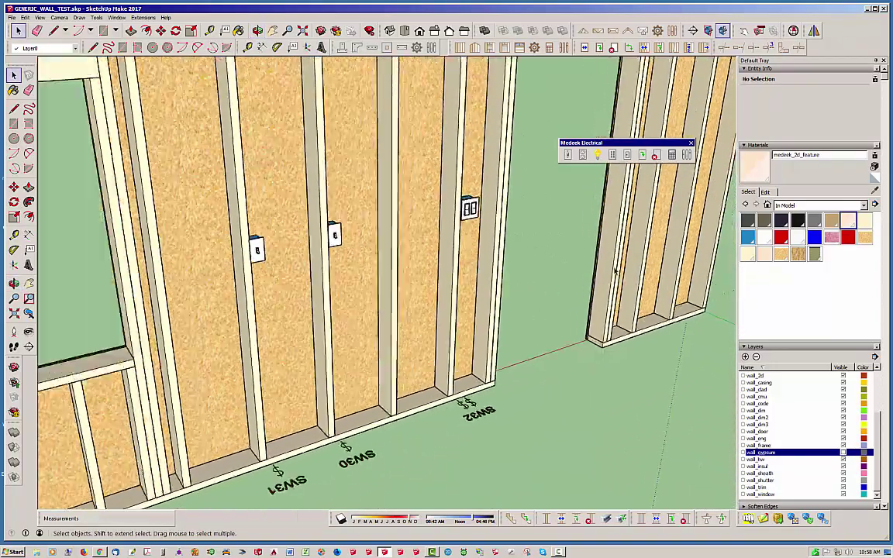
scroll(430, 249, "up", 2)
scroll(434, 249, "up", 2)
left_click(567, 156)
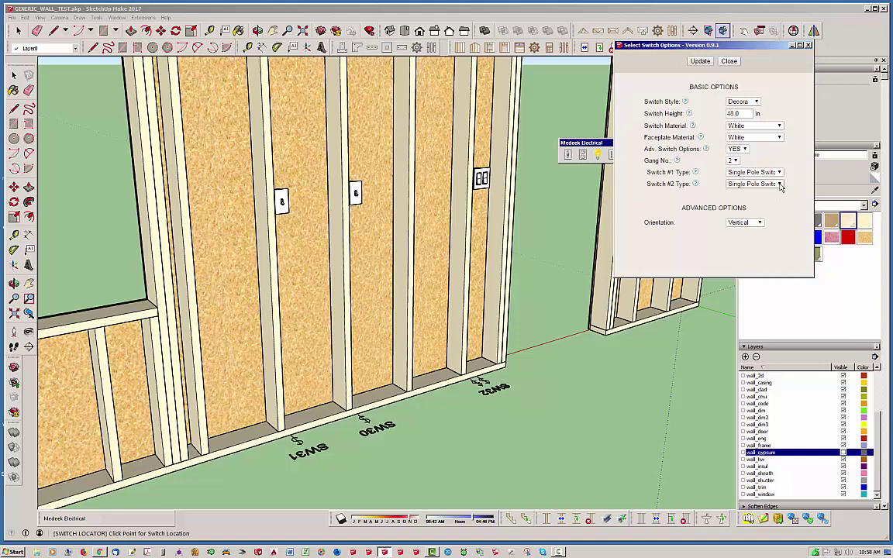
left_click(735, 161)
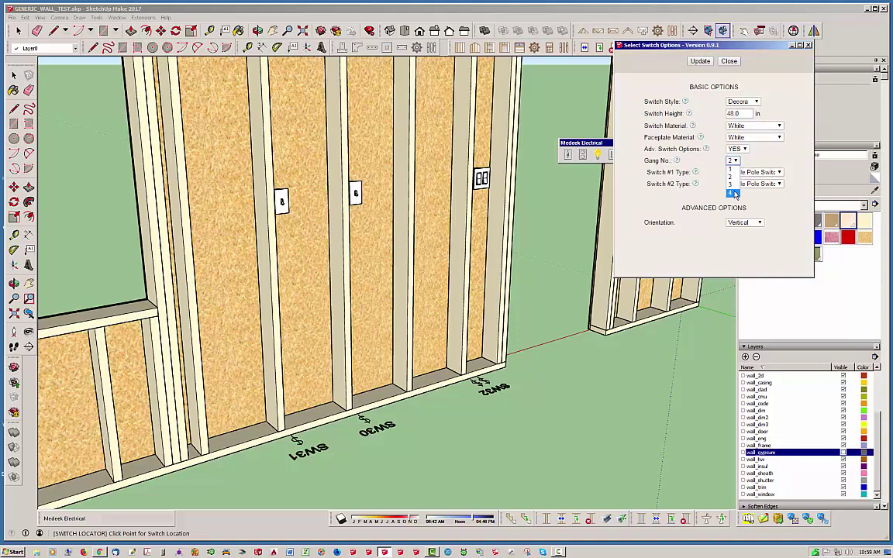
left_click(733, 193)
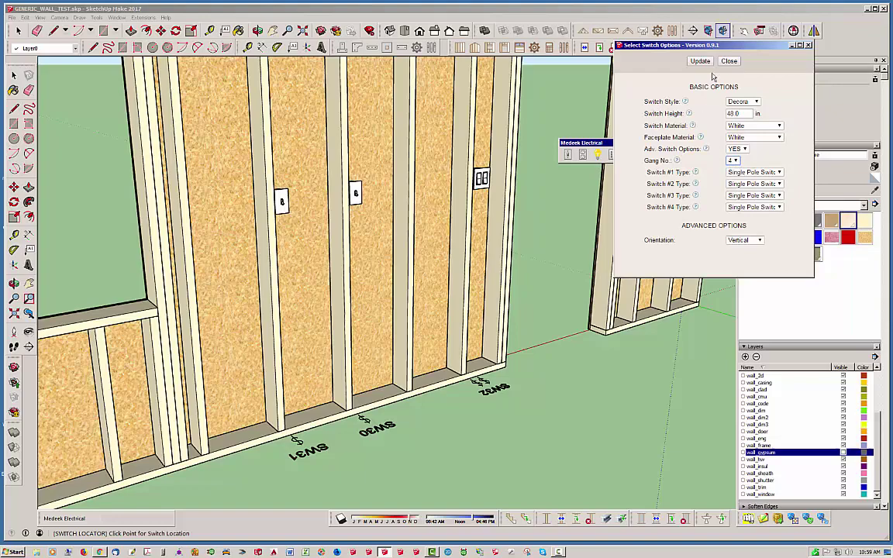
left_click(696, 65)
middle_click_drag(487, 203, 229, 265)
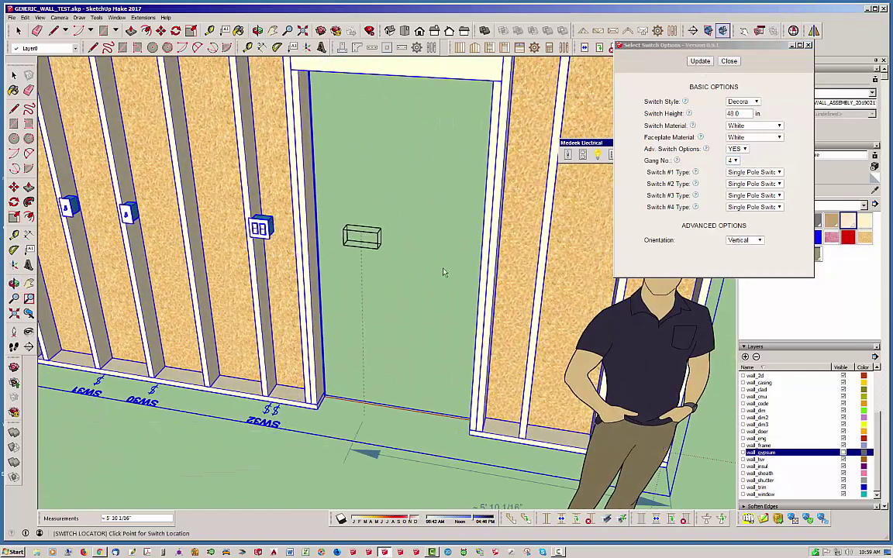
left_click(546, 261)
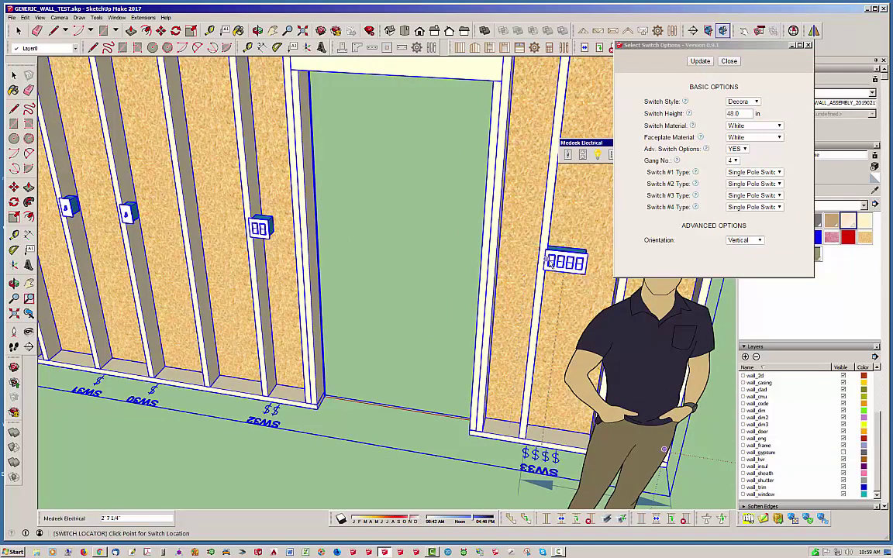
scroll(547, 264, "up", 3)
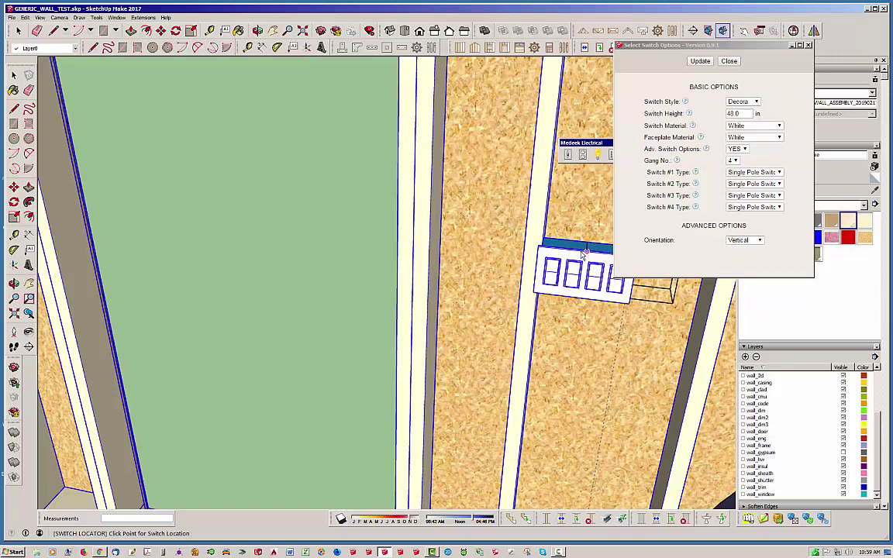
Configure the next Decora switch as single-gang with Weather Proof Switch as the type for switch #1.
left_click(585, 252)
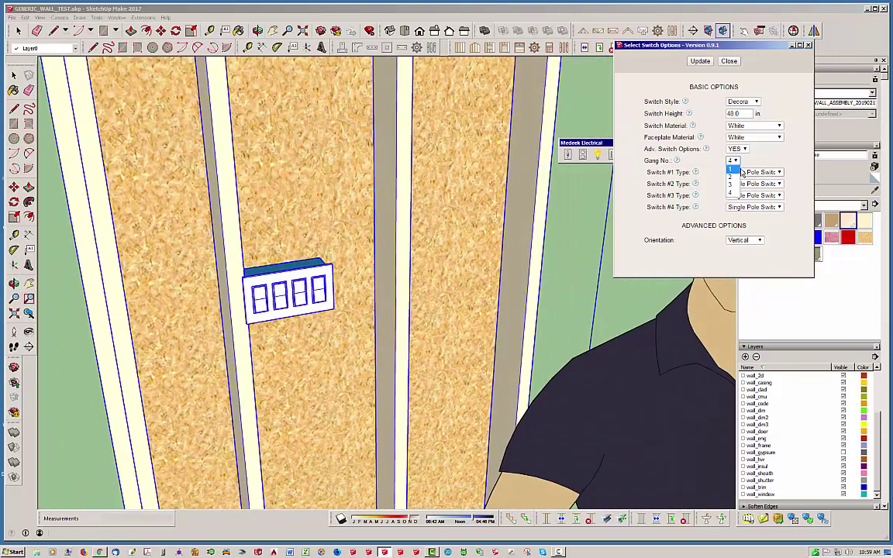
left_click(743, 173)
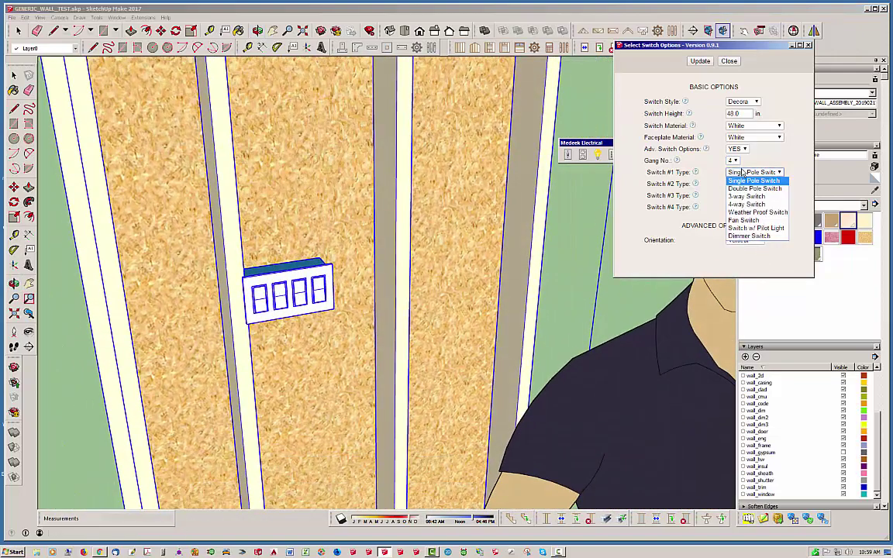
left_click(769, 213)
middle_click_drag(472, 260, 558, 292)
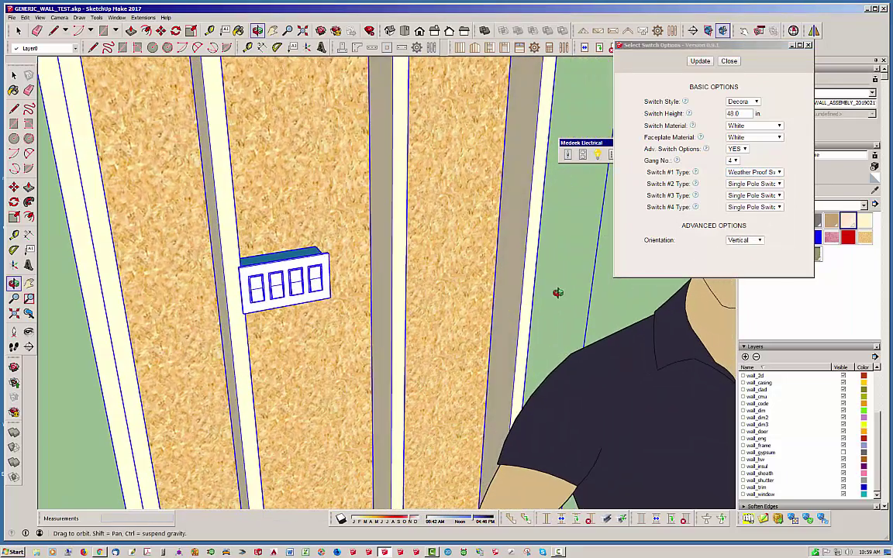
left_click(735, 161)
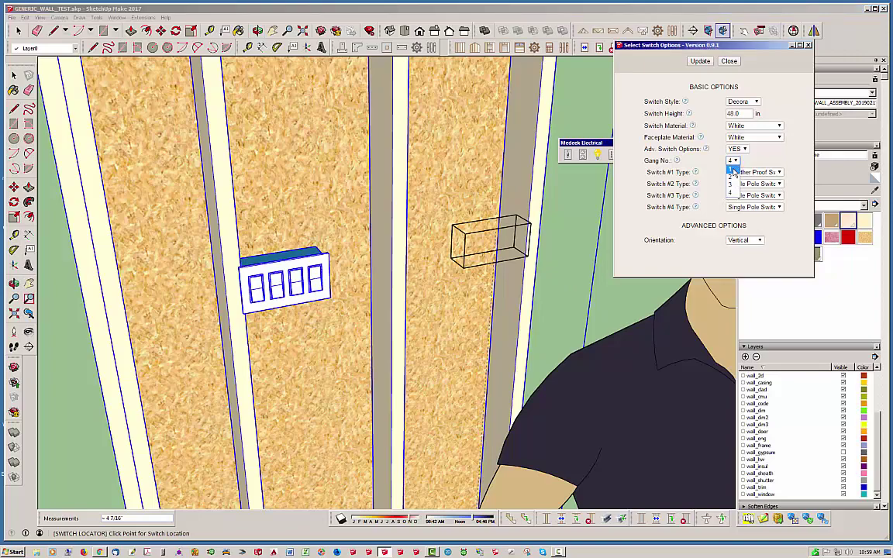
left_click(732, 169)
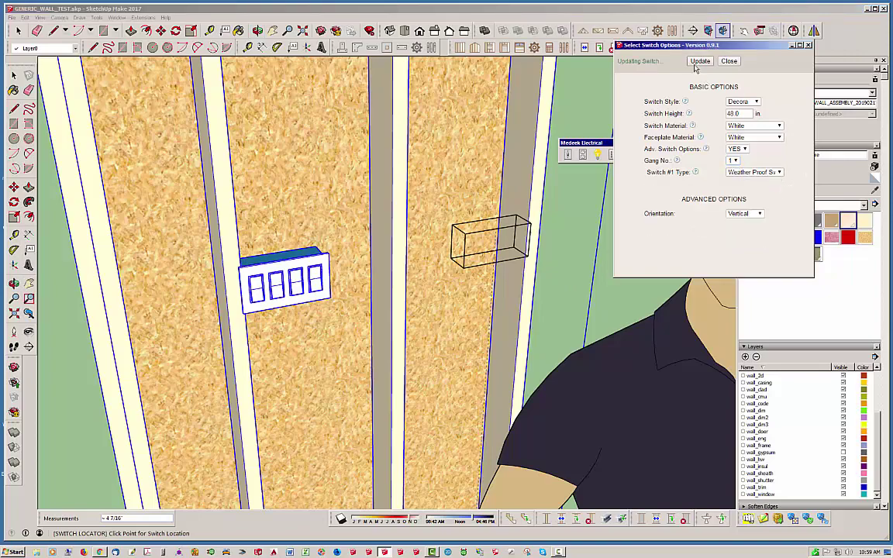
Apply the switch options, place the weatherproof switch on the exterior siding between the door and window openings, and end the command.
middle_click_drag(438, 214, 158, 230)
scroll(437, 241, "down", 5)
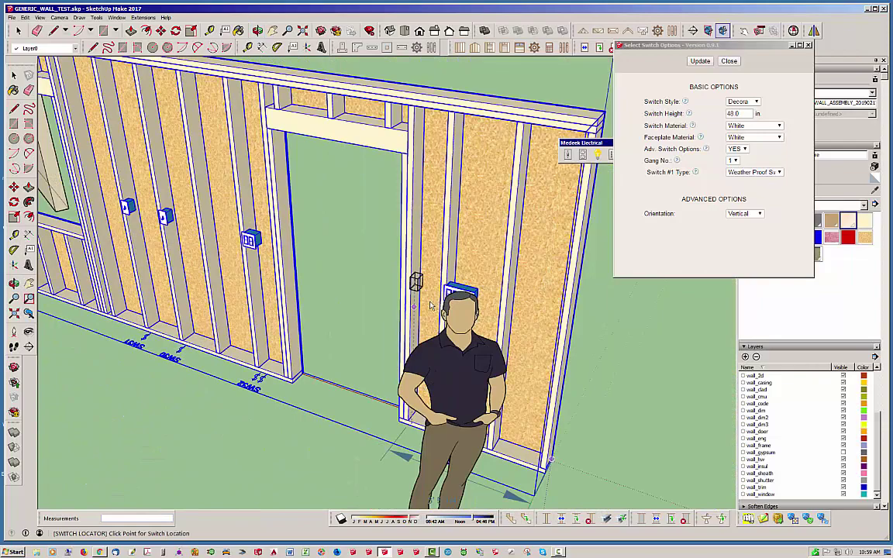
middle_click_drag(517, 299, 44, 308)
middle_click_drag(403, 322, 171, 334)
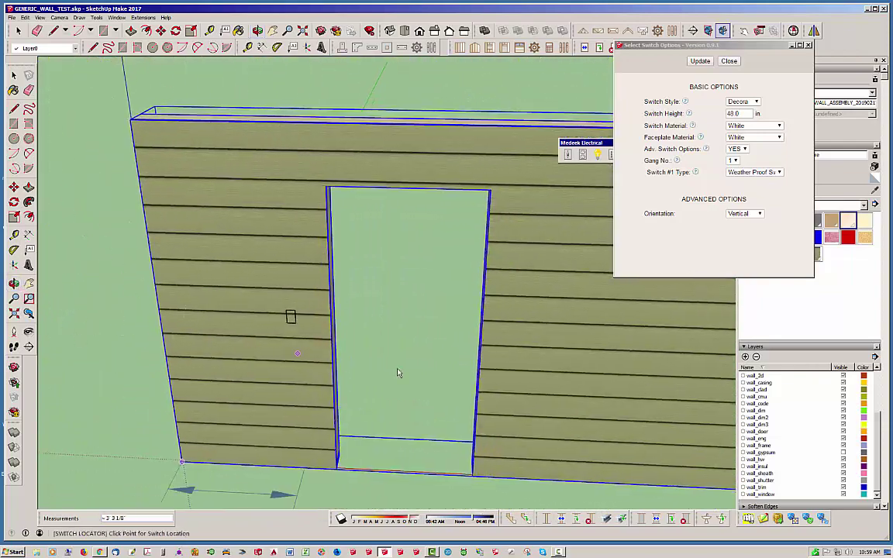
scroll(224, 352, "down", 1)
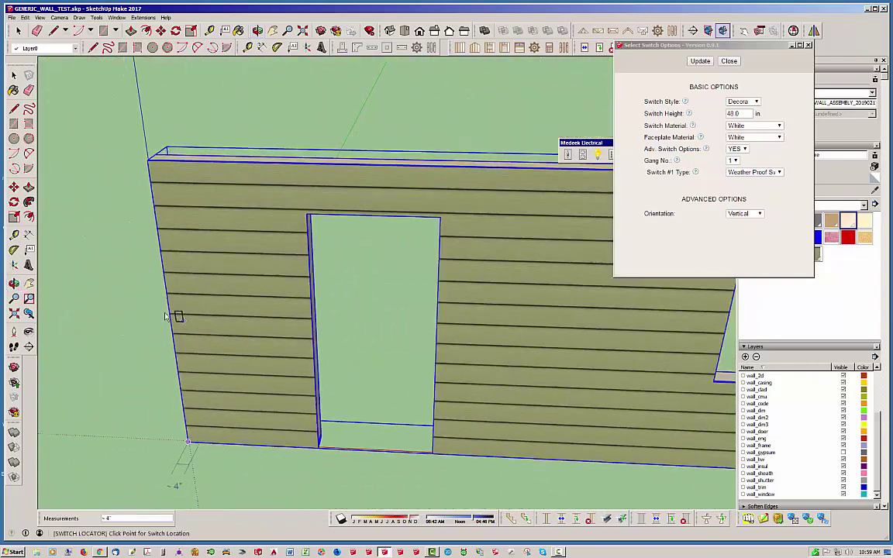
left_click(507, 390)
key("space")
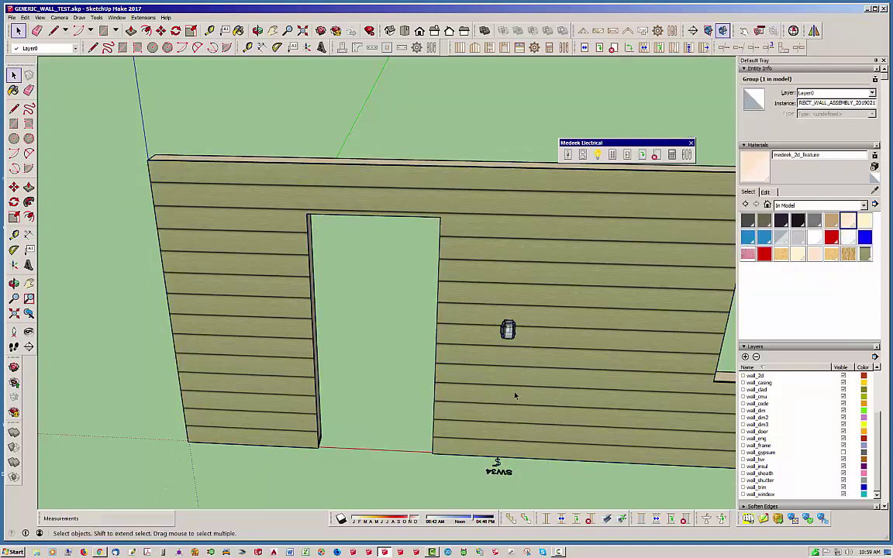
Examine the weatherproof switch's transparent cover up close on the siding, and its plan symbol and label at the wall base.
middle_click_drag(514, 391, 477, 405)
scroll(470, 485, "up", 3)
scroll(573, 232, "up", 5)
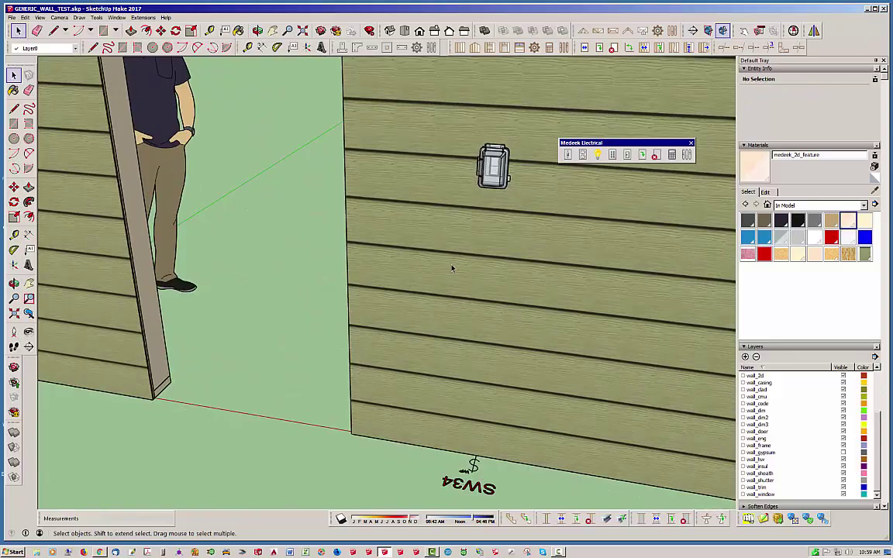
scroll(589, 233, "up", 6)
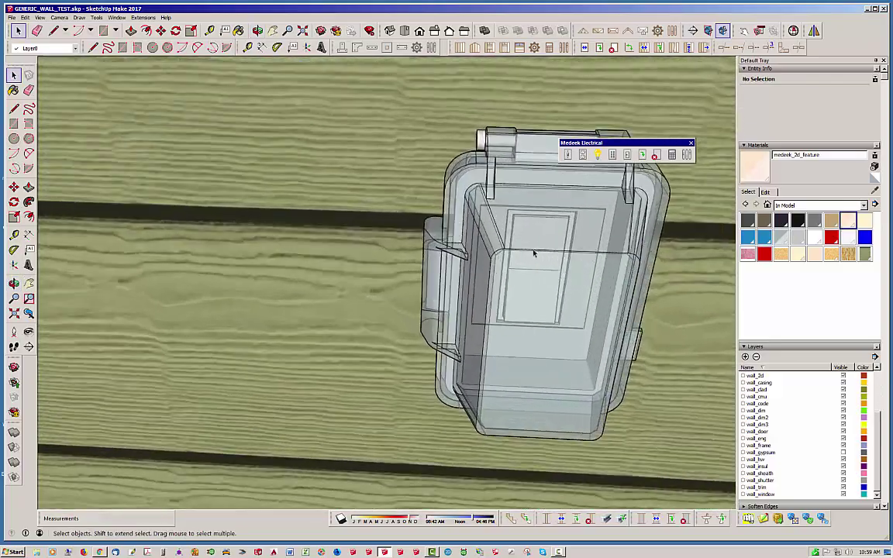
middle_click_drag(534, 254, 494, 248)
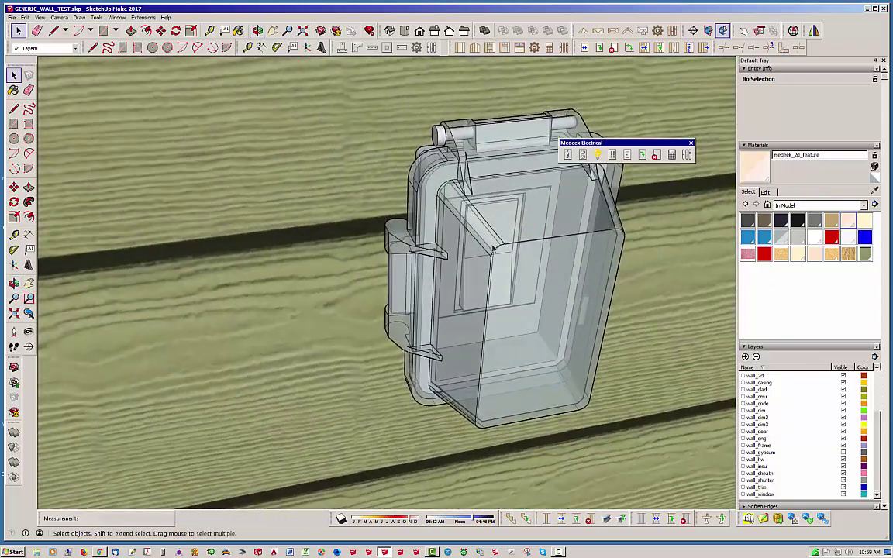
scroll(414, 143, "down", 6)
scroll(420, 142, "down", 4)
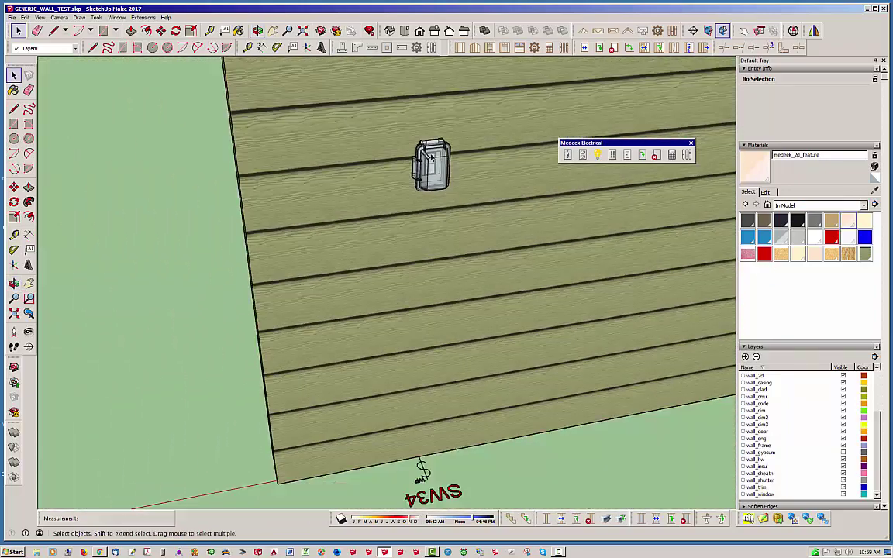
middle_click_drag(387, 142, 294, 185)
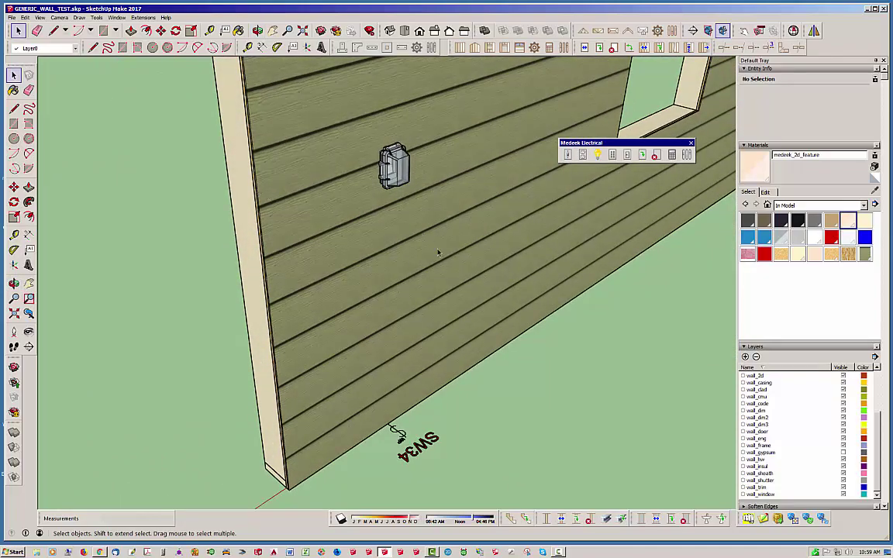
Compare the weatherproof switch's location on the exterior siding with its box between the studs on the framed side.
scroll(438, 308, "down", 5)
middle_click_drag(343, 269, 888, 200)
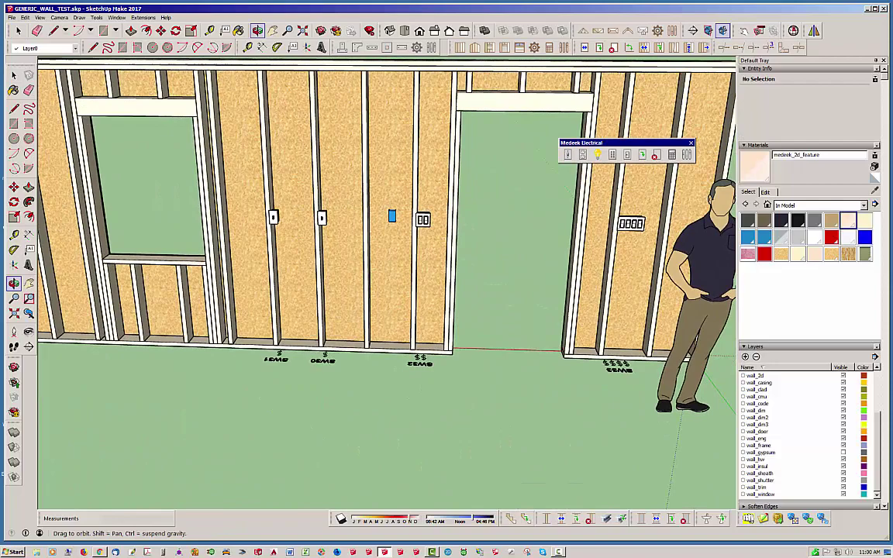
middle_click_drag(604, 209, 166, 192)
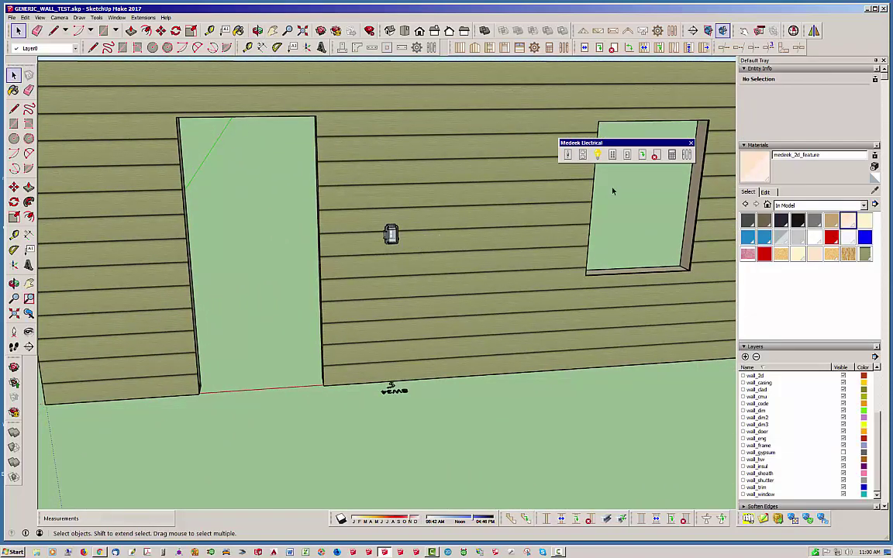
middle_click_drag(532, 256, 859, 341)
scroll(406, 176, "up", 1)
scroll(420, 196, "up", 8)
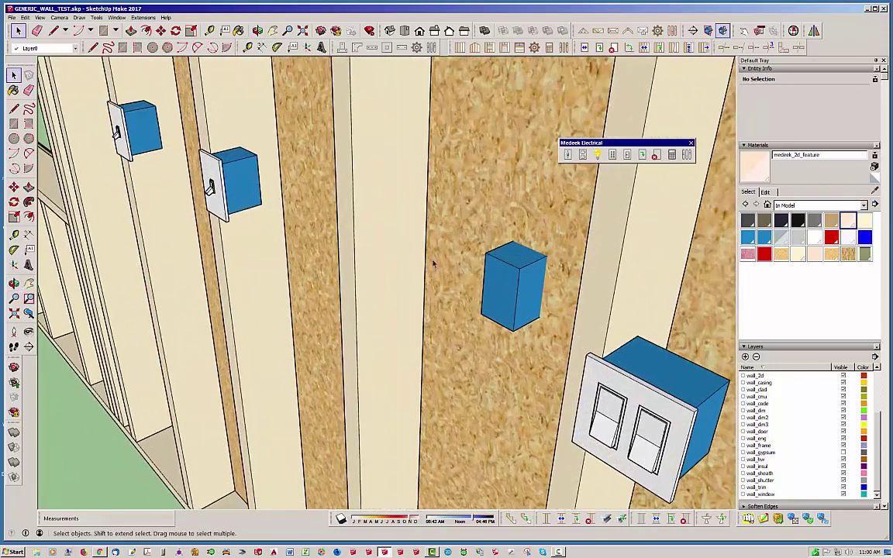
middle_click_drag(464, 253, 521, 280)
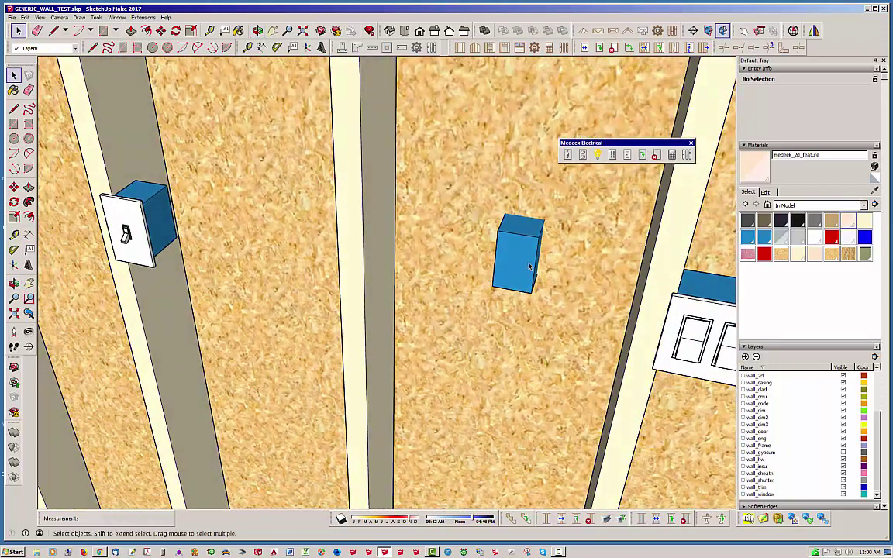
Move the weatherproof switch assembly about 6 5/8 in. along the wall so its box sits against the adjacent stud, and clear the selection.
double_click(529, 267)
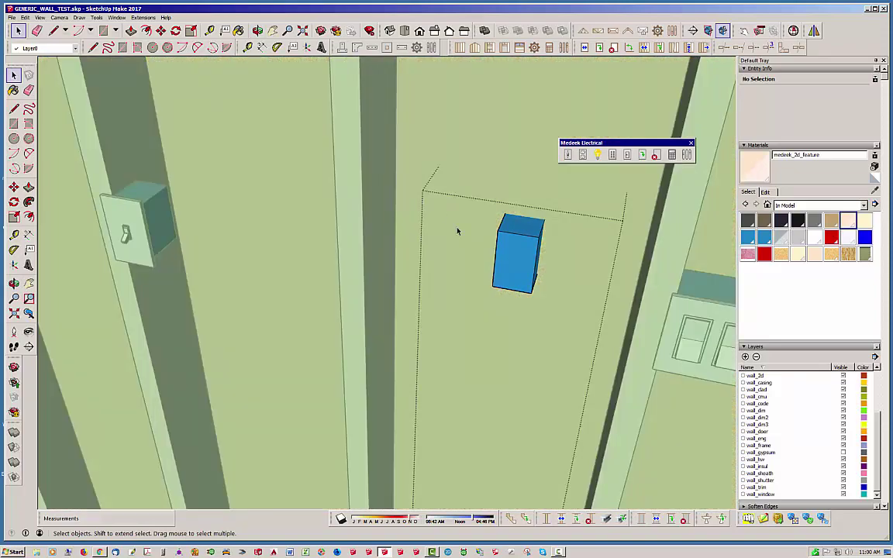
left_click(423, 146)
left_click(500, 245)
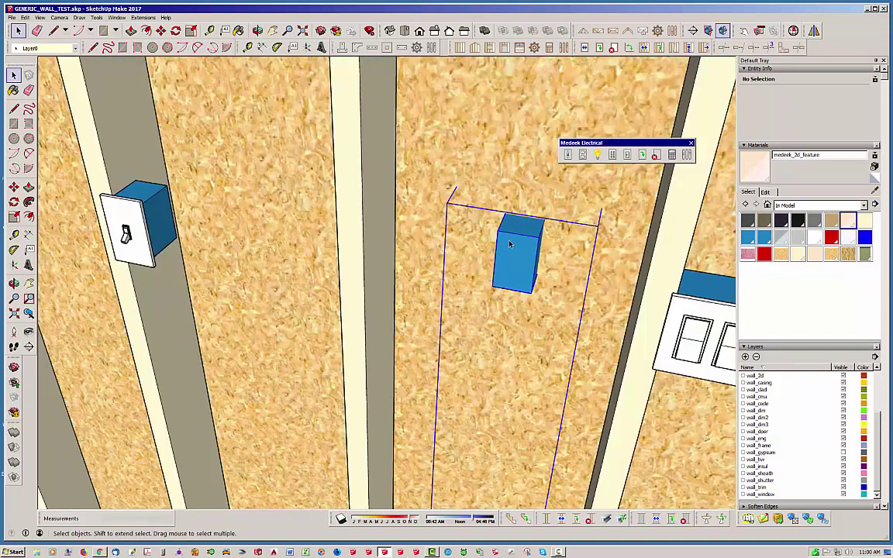
scroll(396, 292, "down", 5)
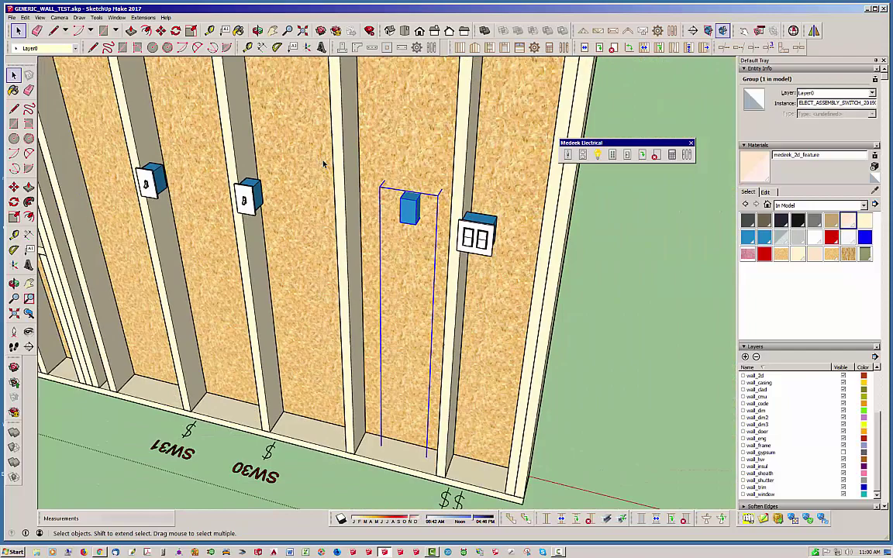
scroll(349, 150, "up", 1)
scroll(349, 150, "up", 3)
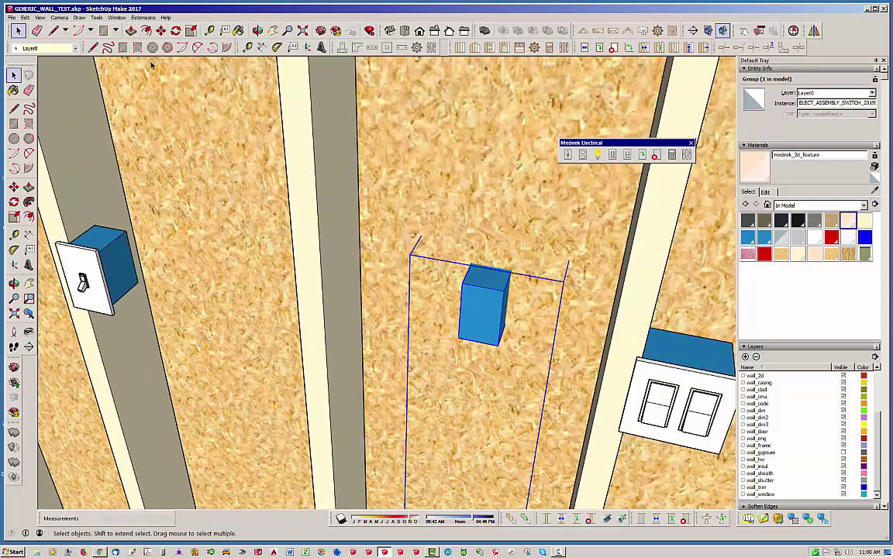
left_click(161, 30)
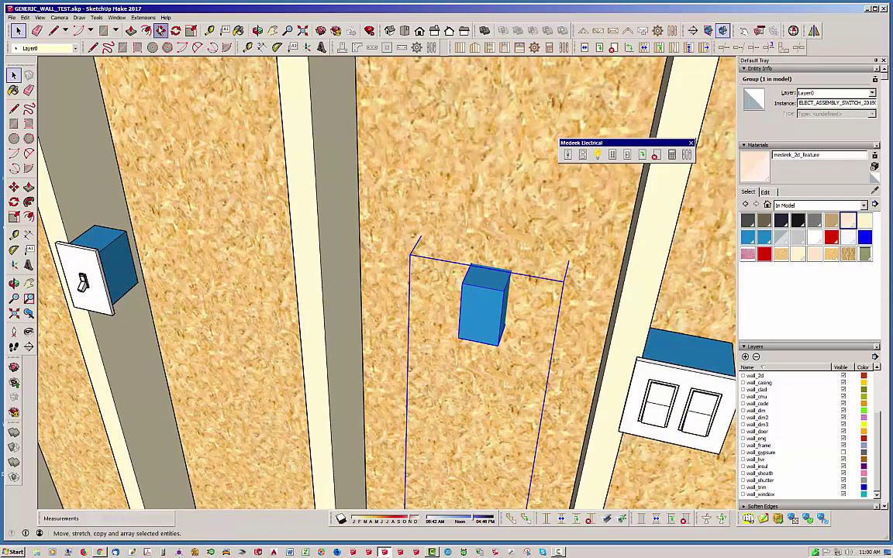
left_click(463, 283)
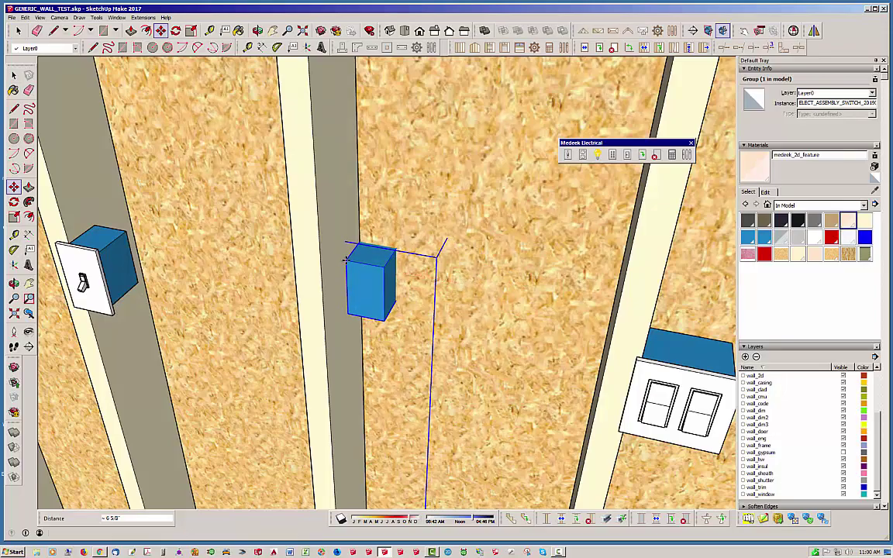
left_click(345, 260)
key("space")
middle_click_drag(398, 303, 292, 149)
scroll(434, 303, "down", 8)
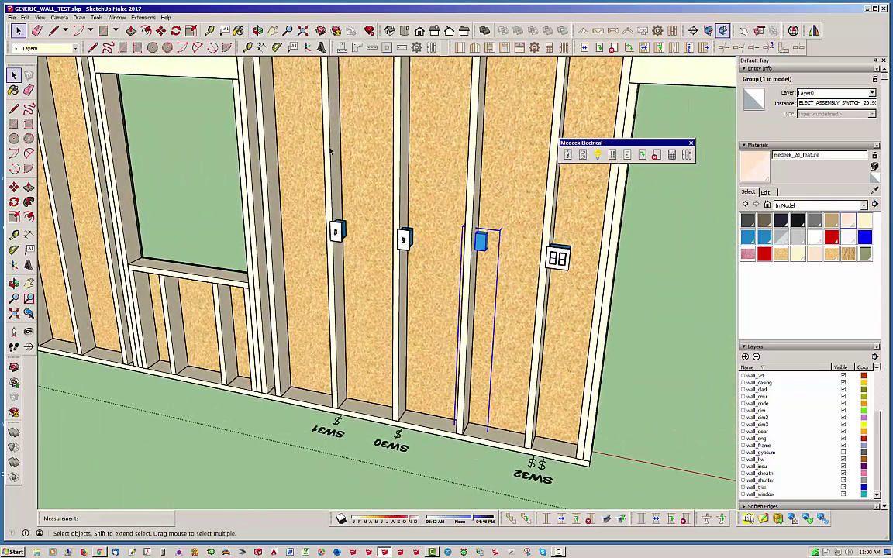
left_click(641, 236)
Start a new single-gang Decora switch and set the type for switch #1 to Single Pole Switch.
middle_click_drag(524, 279, 579, 248)
left_click(567, 154)
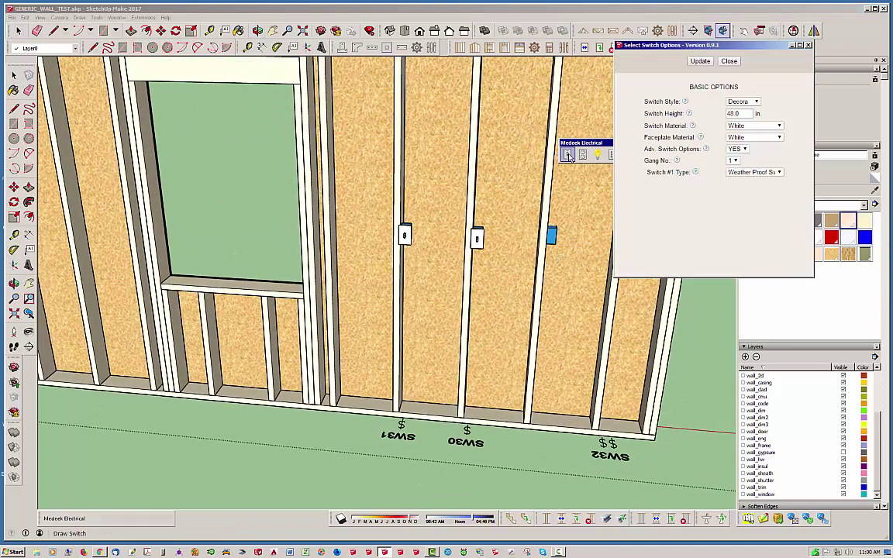
left_click(779, 172)
left_click(755, 180)
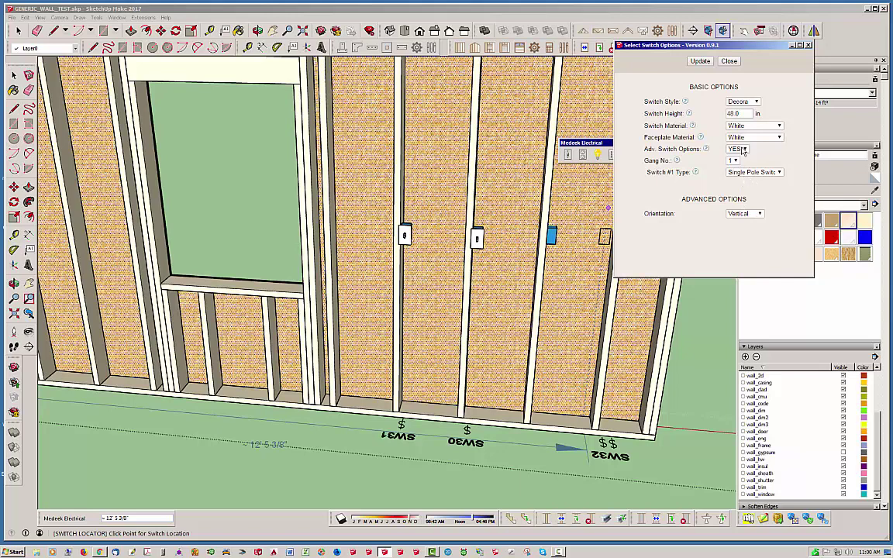
Turn the advanced switch options off and on again to demonstrate the setting.
left_click(742, 152)
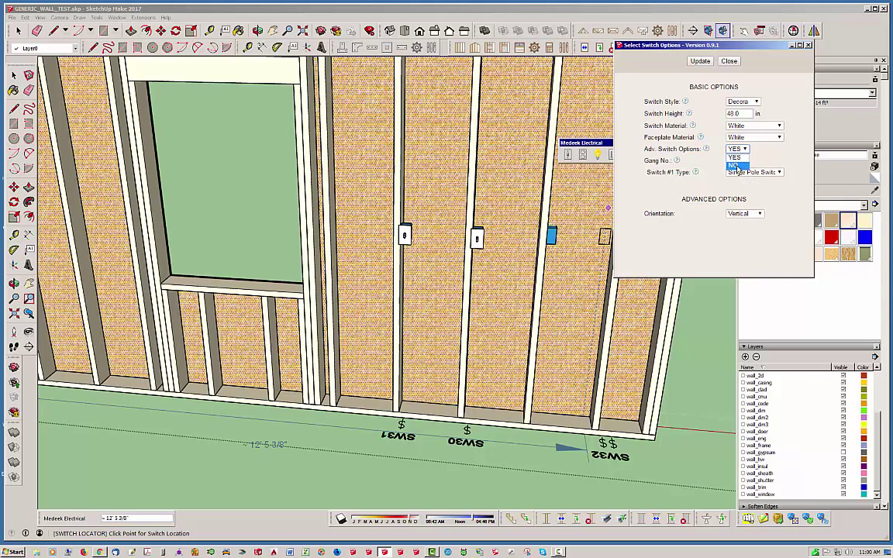
left_click(738, 170)
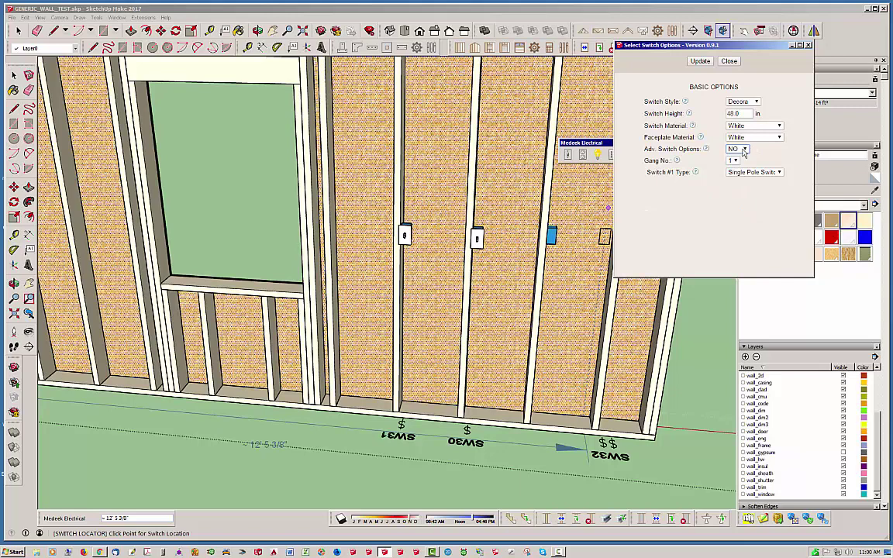
left_click(736, 157)
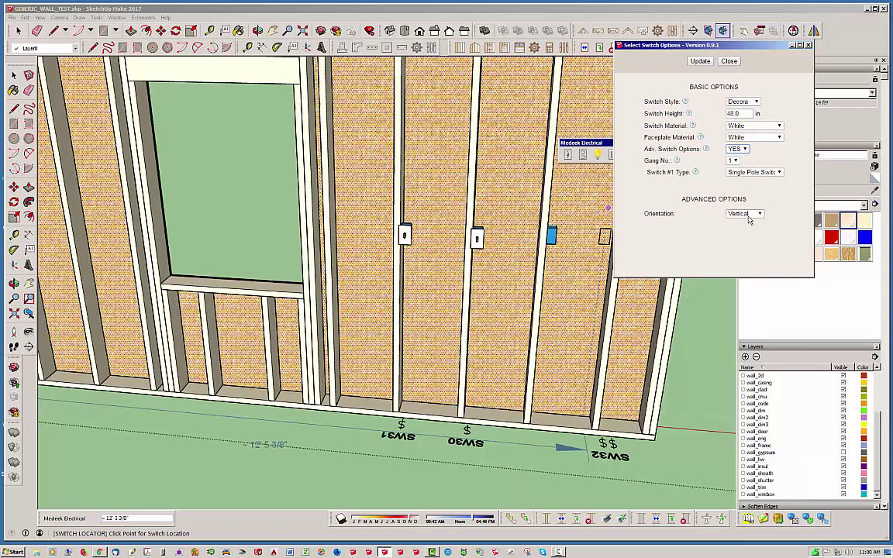
Set the switch orientation to Horizontal and apply the updated switch options.
left_click(748, 217)
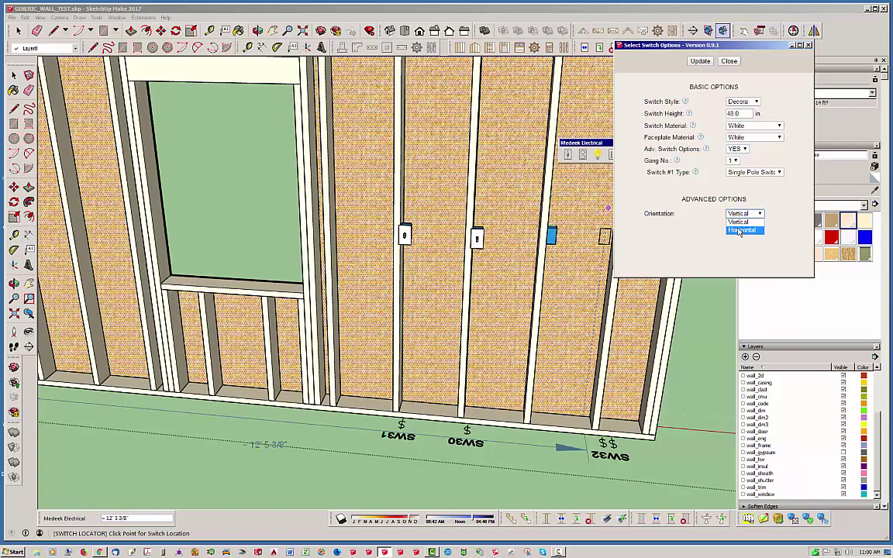
left_click(739, 231)
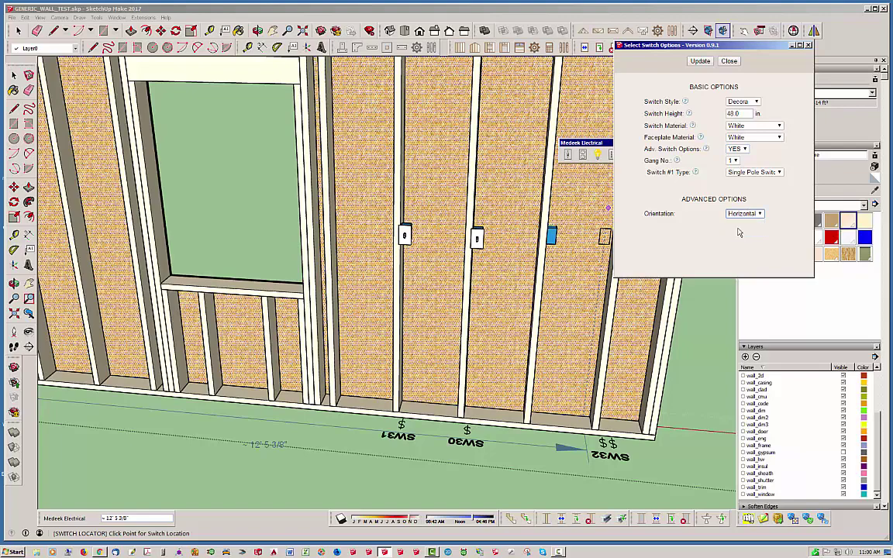
left_click(704, 64)
scroll(490, 261, "down", 2)
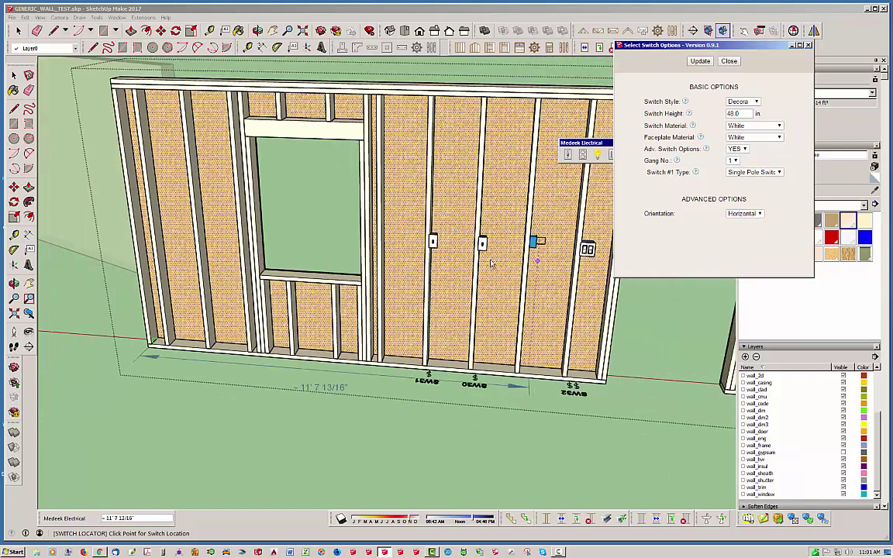
middle_click_drag(196, 227, 342, 261)
scroll(233, 276, "up", 2)
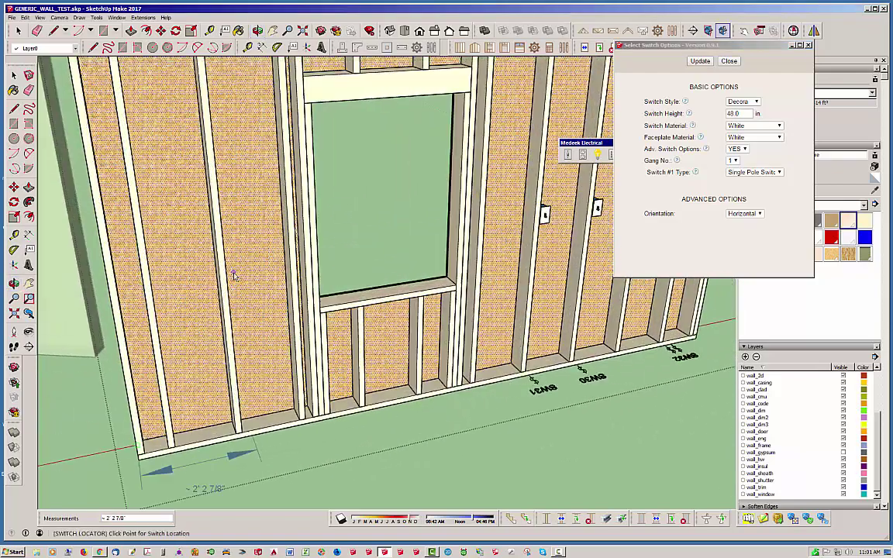
scroll(234, 276, "up", 3)
middle_click_drag(234, 261, 289, 273)
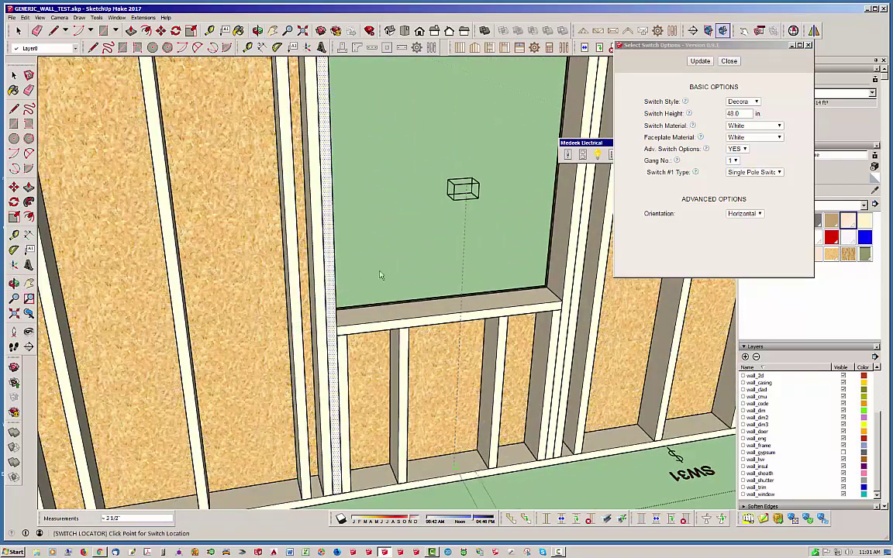
scroll(379, 275, "down", 5)
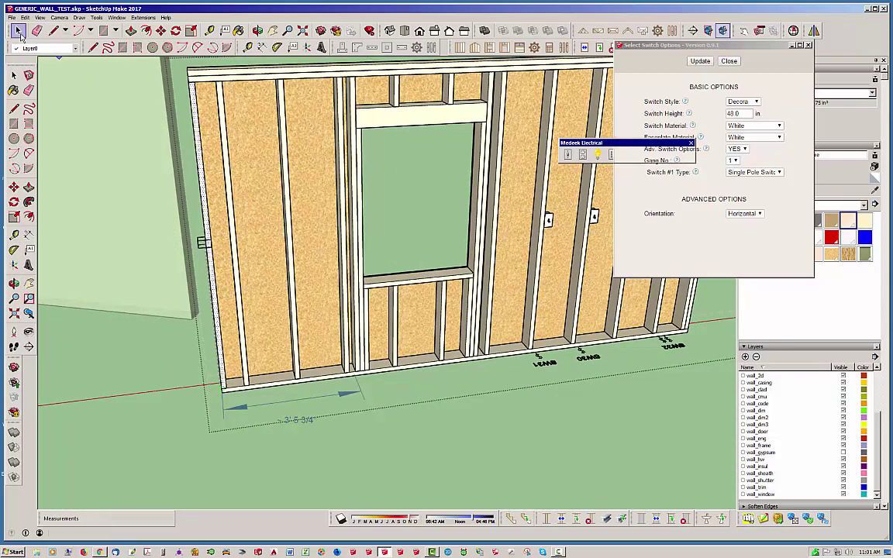
left_click(21, 36)
left_click(395, 391)
Inspect the wall framing on both sides of the window opening to find a stud for the horizontal switch.
middle_click_drag(454, 298, 519, 295)
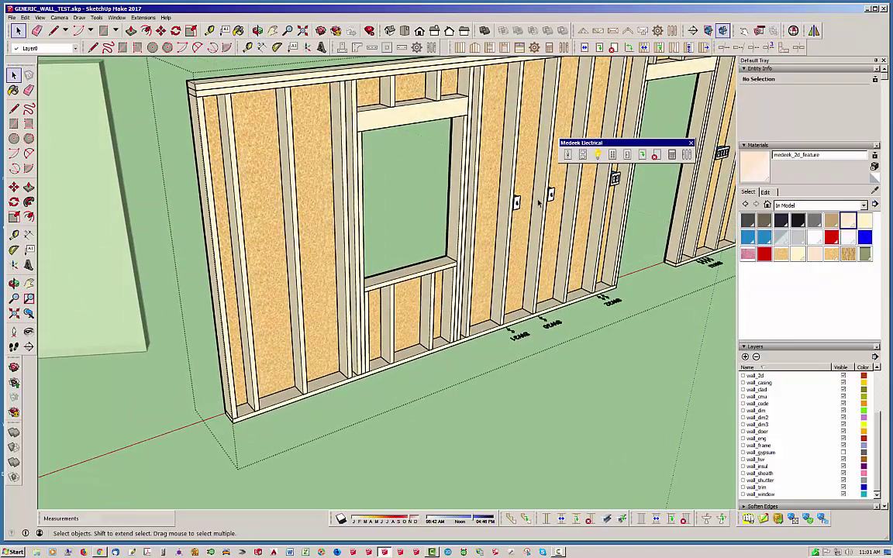
mouse_move(463, 254)
middle_mouse_down()
mouse_move(277, 265)
mouse_move(434, 259)
mouse_move(465, 267)
middle_mouse_up()
scroll(270, 234, "up", 1)
scroll(270, 235, "up", 3)
middle_click_drag(318, 245, 508, 440)
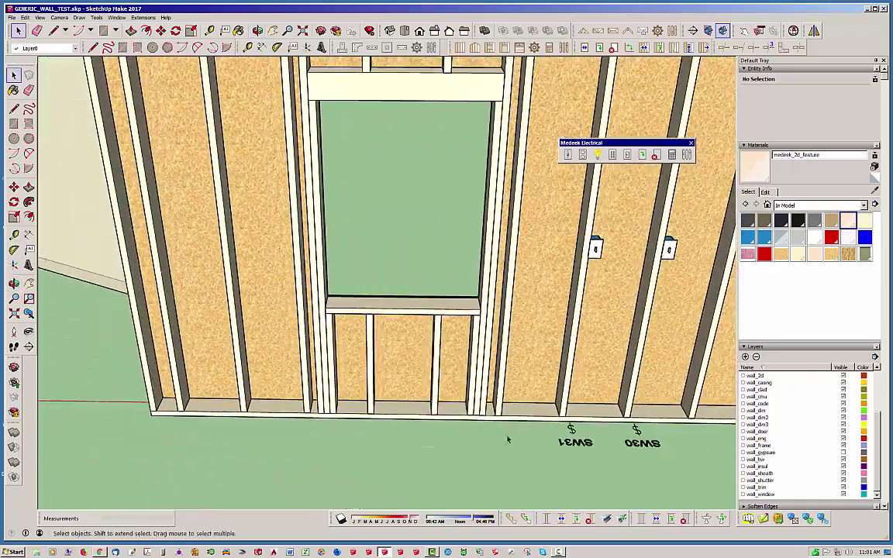
middle_click_drag(396, 313, 367, 421)
left_click(388, 349)
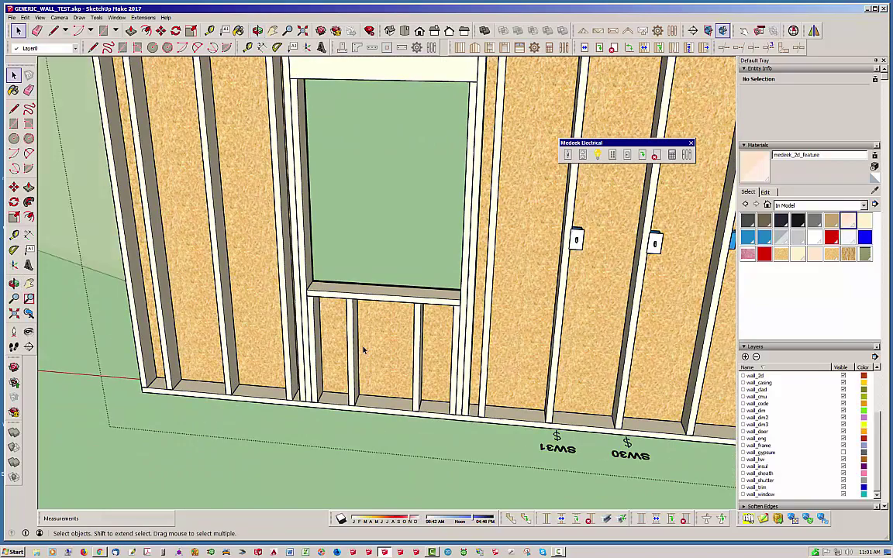
middle_click_drag(385, 468, 407, 415)
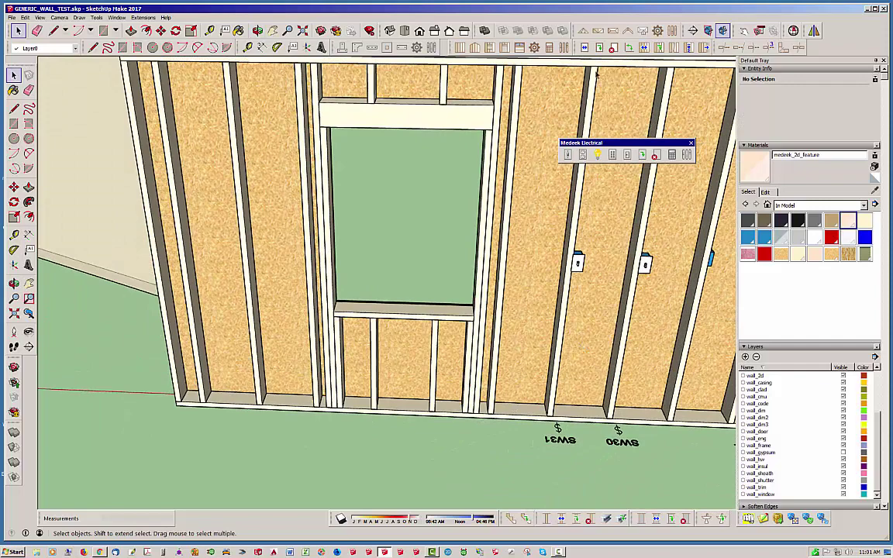
Start a new Decora switch with type Single Pole Switch and Horizontal orientation, and apply the options.
left_click(568, 154)
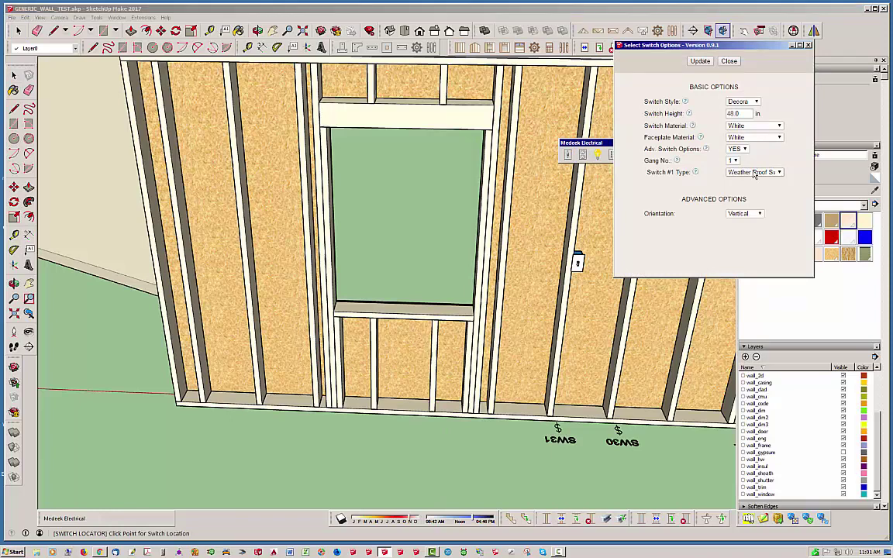
left_click(754, 172)
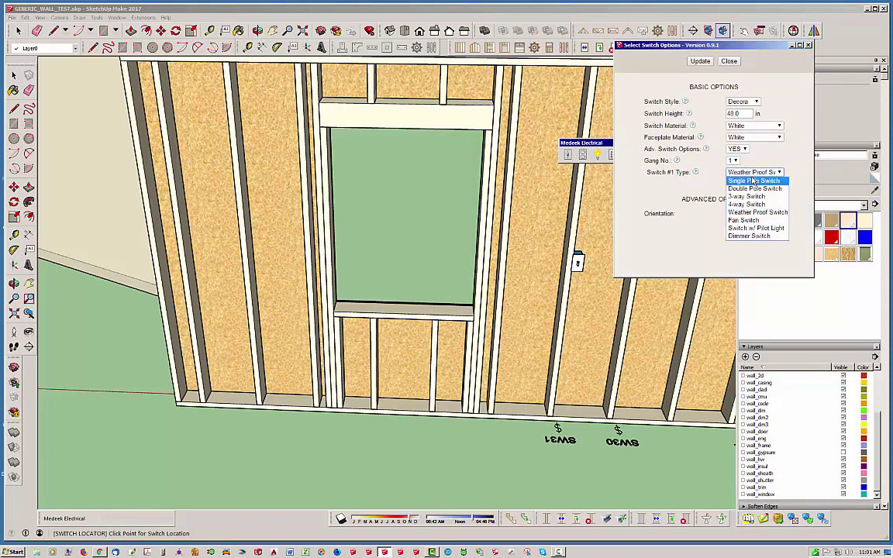
left_click(754, 180)
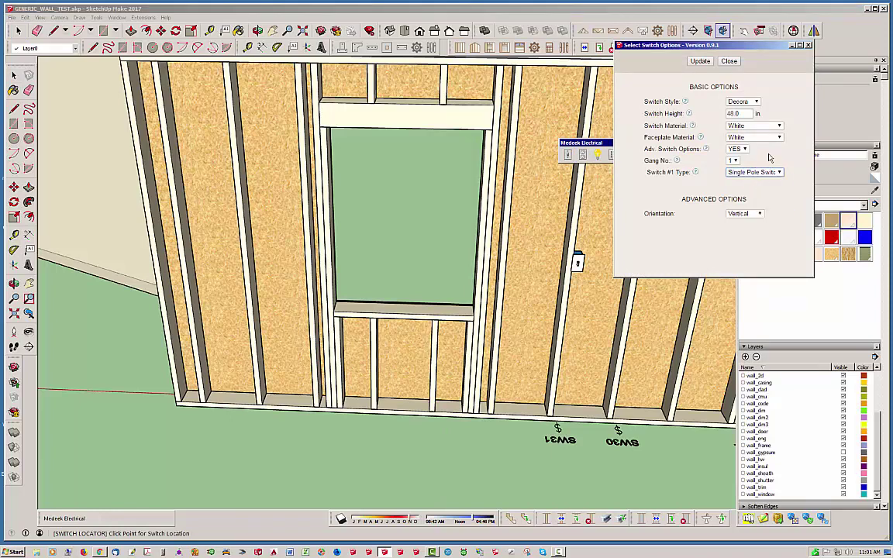
left_click(752, 215)
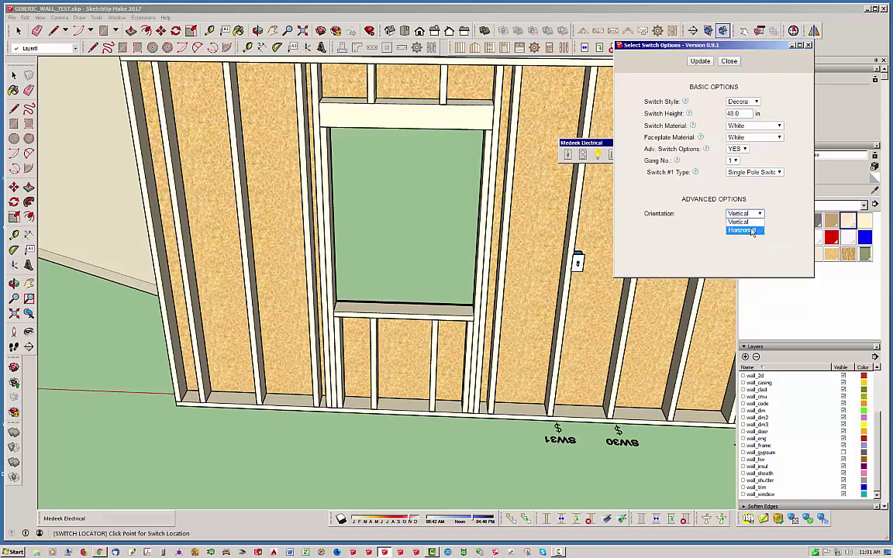
left_click(740, 231)
left_click(702, 62)
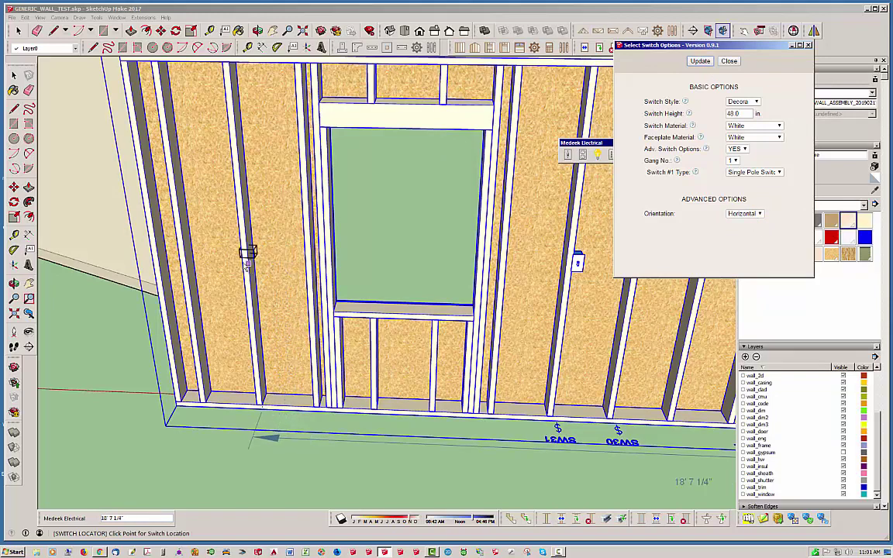
Place the horizontal Decora switch against the stud between the window opening and the near wall end, and finish switch placement.
mouse_move(241, 265)
middle_mouse_down()
mouse_move(247, 274)
mouse_move(236, 266)
middle_mouse_up()
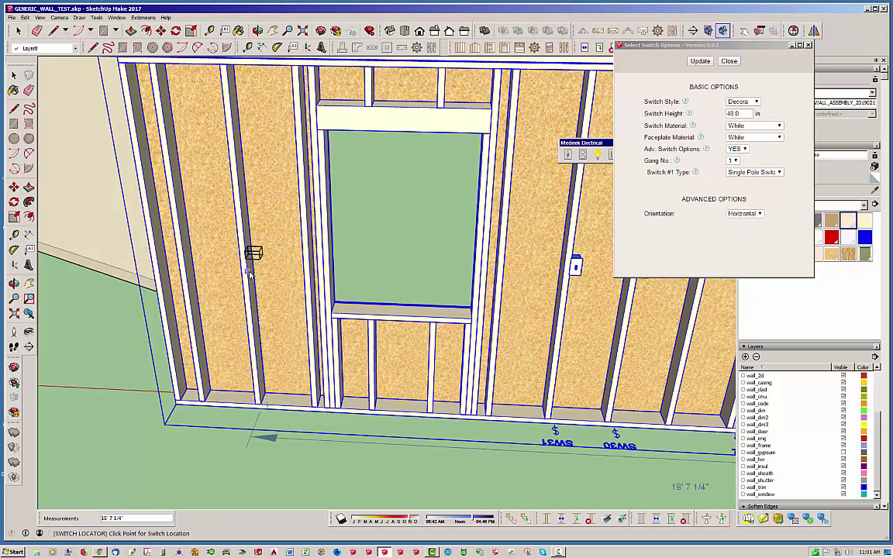
scroll(249, 273, "up", 5)
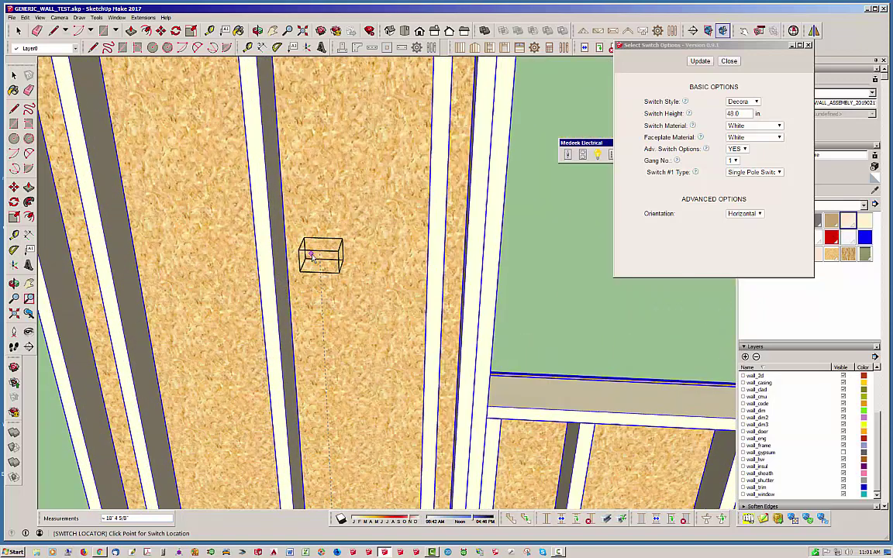
left_click(277, 307)
middle_click_drag(277, 307, 434, 293)
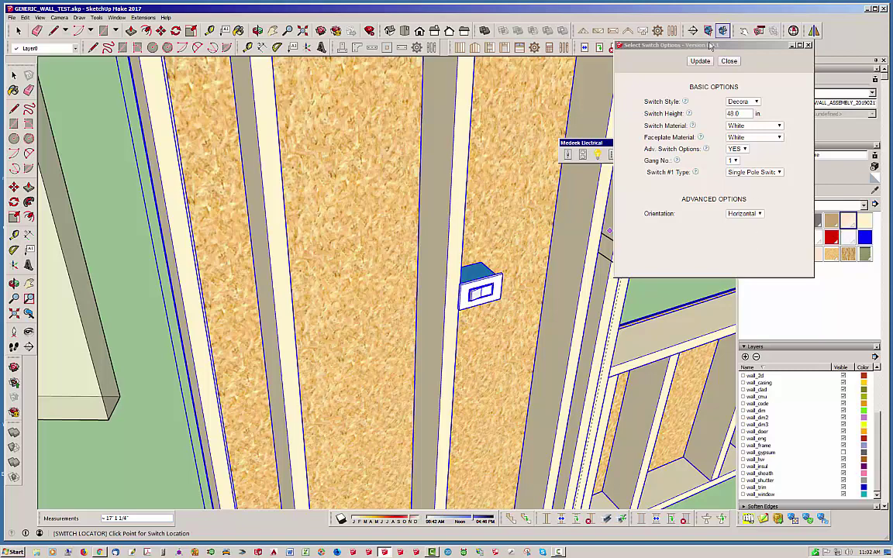
left_click_drag(731, 45, 622, 121)
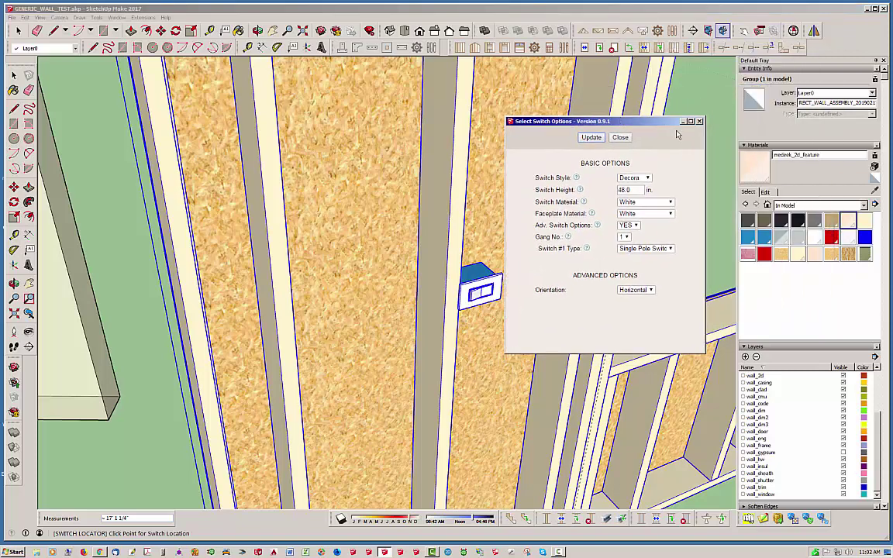
left_click(620, 138)
key("Escape")
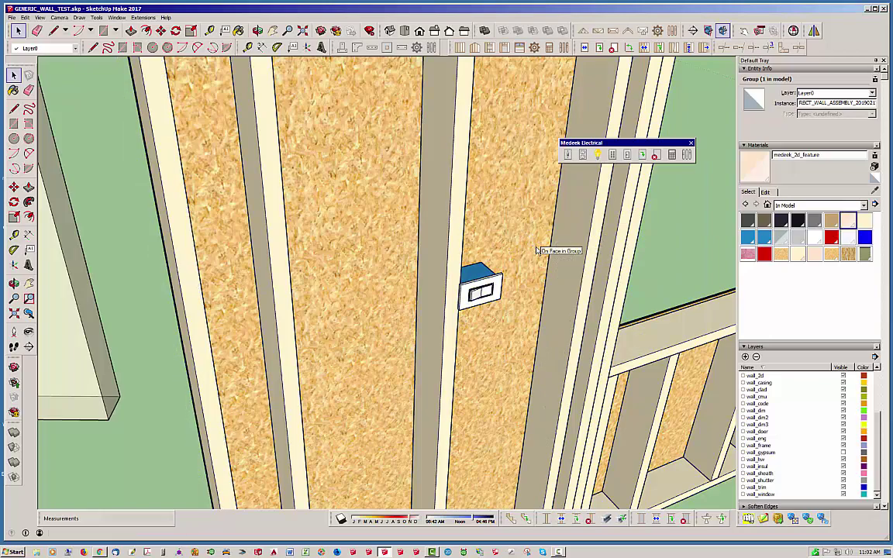
Start a new switch for the plain zigzag walls, with Vertical orientation and Standard switch style.
middle_click_drag(517, 240, 578, 258)
scroll(626, 232, "down", 7)
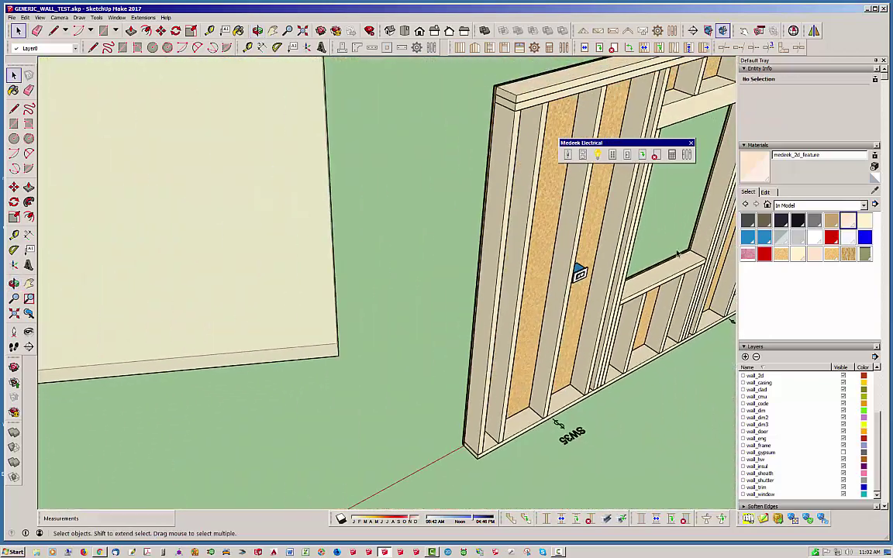
middle_click_drag(640, 262, 609, 194)
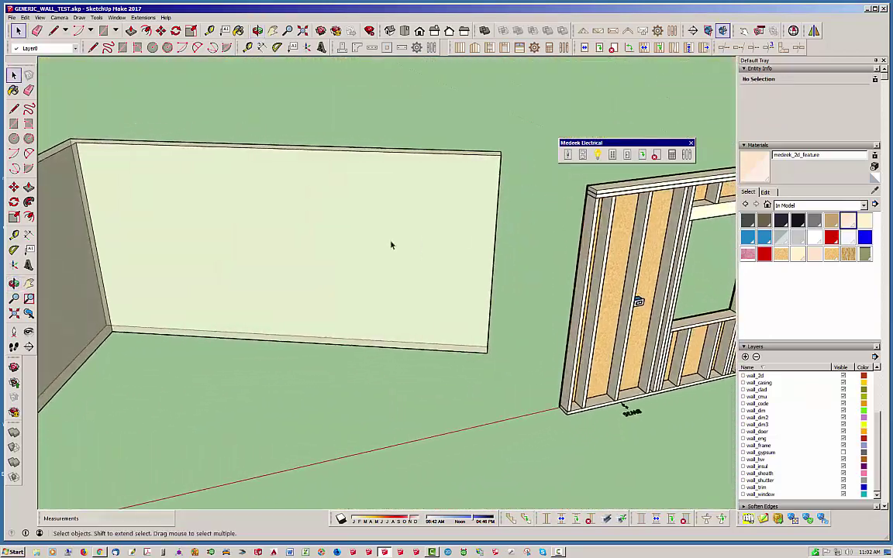
mouse_move(391, 243)
middle_mouse_down()
mouse_move(579, 221)
mouse_move(333, 227)
mouse_move(116, 260)
mouse_move(163, 233)
mouse_move(373, 220)
mouse_move(389, 258)
middle_mouse_up()
middle_click_drag(461, 237, 560, 443)
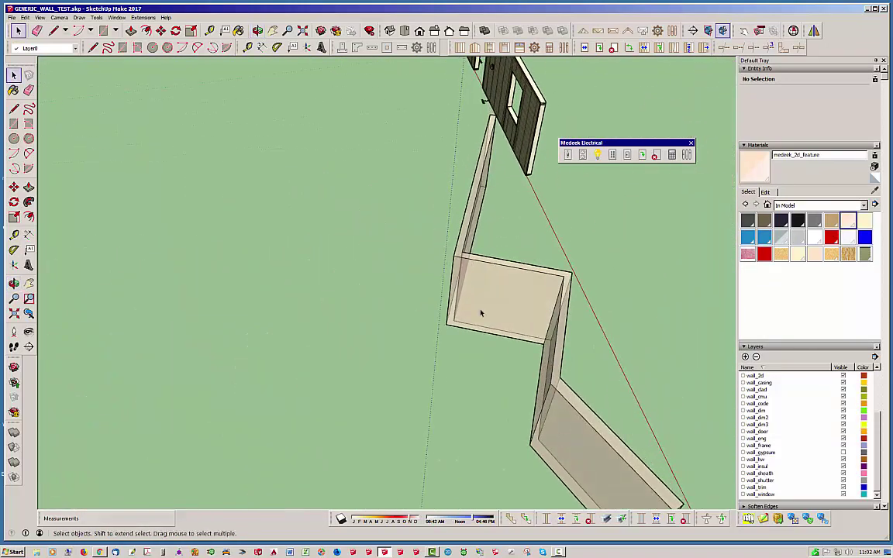
mouse_move(479, 310)
middle_mouse_down()
mouse_move(423, 347)
mouse_move(421, 290)
mouse_move(407, 258)
mouse_move(533, 195)
middle_mouse_up()
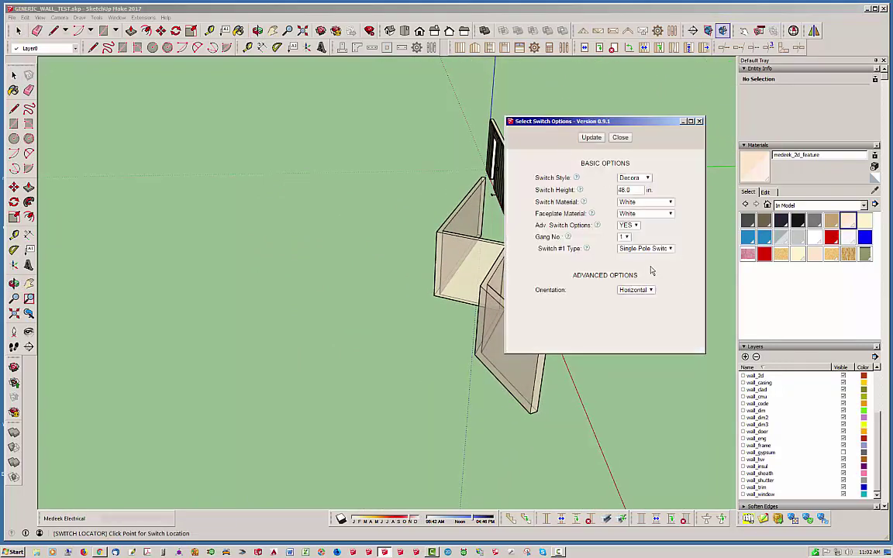
left_click(640, 293)
left_click(632, 305)
left_click(642, 177)
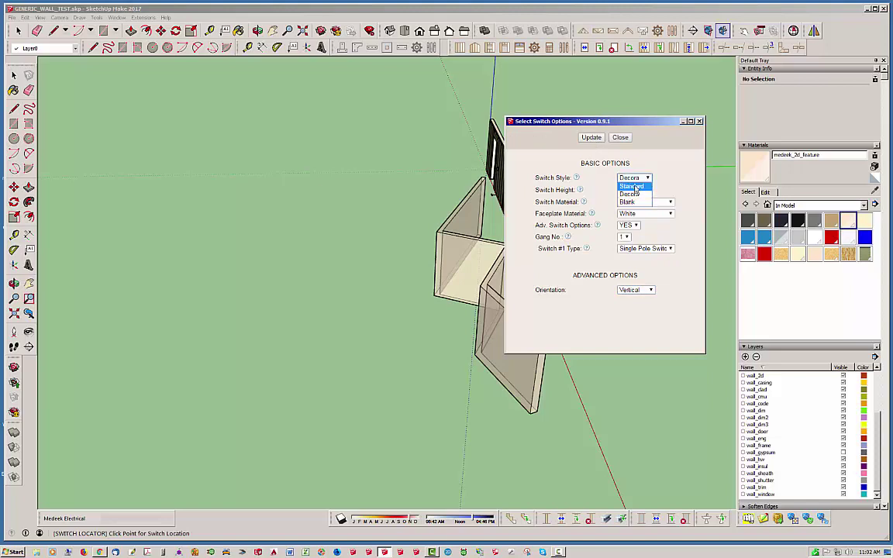
left_click(632, 186)
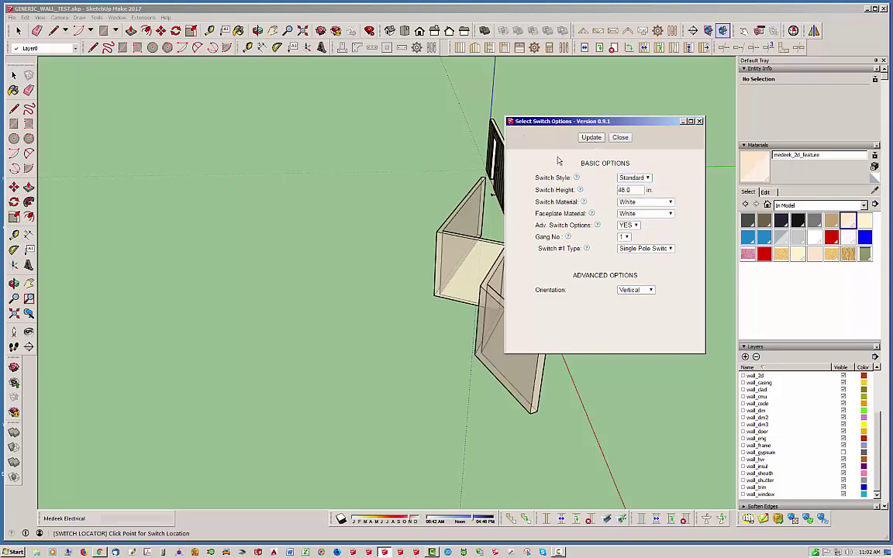
Place the standard single-gang switch on the end face of the zigzag walls, about 4' 9" from its inner corner.
middle_click_drag(557, 160, 541, 353)
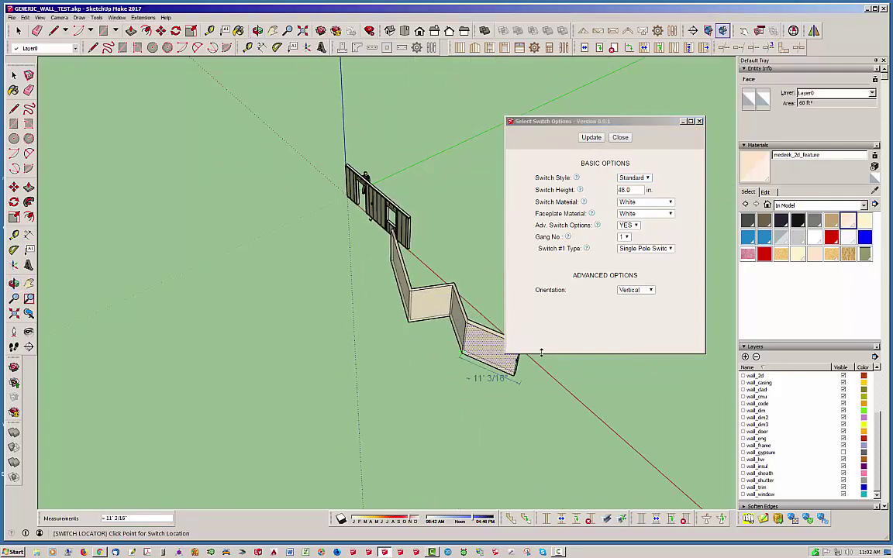
scroll(541, 353, "up", 6)
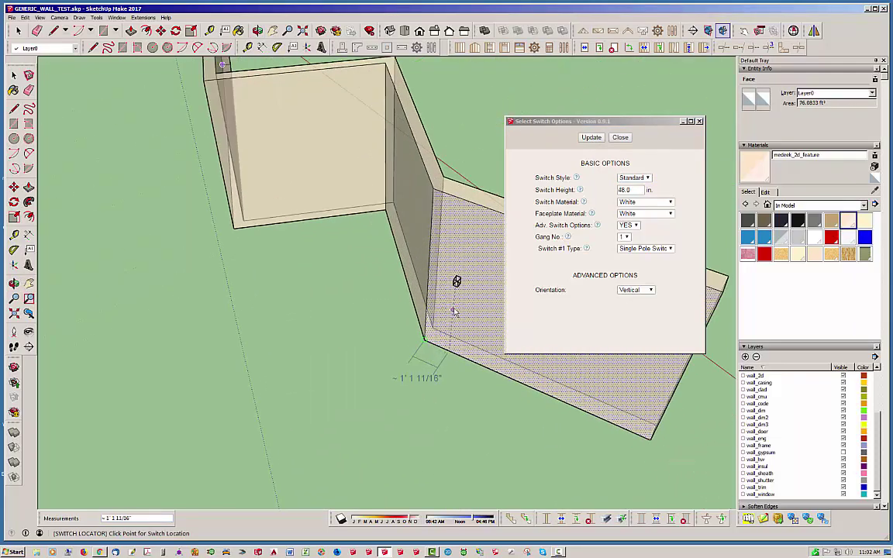
middle_click_drag(434, 293, 288, 273)
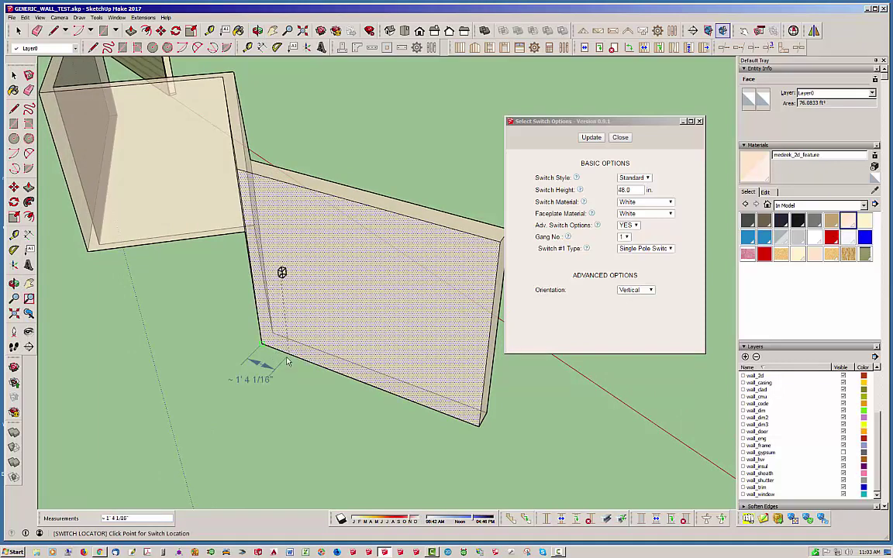
middle_click_drag(312, 282, 338, 343)
middle_click_drag(383, 286, 310, 341)
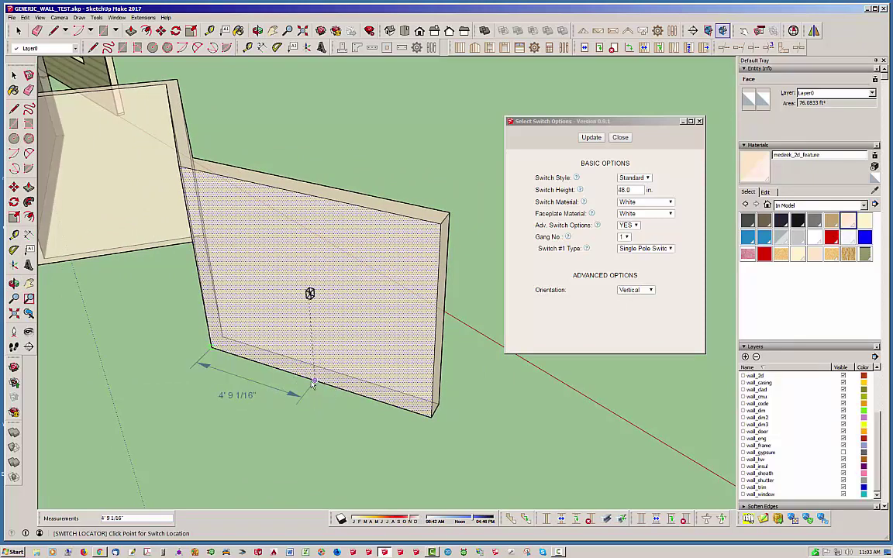
middle_click_drag(310, 384, 340, 324)
Place more standard single-gang switches on the adjoining faces of the zigzag walls.
scroll(411, 276, "down", 6)
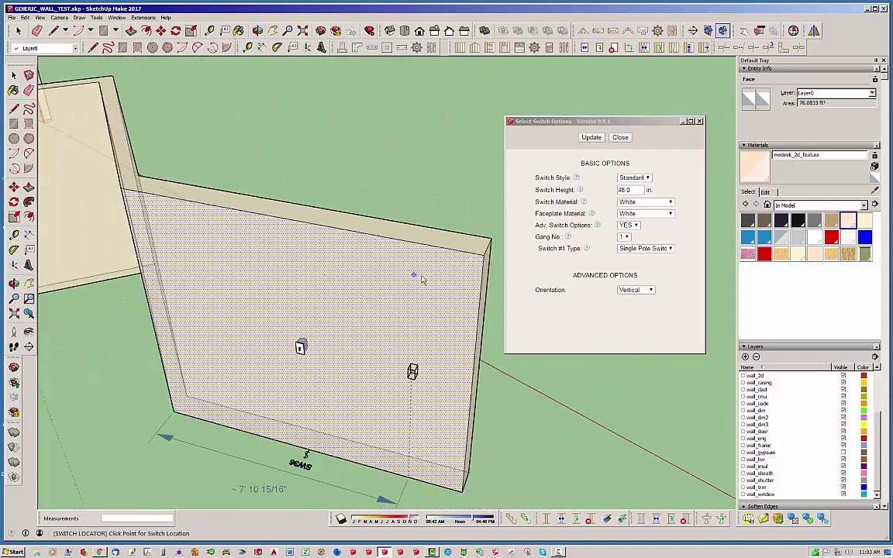
middle_click_drag(250, 308, 325, 311)
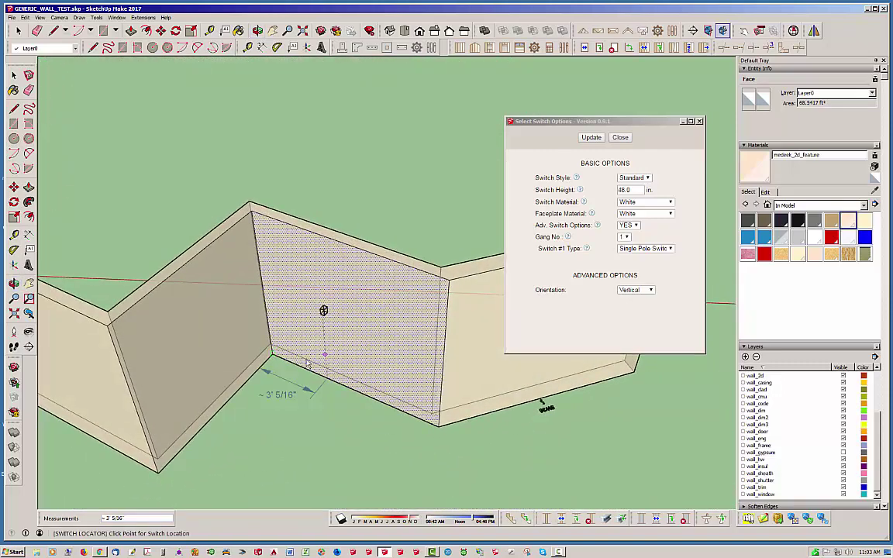
left_click(339, 385)
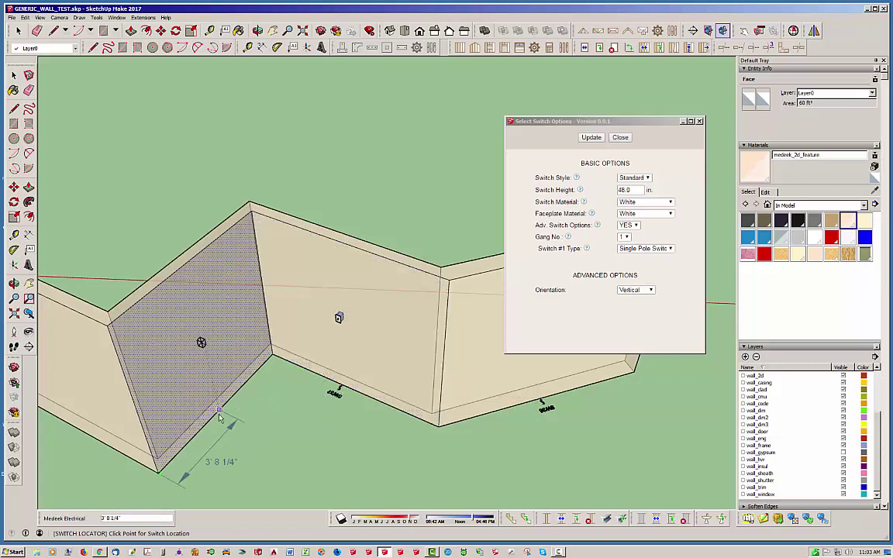
middle_click_drag(209, 415, 233, 387)
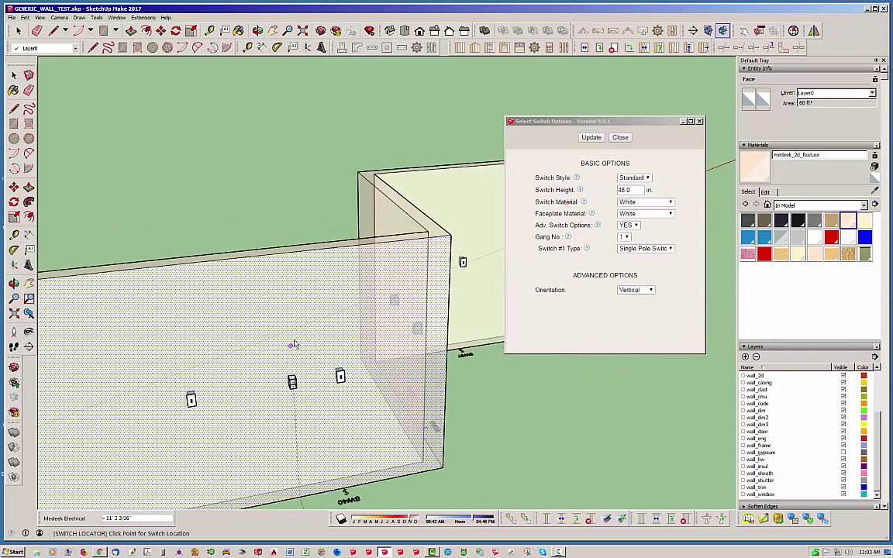
Set the gang number to 2 and place the standard switch on the long zigzag wall face, about 4' 5" from its free end.
middle_click_drag(294, 344, 527, 300)
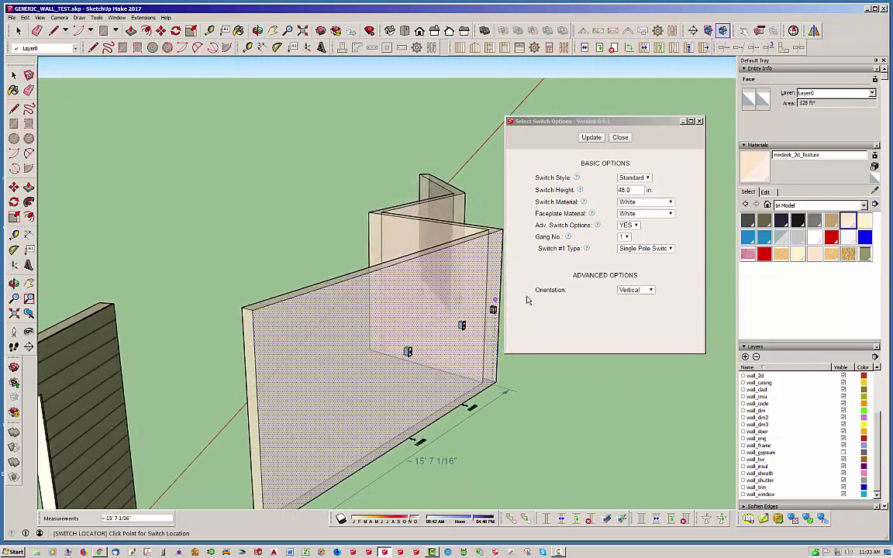
left_click(625, 237)
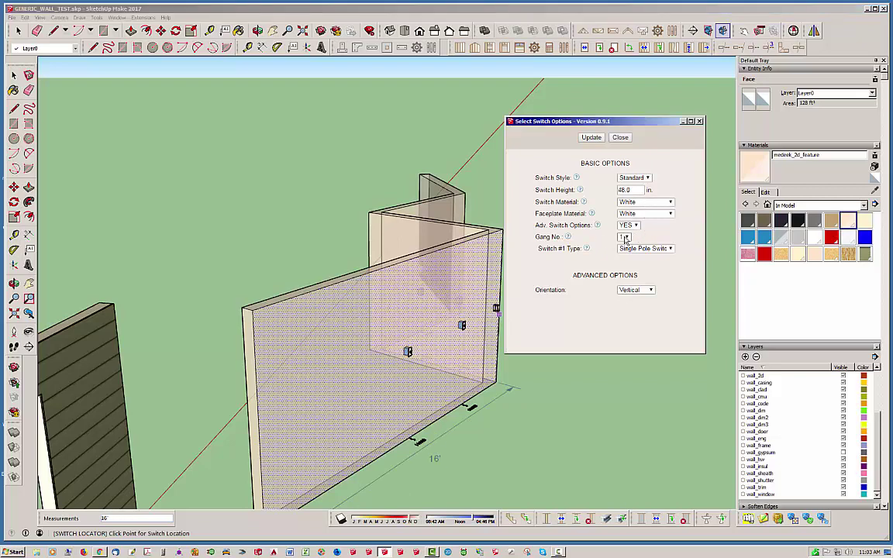
left_click(625, 254)
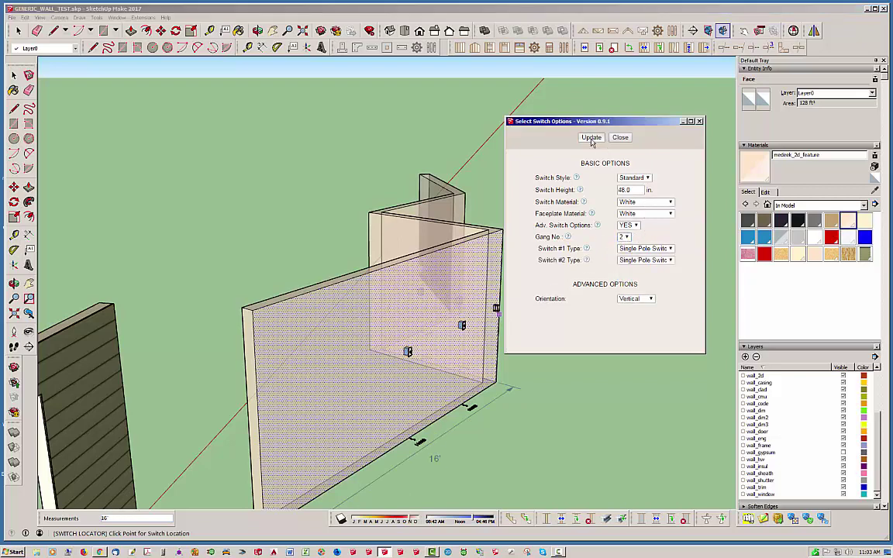
left_click(591, 138)
left_click(348, 424)
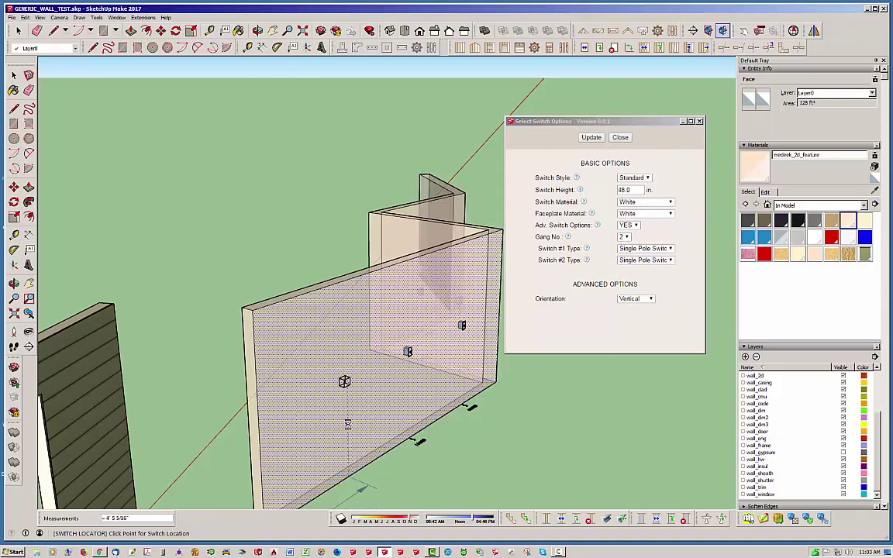
Set the two-gang switch's types to 3-way Switch for switch #1 and 4-way Switch for switch #2.
middle_click_drag(411, 421, 283, 427)
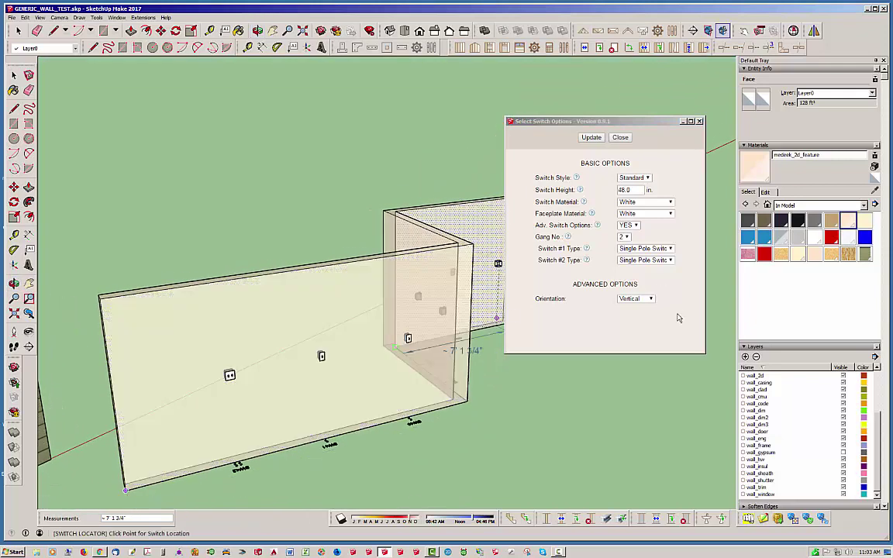
left_click(656, 249)
left_click(648, 273)
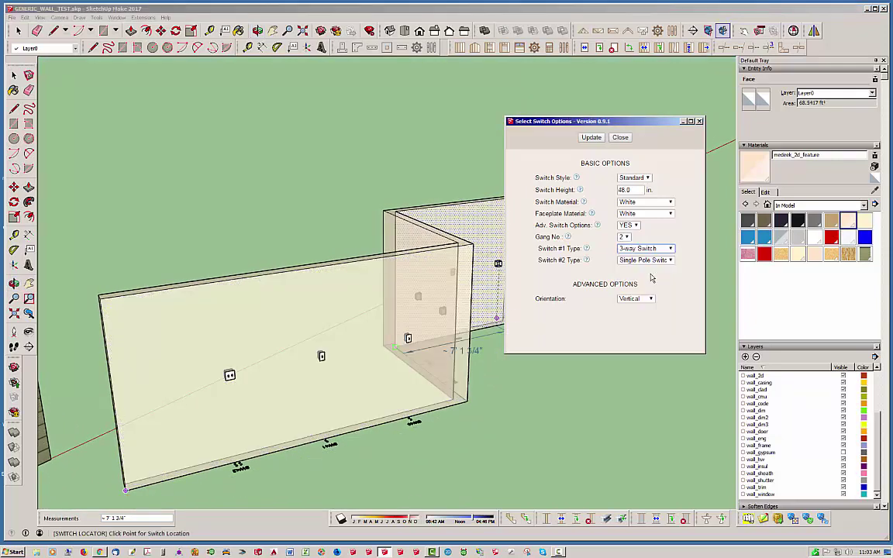
left_click(650, 261)
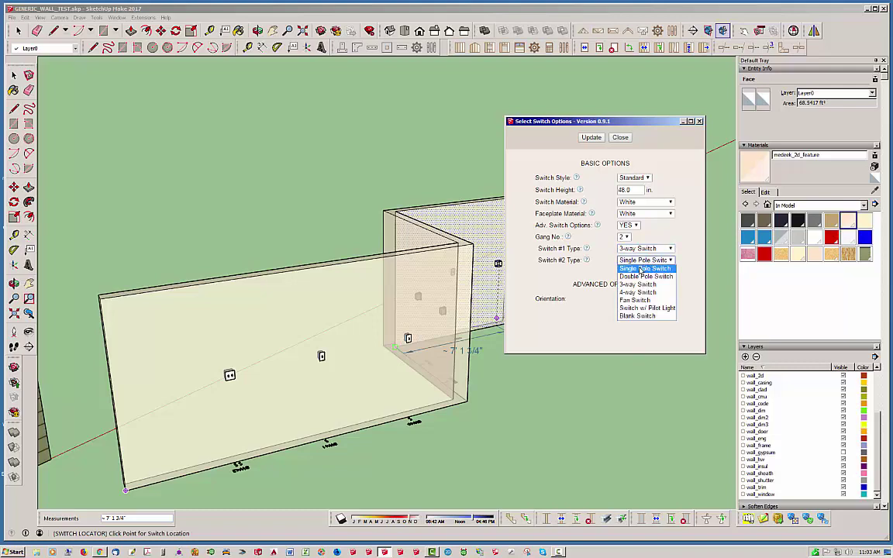
left_click(645, 296)
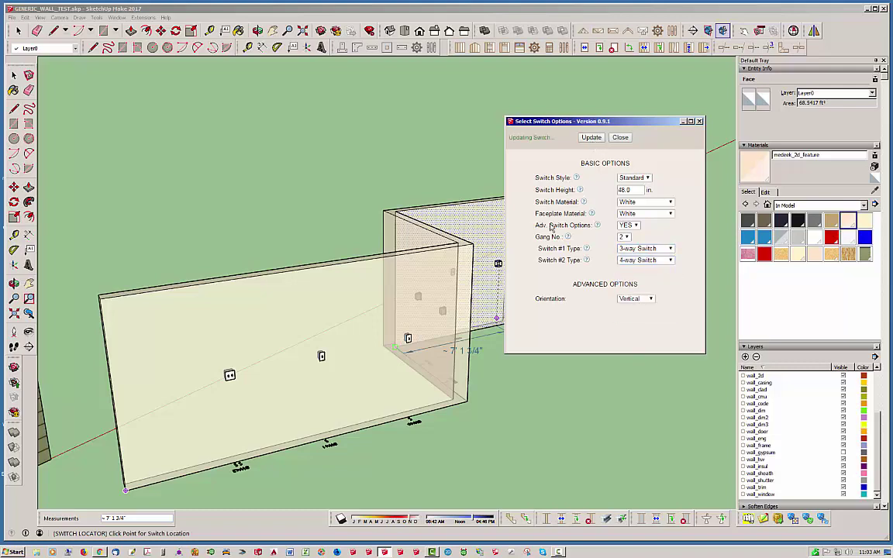
Place the 3-way/4-way two-gang switch on the wall face adjoining the long wall, about 1' 10" from the projecting corner.
middle_click_drag(434, 341, 432, 314)
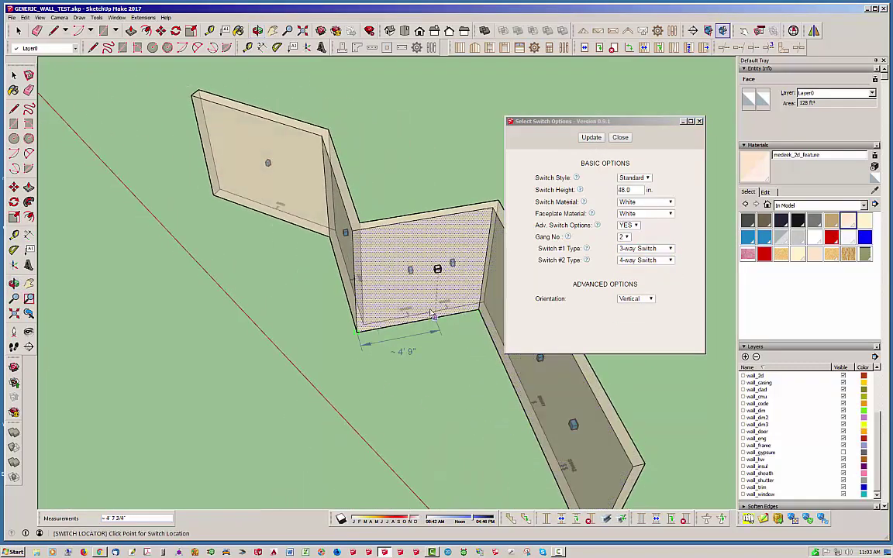
scroll(418, 310, "up", 5)
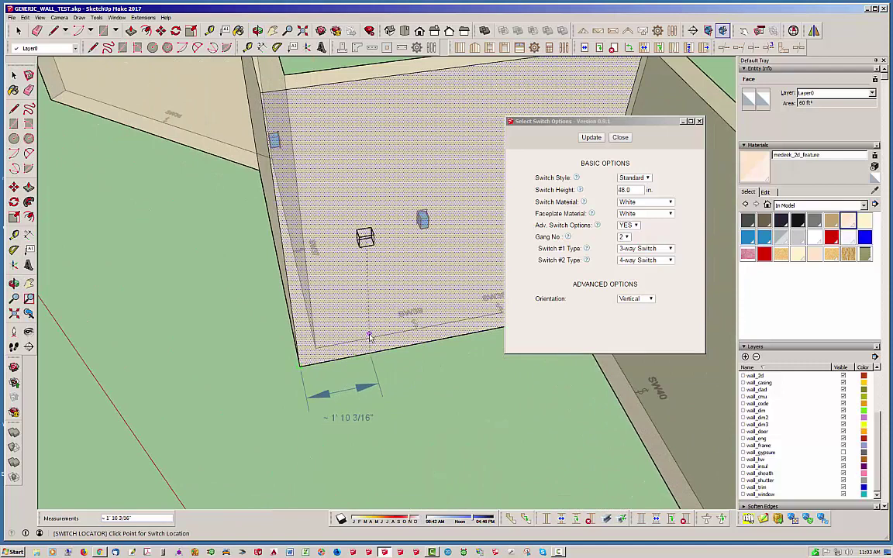
left_click(369, 339)
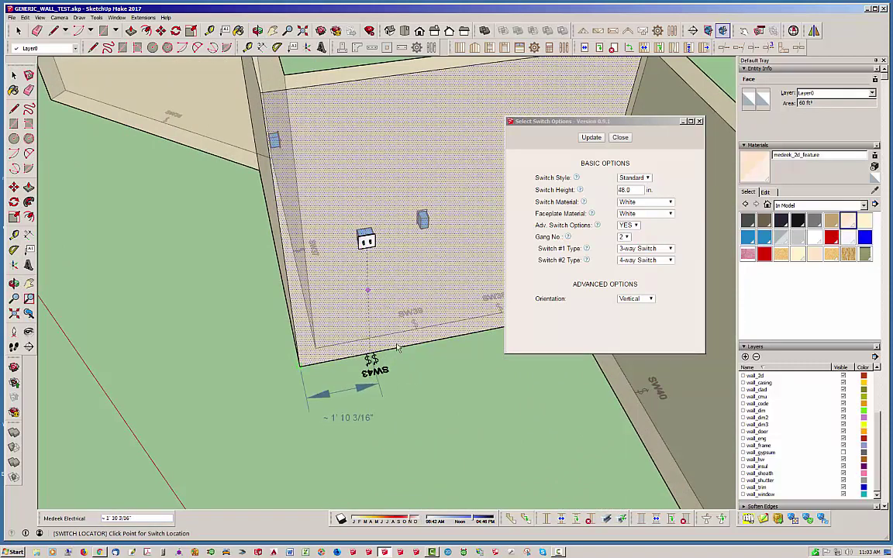
scroll(401, 374, "up", 4)
scroll(402, 374, "up", 5)
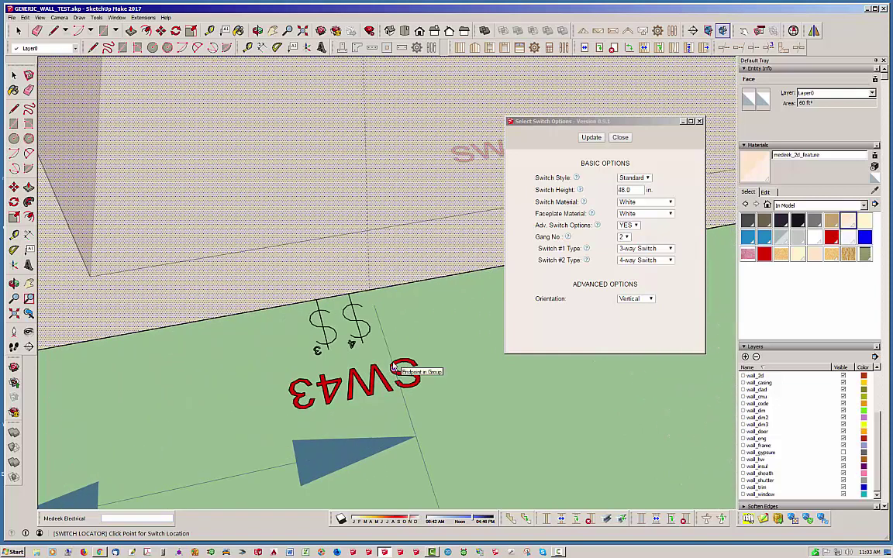
middle_click_drag(271, 352, 346, 379)
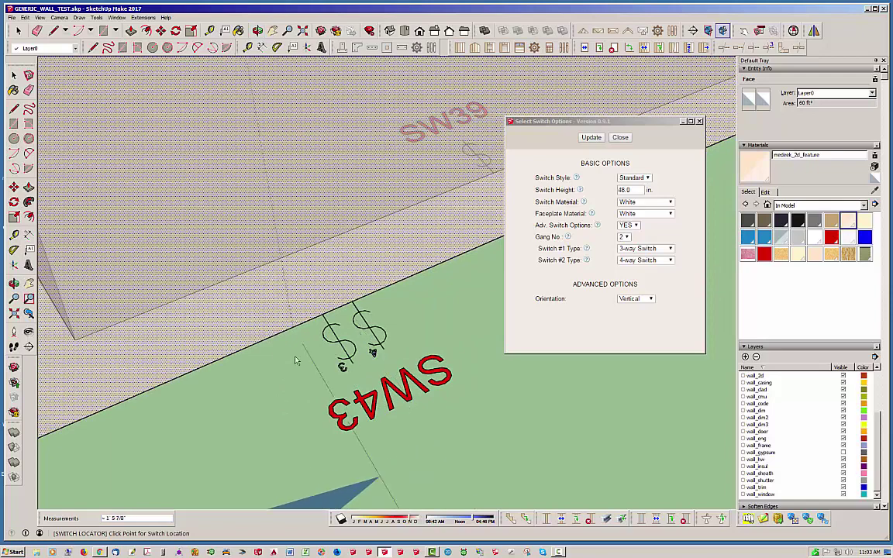
Configure the next standard switch as a single-gang Dimmer Switch.
scroll(232, 325, "down", 2)
scroll(233, 324, "down", 3)
middle_click_drag(189, 338, 434, 288)
left_click(667, 249)
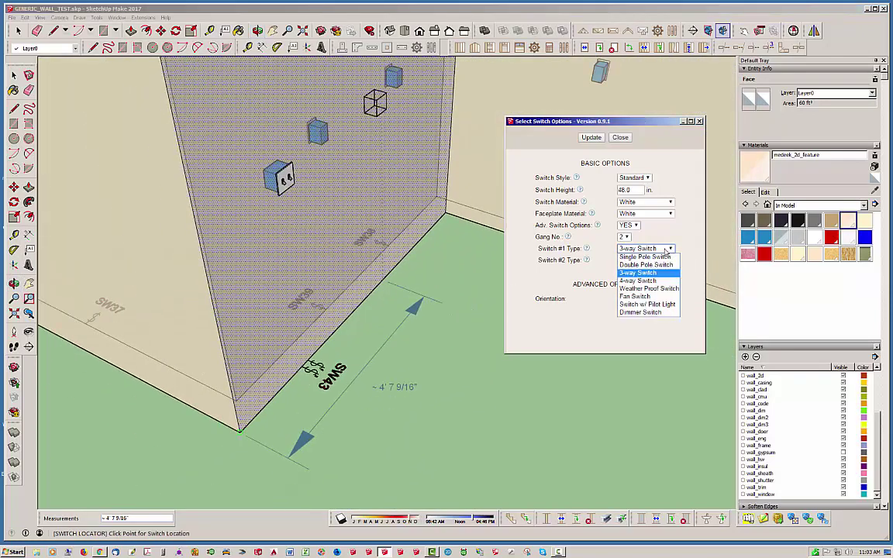
left_click(668, 312)
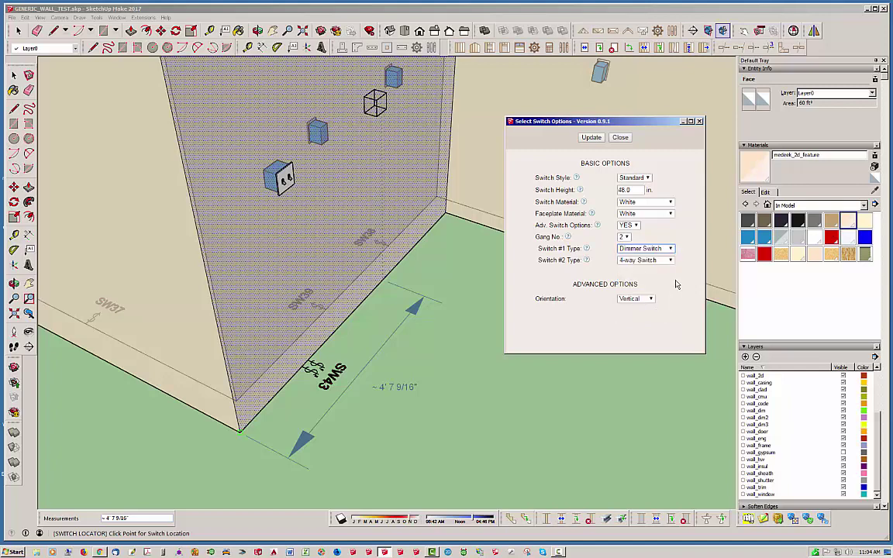
left_click(672, 261)
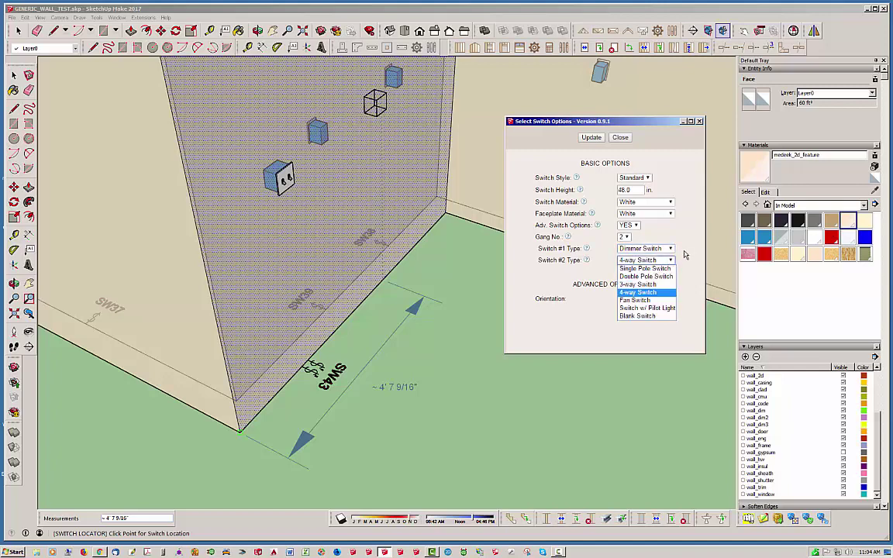
left_click(690, 225)
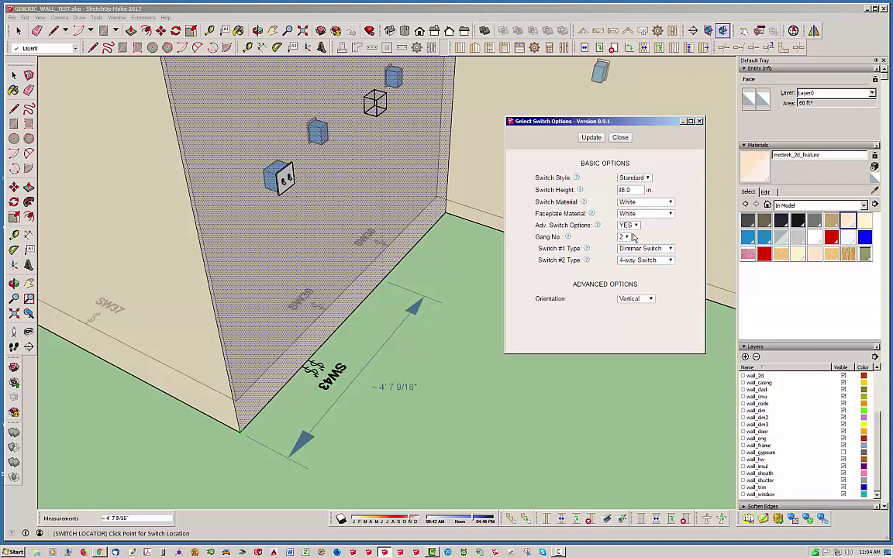
left_click(624, 247)
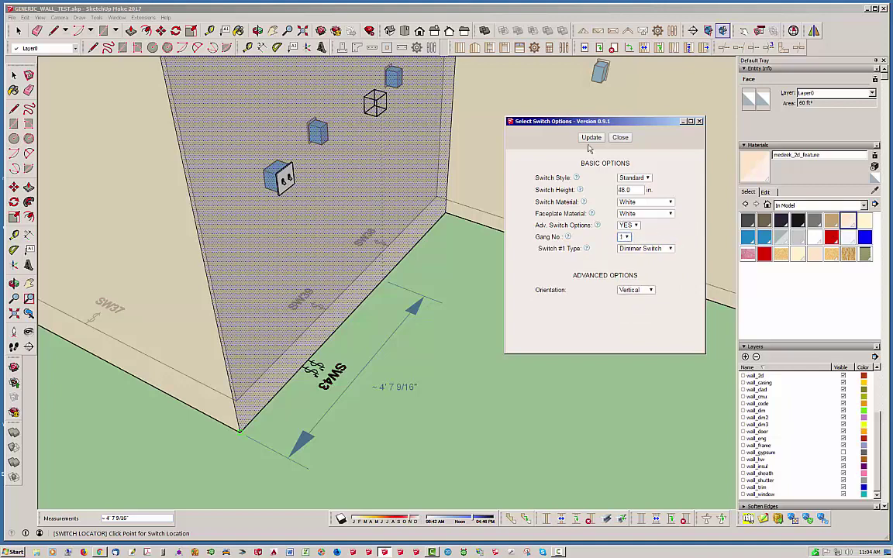
Place the standard dimmer switch on the wall face around the corner from the two-gang 3-way/4-way switch.
scroll(666, 374, "down", 3)
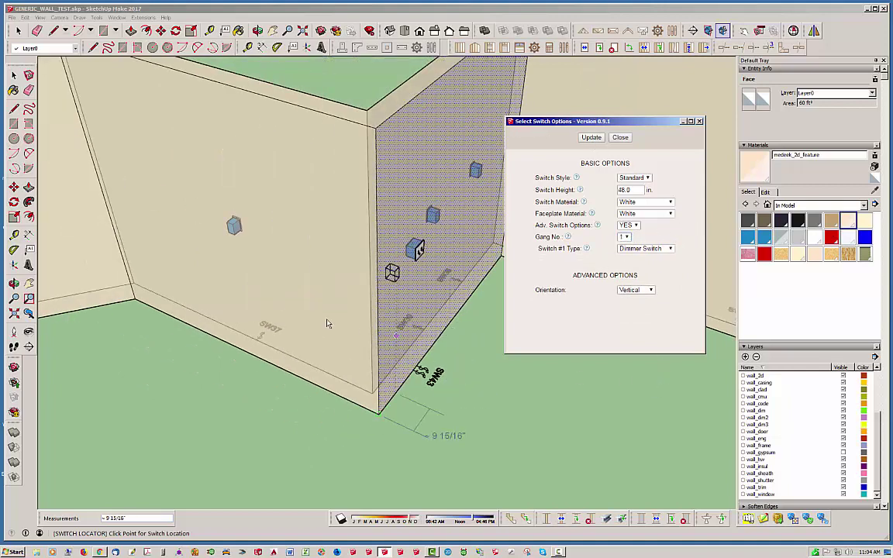
left_click(317, 324)
scroll(310, 265, "up", 6)
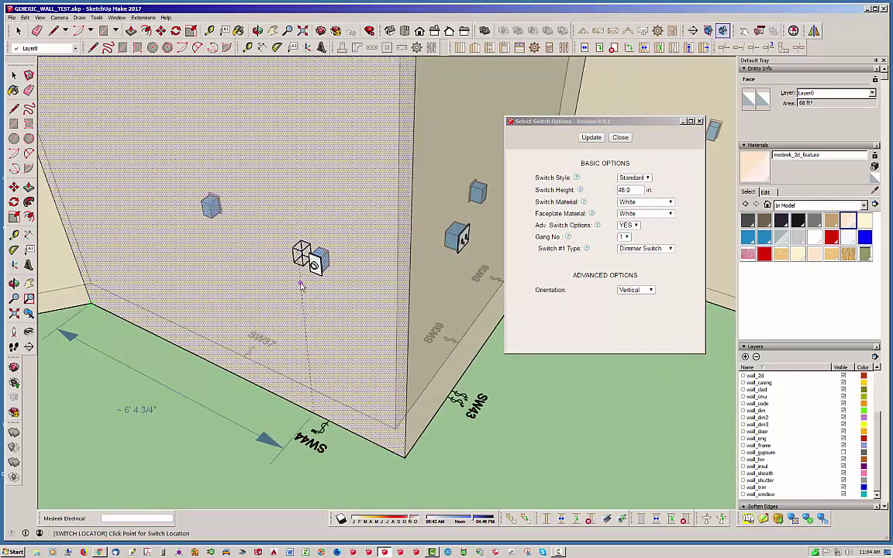
scroll(310, 262, "up", 4)
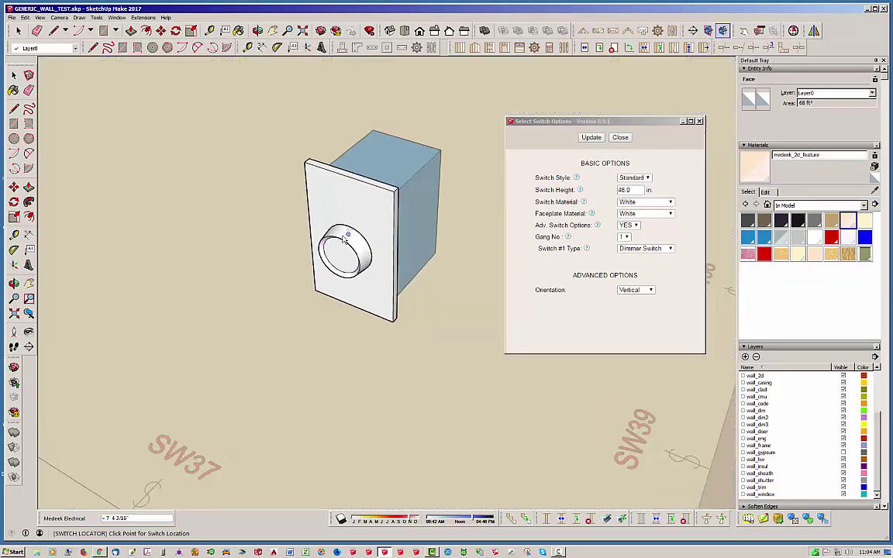
scroll(377, 258, "down", 10)
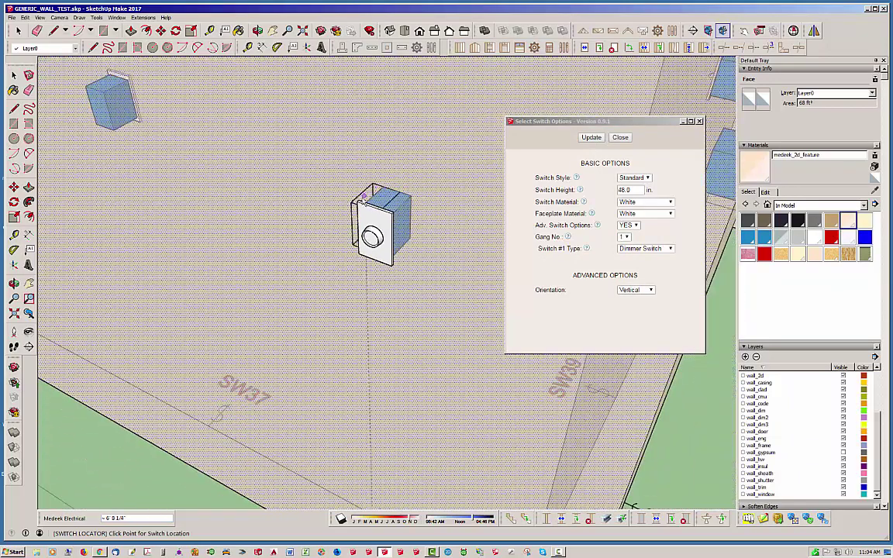
Change the dimmer's style to Decora and place it on the same wall face, between the standard dimmer and the inner corner.
left_click(372, 226)
left_click(647, 178)
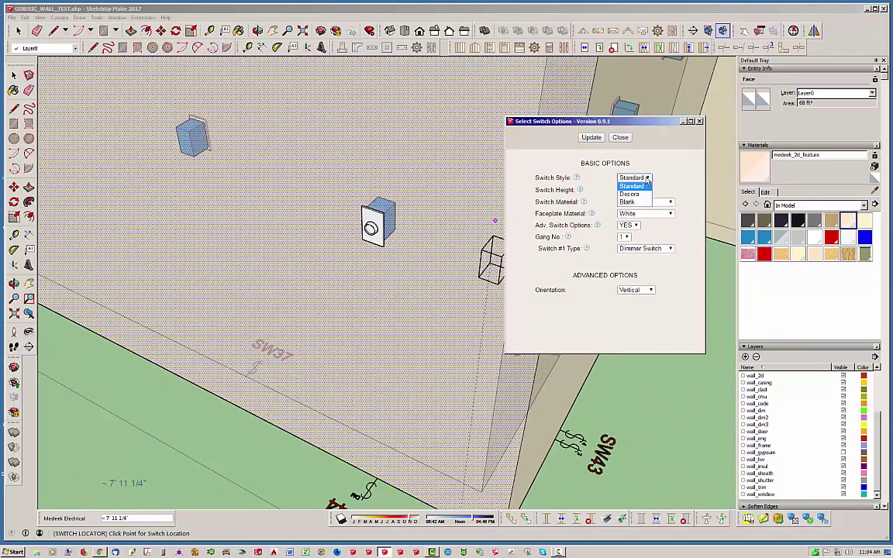
left_click(632, 194)
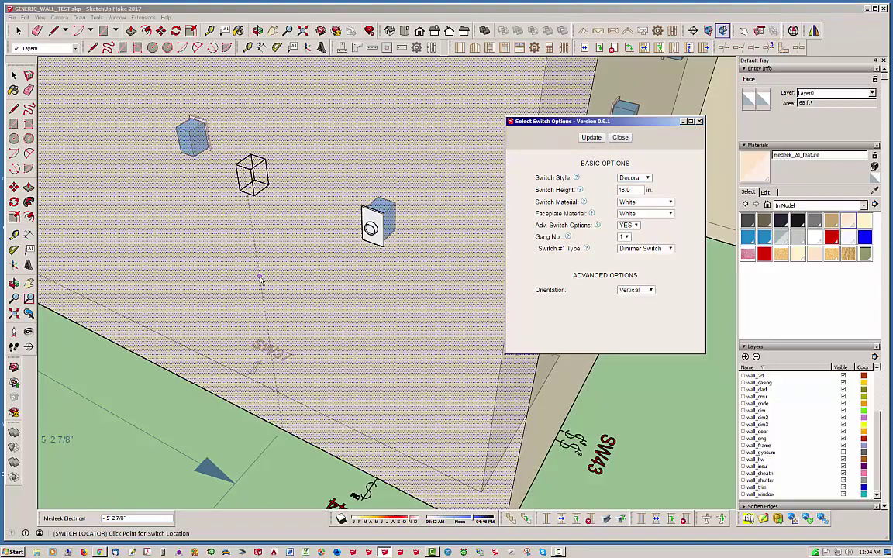
scroll(248, 186, "up", 5)
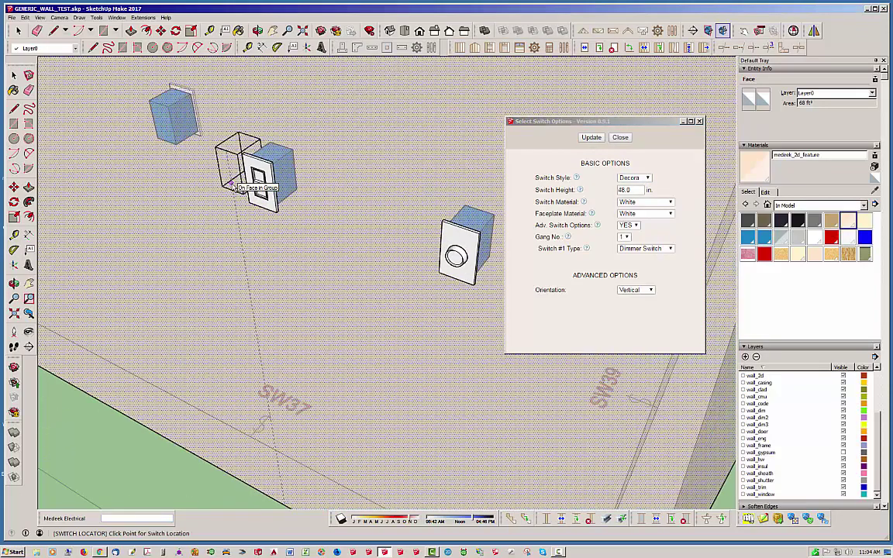
scroll(232, 186, "up", 2)
middle_click_drag(314, 188, 273, 206)
scroll(387, 236, "down", 4)
scroll(373, 240, "down", 3)
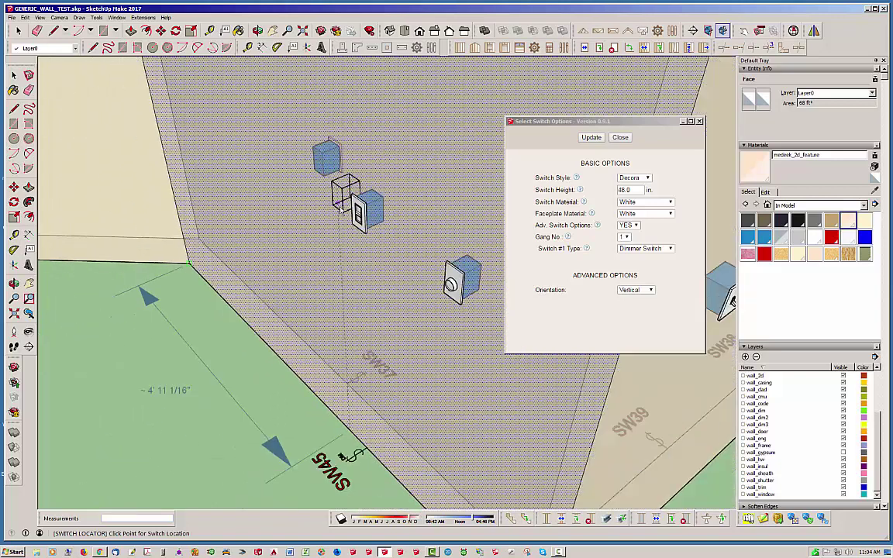
Place a Decora Fan Switch on the same wall face, about 2' 11" from the inner corner, and finish switch placement.
left_click(656, 249)
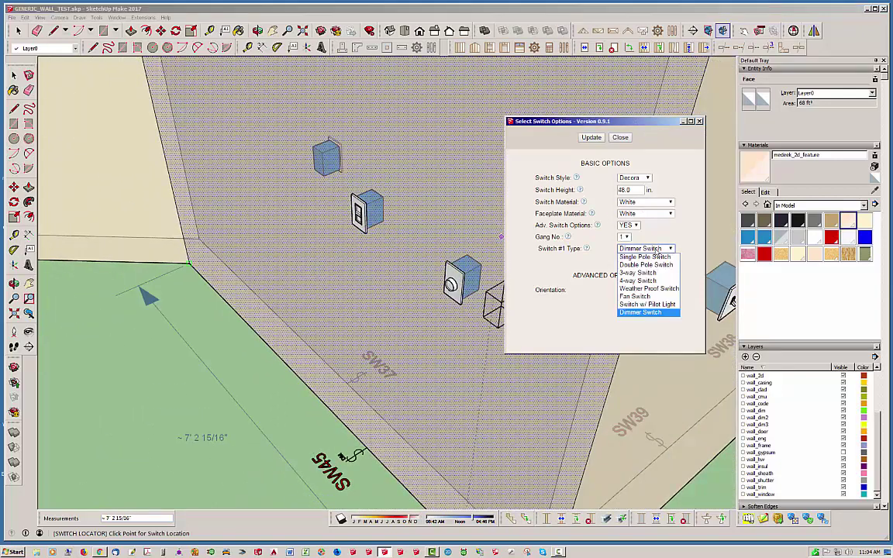
left_click(636, 297)
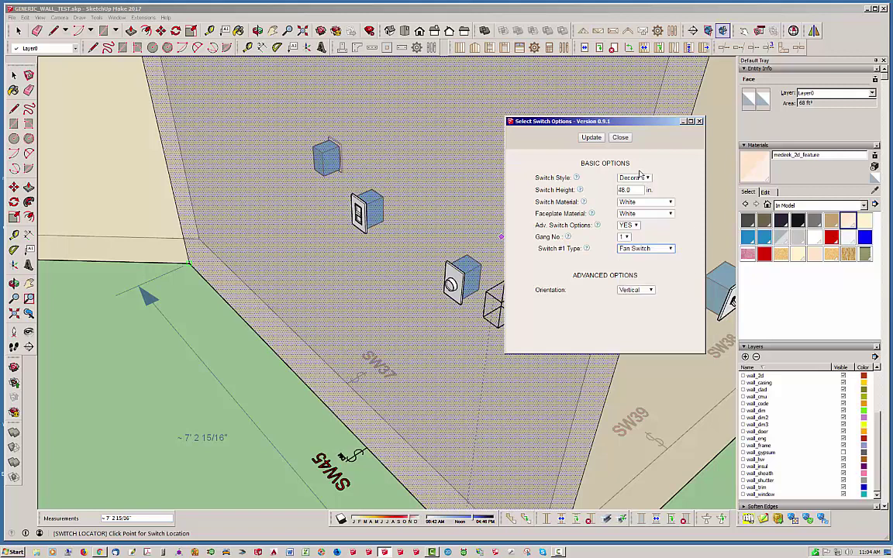
left_click(593, 139)
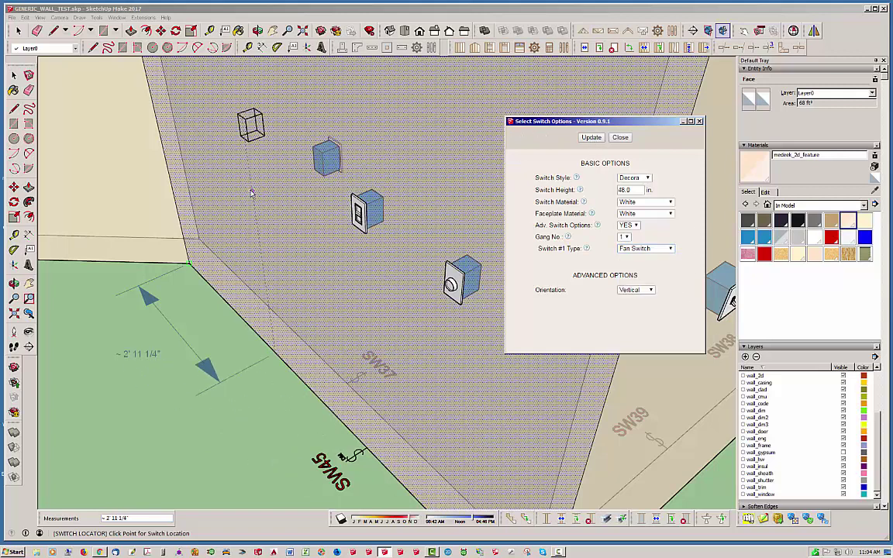
left_click(254, 177)
middle_click_drag(255, 177, 232, 395)
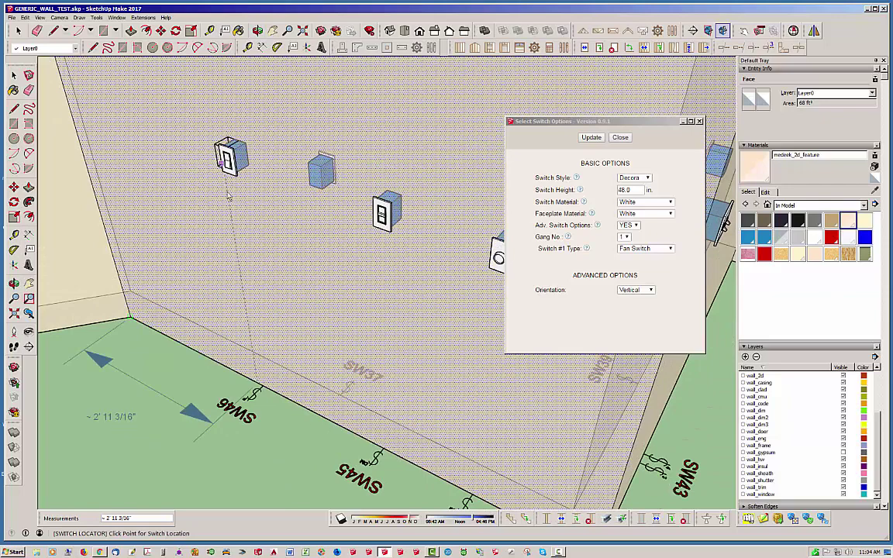
scroll(230, 404, "up", 5)
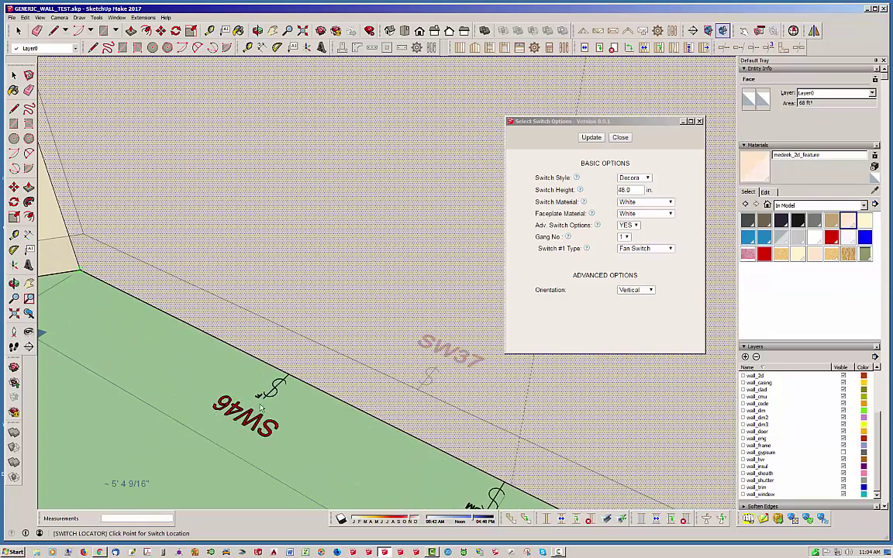
middle_click_drag(284, 410, 375, 430)
middle_click_drag(303, 427, 264, 426)
key("space")
Examine the fan and dimmer plan symbols and the placed switches along both sides of the zigzag walls.
scroll(237, 419, "up", 4)
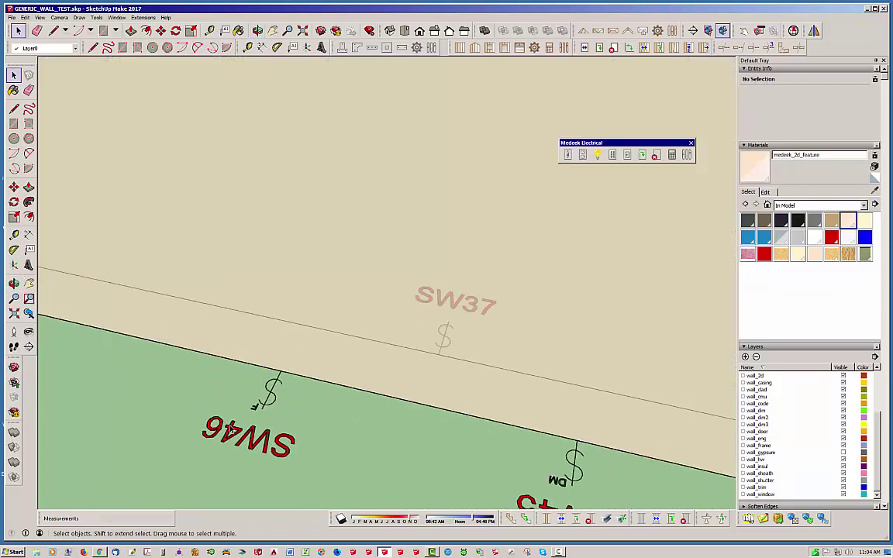
scroll(268, 379, "down", 1)
middle_click_drag(222, 344, 242, 333)
middle_click_drag(403, 285, 568, 247)
scroll(488, 372, "down", 5)
scroll(420, 392, "down", 5)
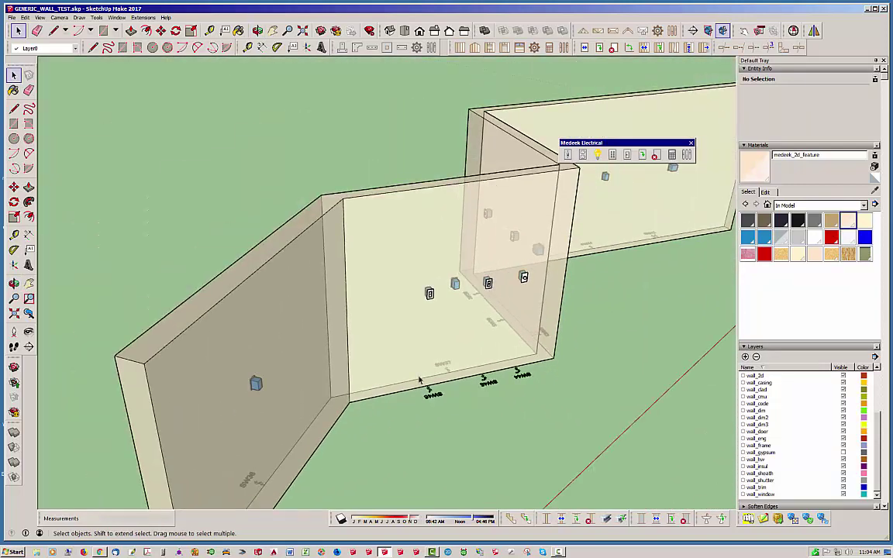
middle_click_drag(520, 367, 218, 335)
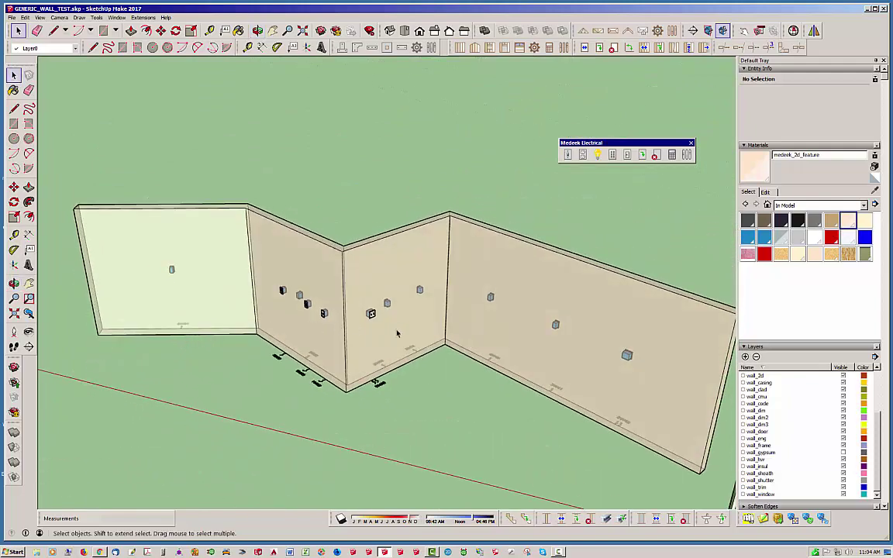
middle_click_drag(522, 339, 276, 313)
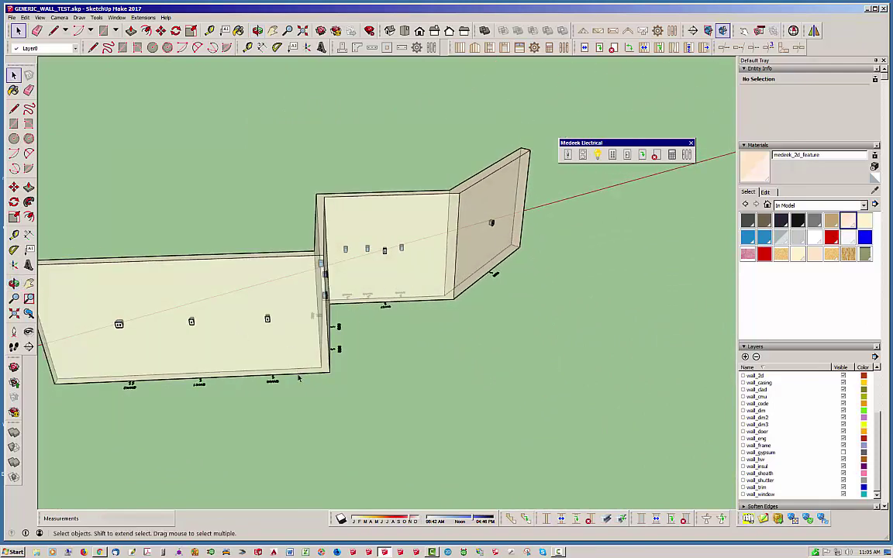
Open the zigzag wall group and inspect its axes and the switches placed along its faces.
middle_click_drag(444, 337, 343, 354)
scroll(259, 339, "up", 5)
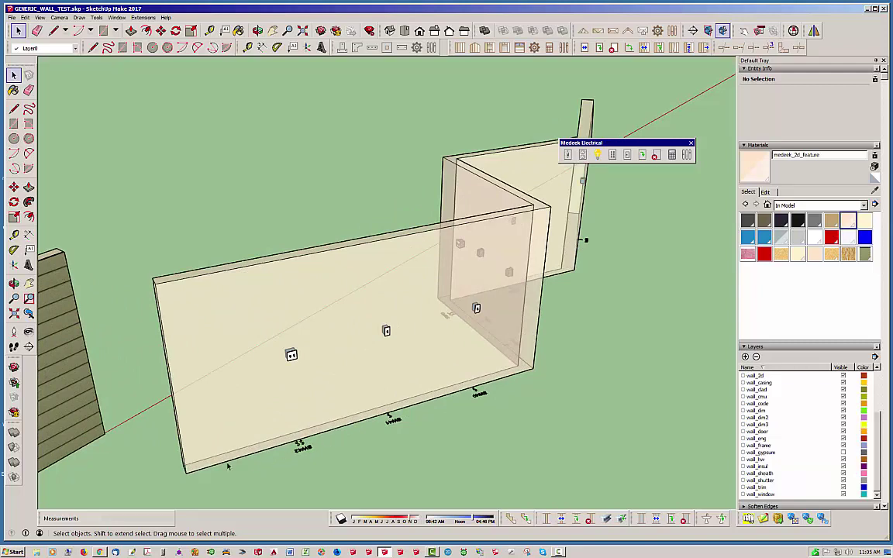
double_click(347, 385)
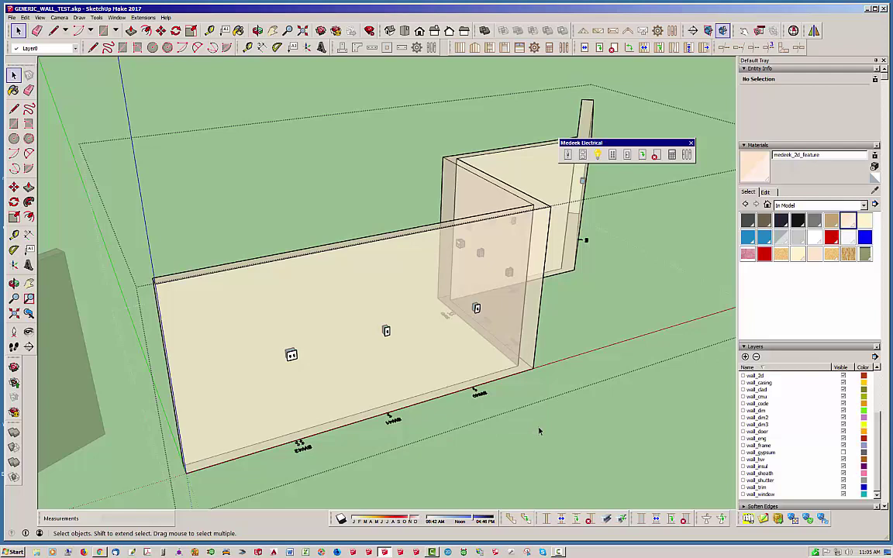
middle_click_drag(541, 431, 138, 330)
scroll(298, 309, "down", 2)
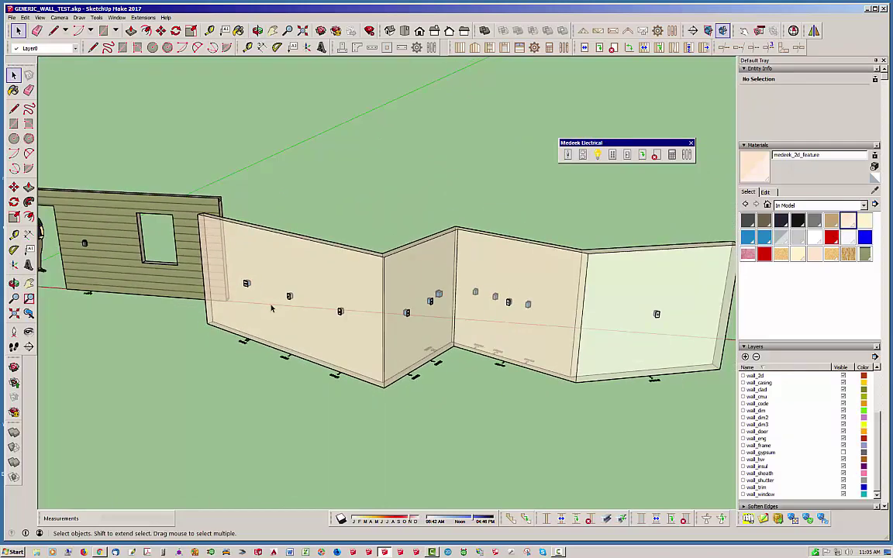
Move the zigzag wall group about 10' 1" clear of the end of the framed wall.
middle_click_drag(381, 310, 301, 372)
left_click(380, 377)
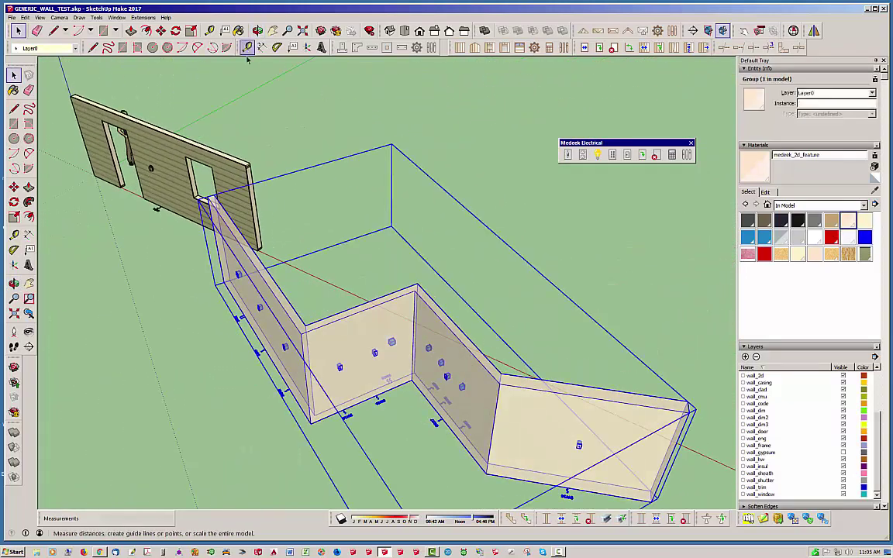
left_click(161, 30)
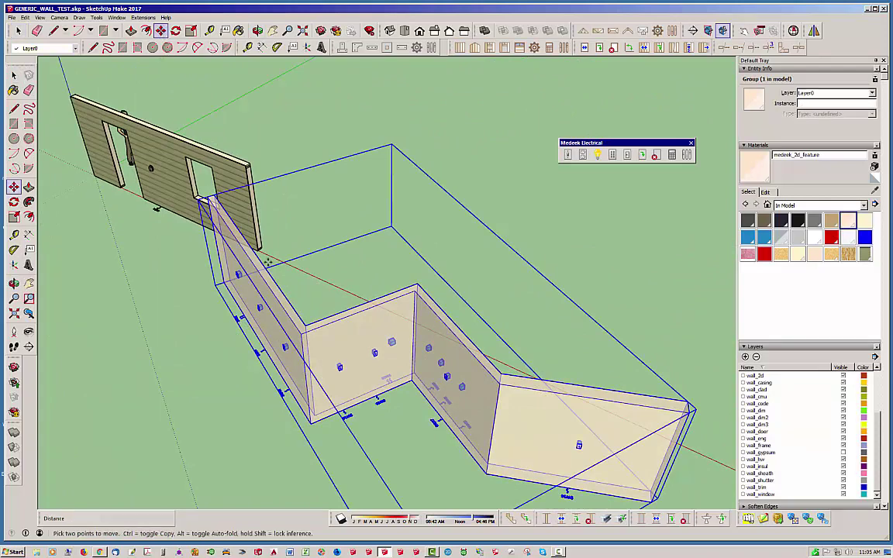
left_click(140, 439)
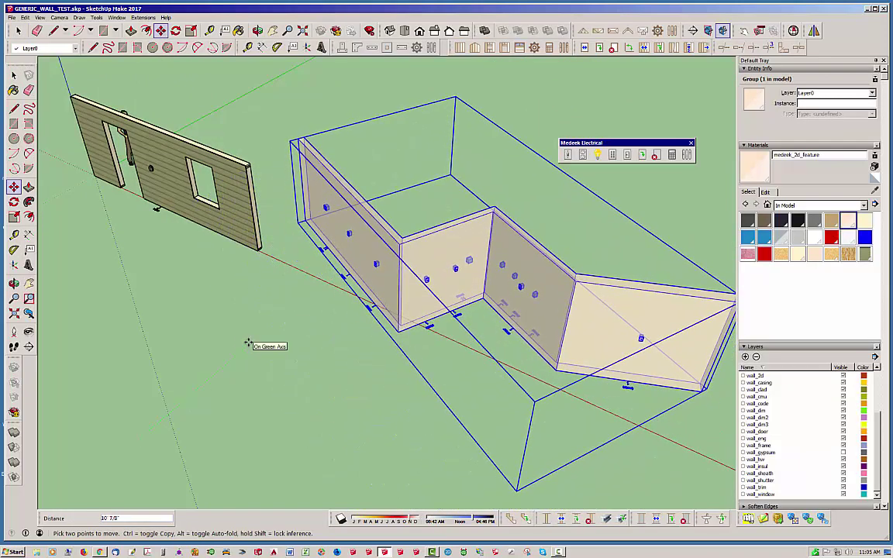
left_click(248, 343)
left_click(19, 30)
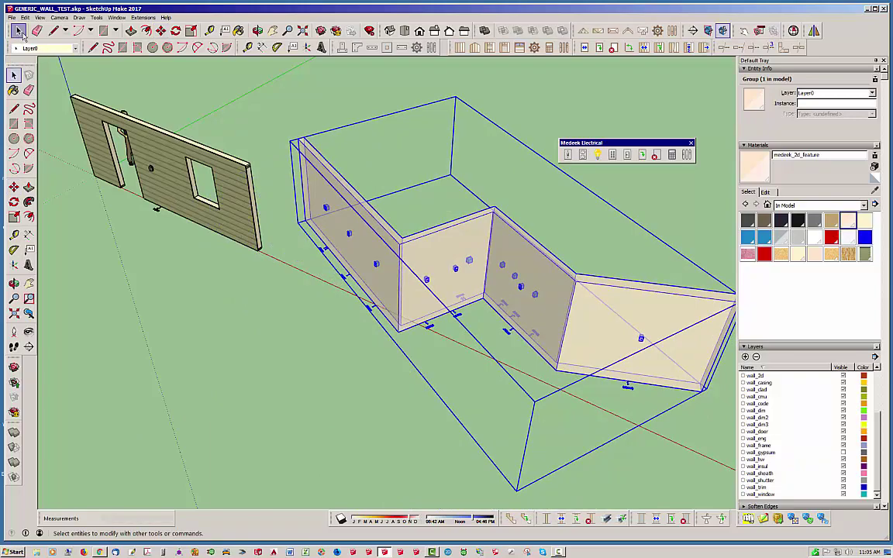
Move the framed wall assembly about 5' 8" toward its exposed-stud side.
left_click(313, 326)
middle_click_drag(237, 313, 831, 289)
left_click(549, 376)
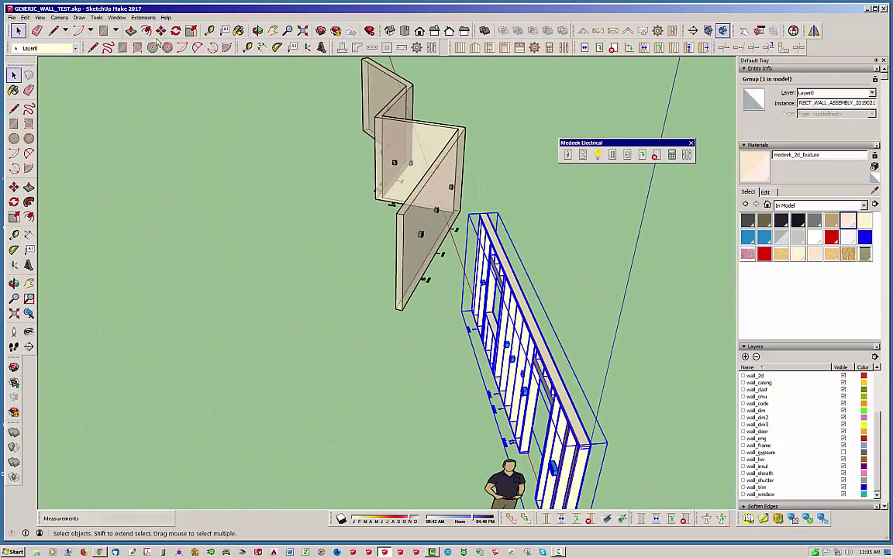
left_click(412, 383)
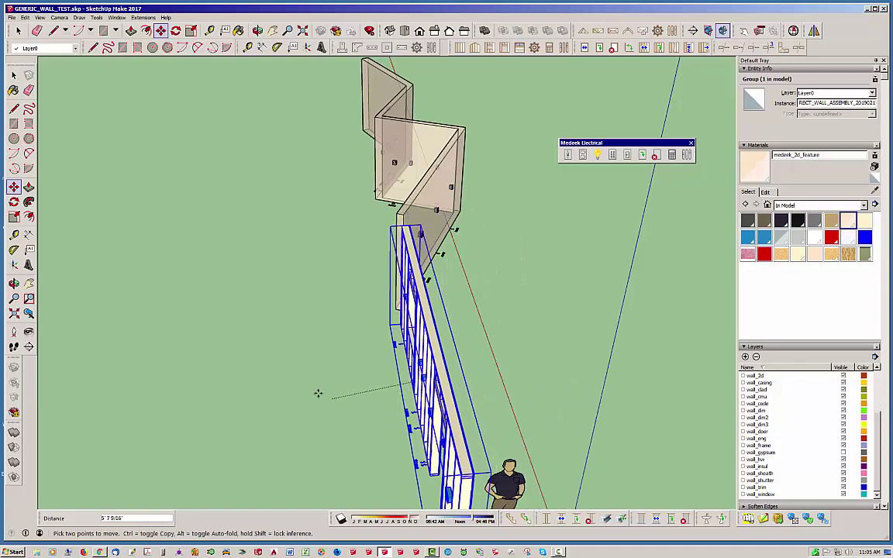
left_click(316, 391)
middle_click_drag(331, 391, 421, 343)
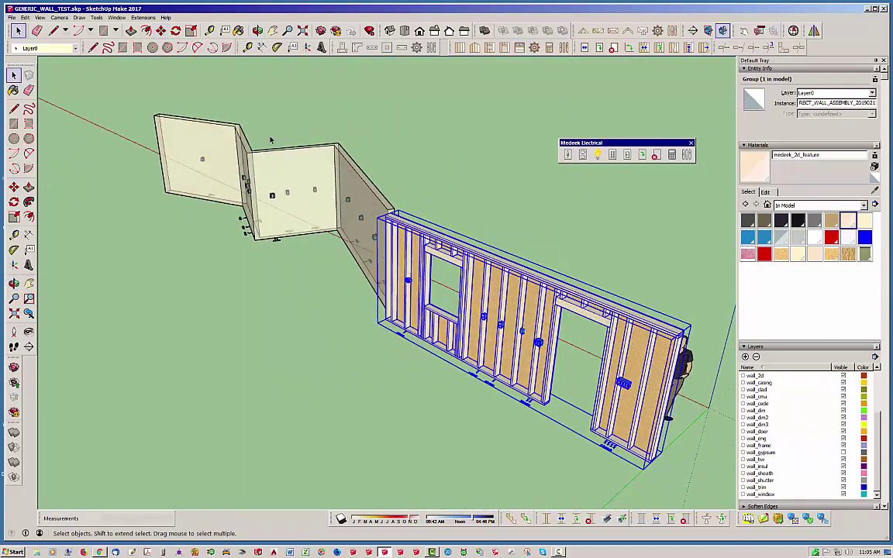
Clear the selection and try to edit the placed electrical components parametrically.
left_click(273, 297)
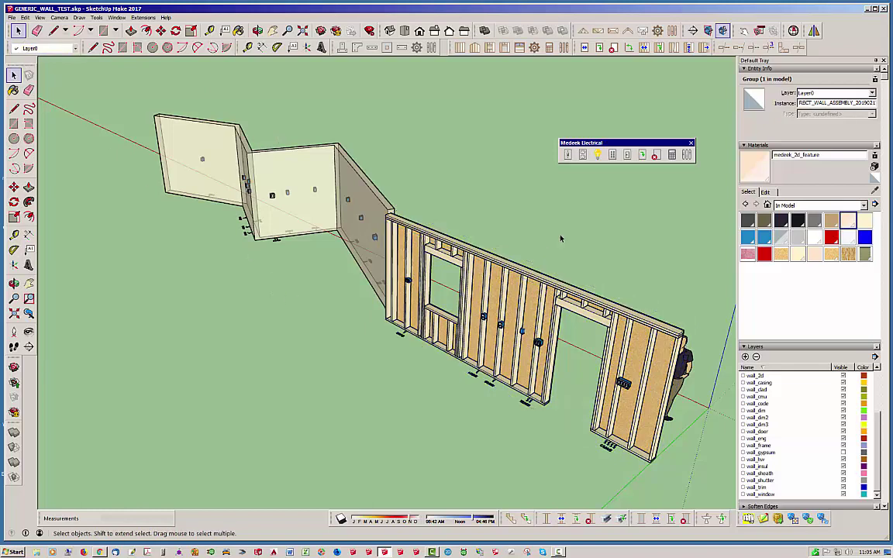
left_click(642, 154)
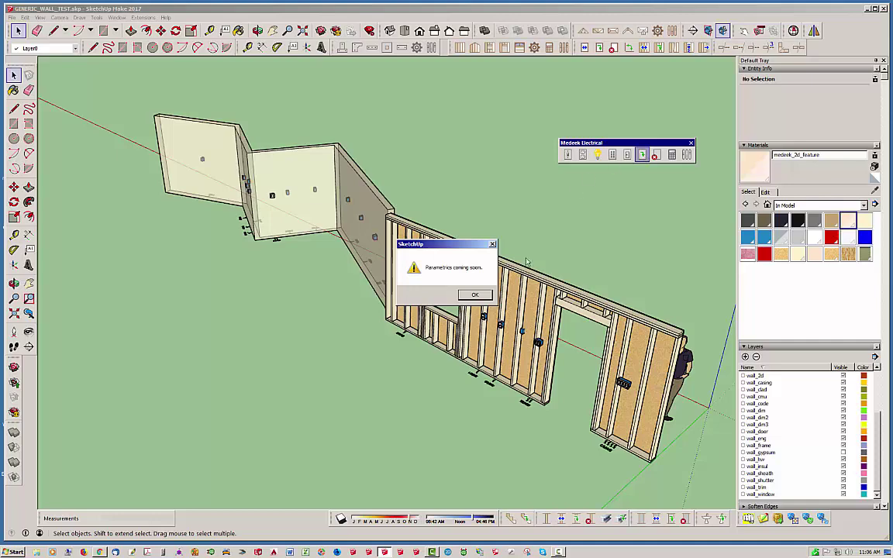
left_click(474, 296)
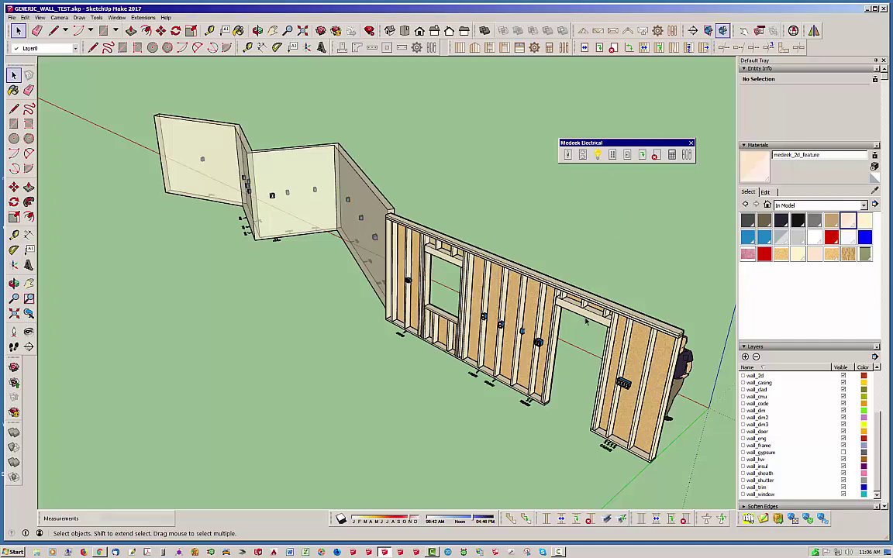
Delete the multi-gang switch beside the doorway and the switches between the doorway and the window on the framed wall.
middle_click_drag(643, 379, 611, 353)
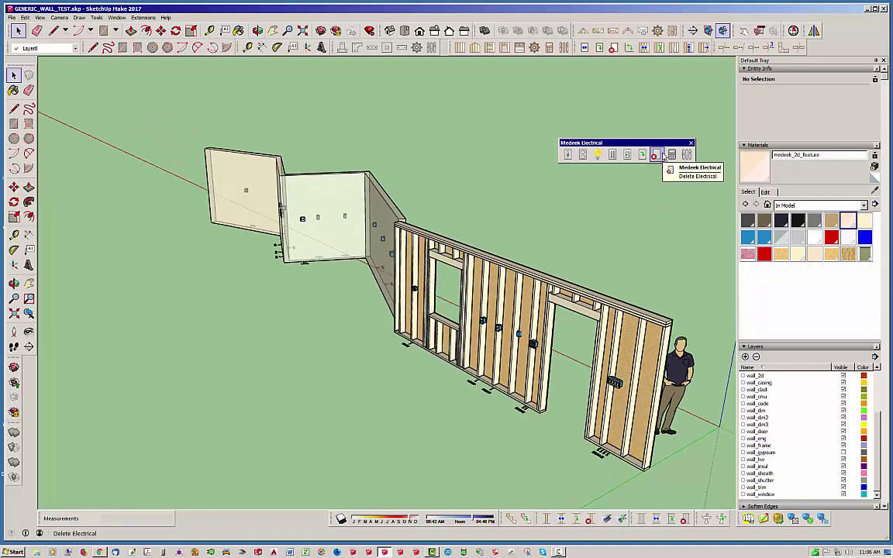
left_click(658, 156)
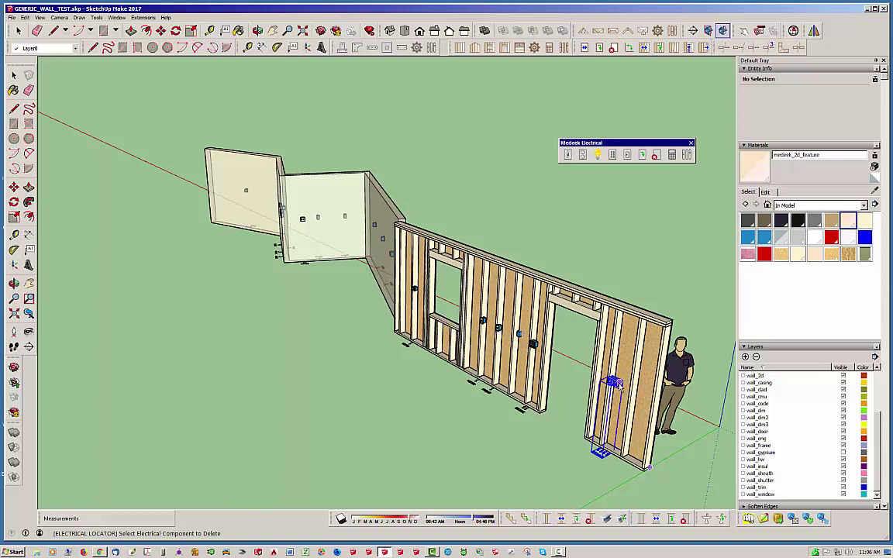
left_click(613, 382)
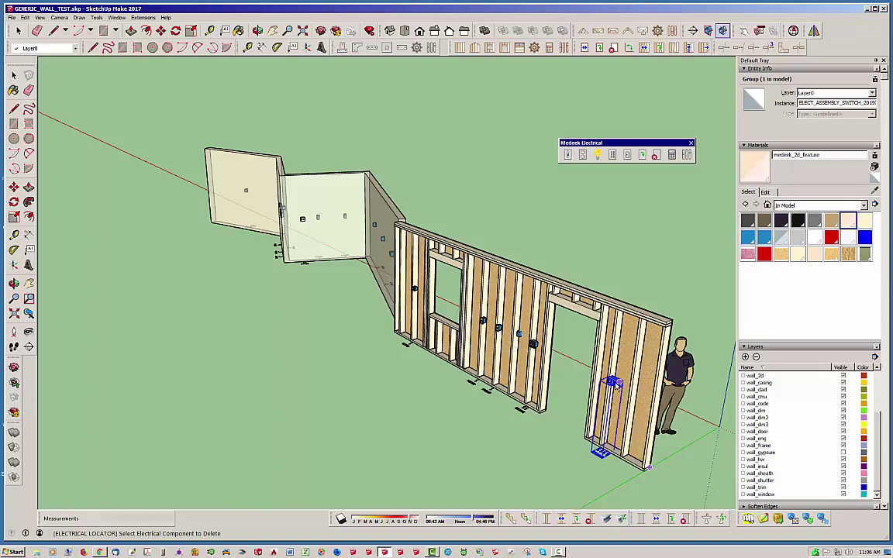
left_click(534, 344)
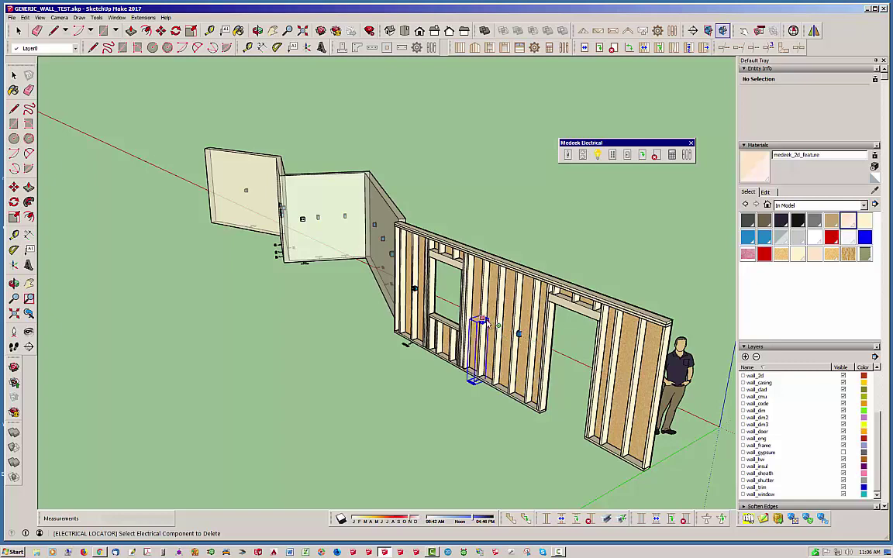
Delete the fan and dimmer switches on the zigzag wall and the two-gang 3-way/4-way switch around the corner.
middle_click_drag(350, 262, 461, 252)
scroll(115, 218, "up", 4)
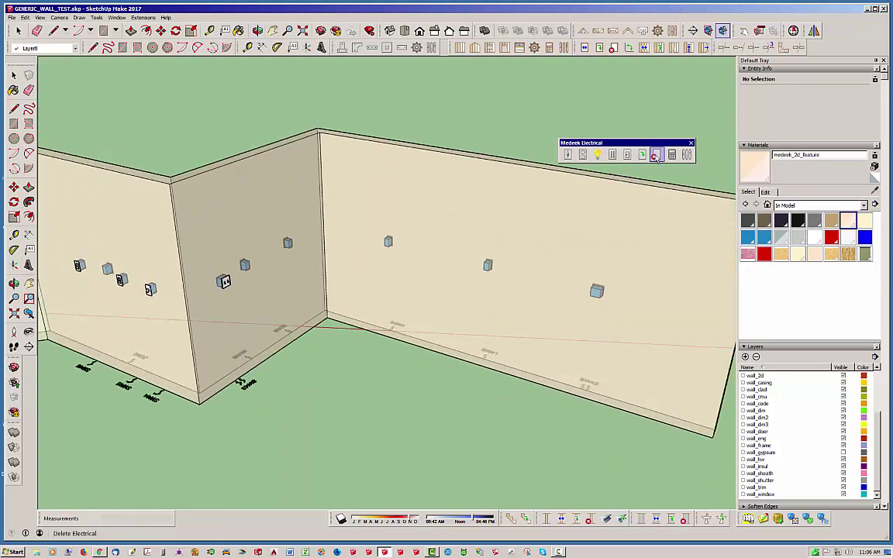
left_click(151, 293)
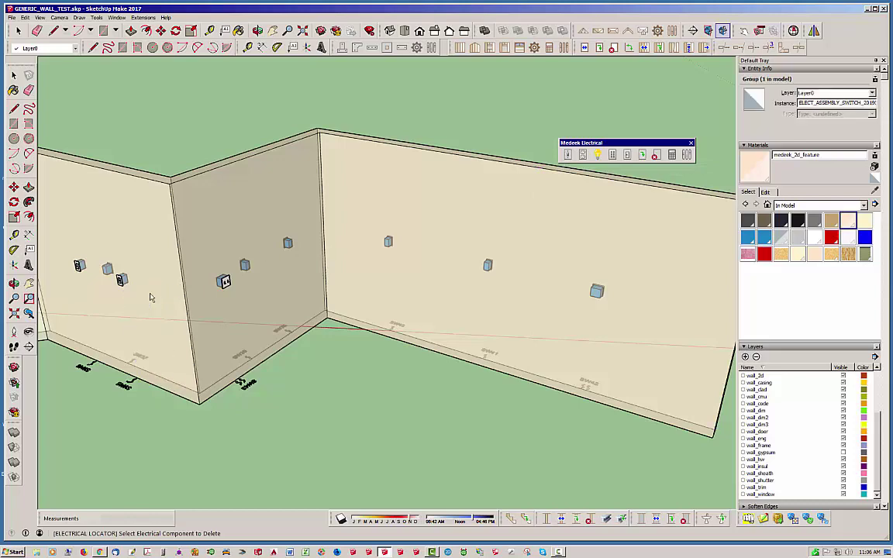
left_click(120, 279)
left_click(79, 267)
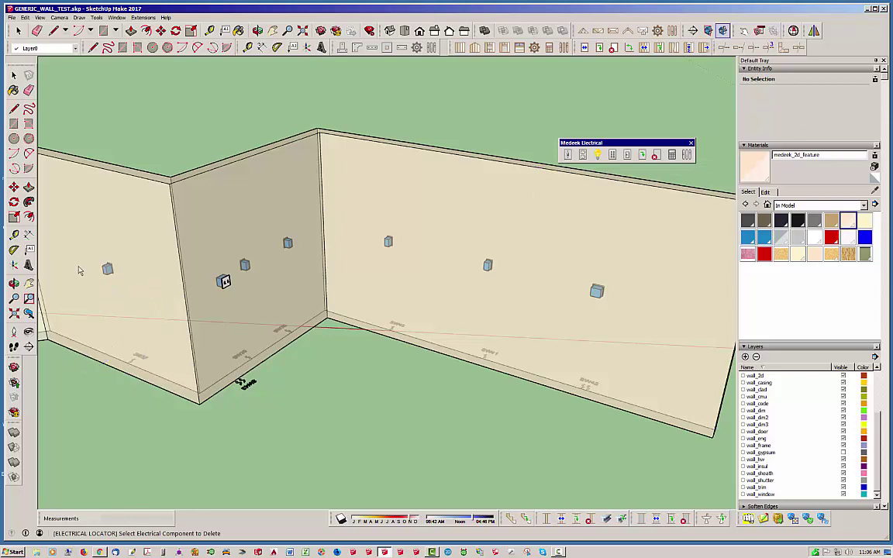
left_click(226, 281)
Delete the two-gang switch and the switch nearest the corner on the zigzag segment closest to the framed wall.
middle_click_drag(515, 286, 165, 309)
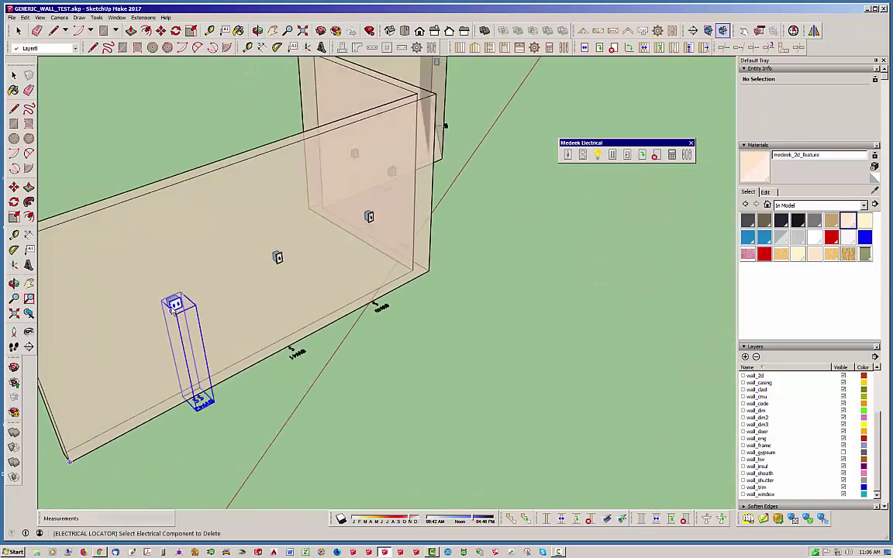
left_click(169, 306)
scroll(504, 252, "down", 5)
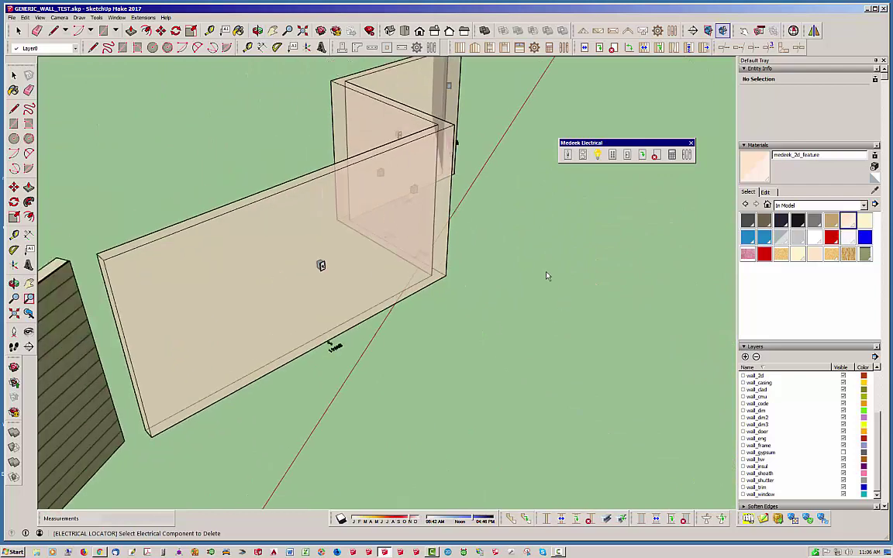
middle_click_drag(320, 311, 201, 352)
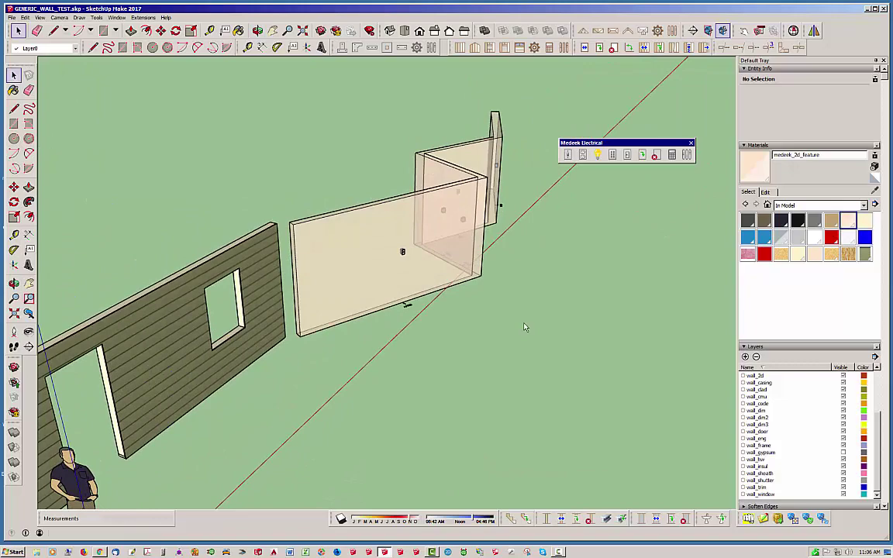
middle_click_drag(577, 317, 558, 279)
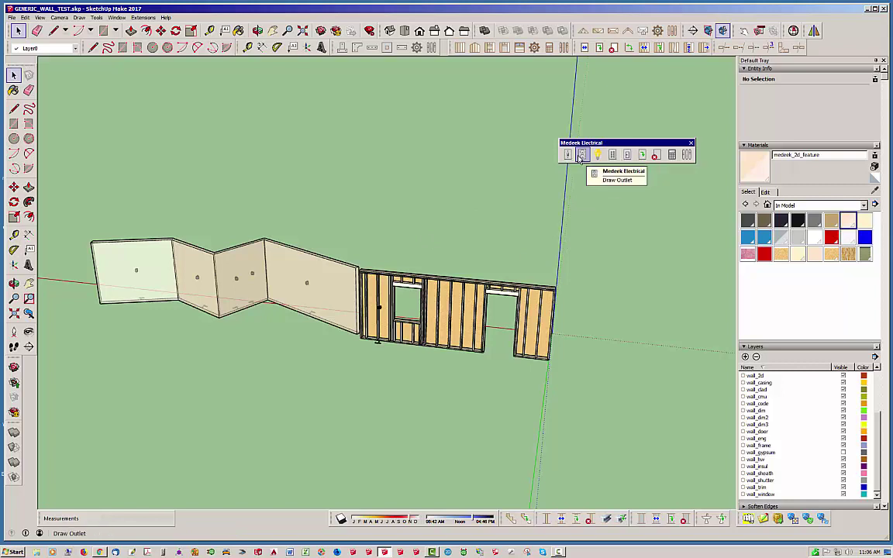
left_click(302, 264)
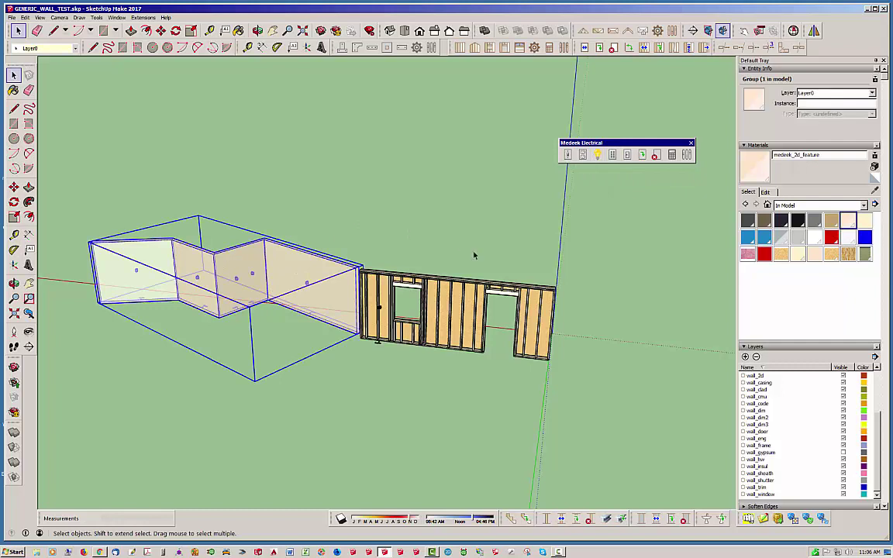
left_click(598, 203)
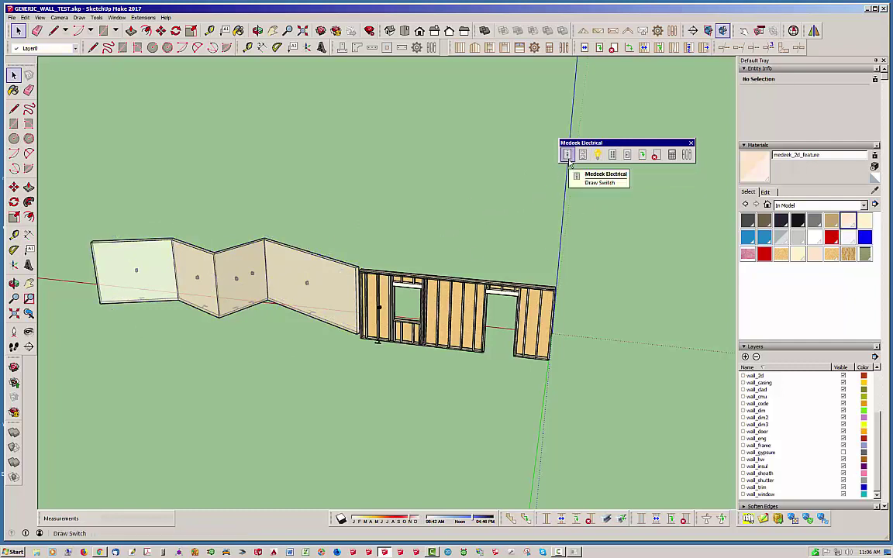
Place a duplex outlet on the framed wall's stud beside the window, about 11' 10" from the wall's doorway end.
left_click(601, 12)
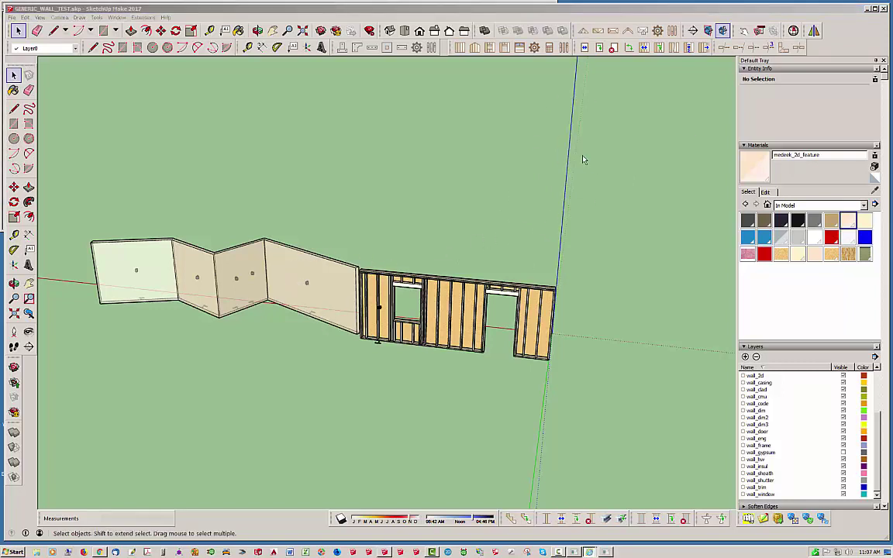
left_click(583, 154)
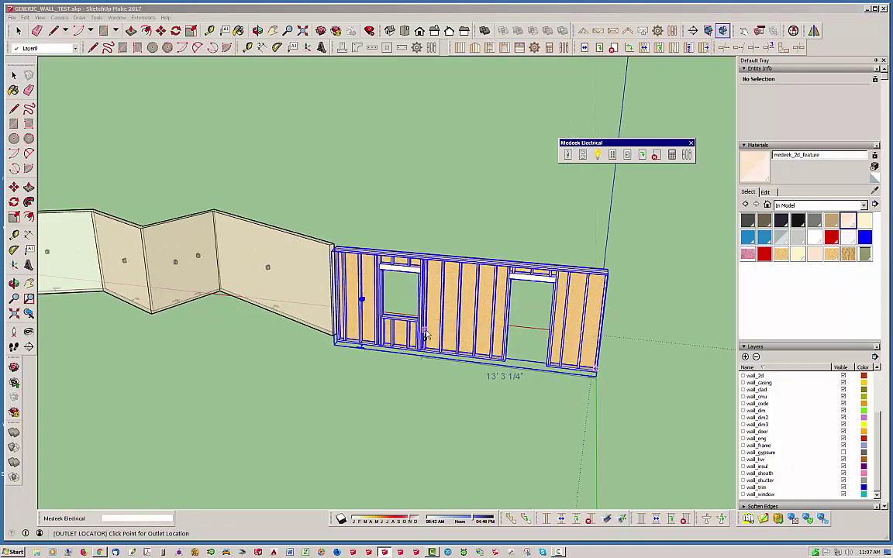
mouse_move(459, 329)
middle_mouse_down()
mouse_move(485, 322)
mouse_move(465, 323)
middle_mouse_up()
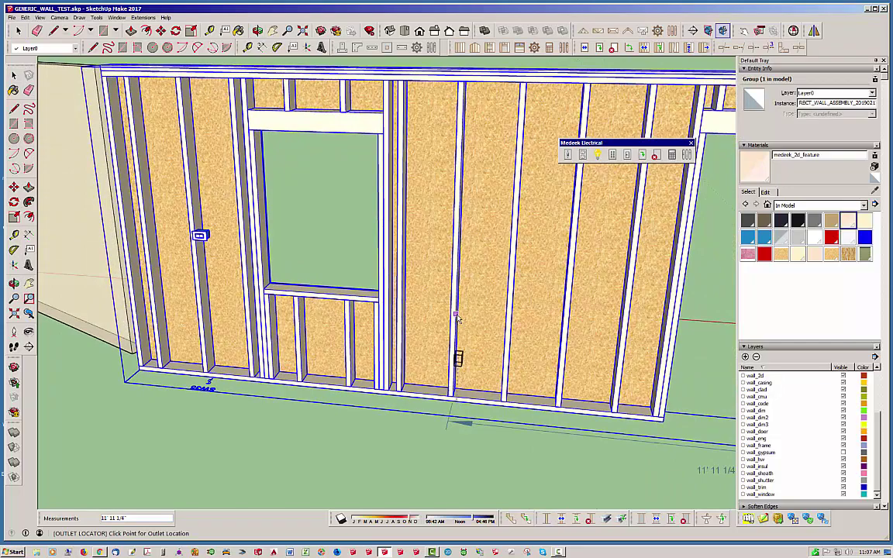
left_click(462, 319)
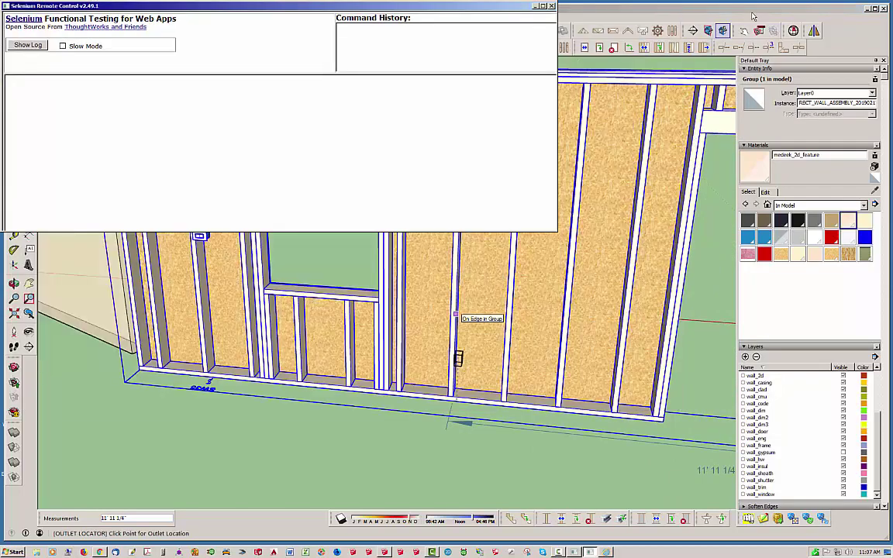
left_click(455, 334)
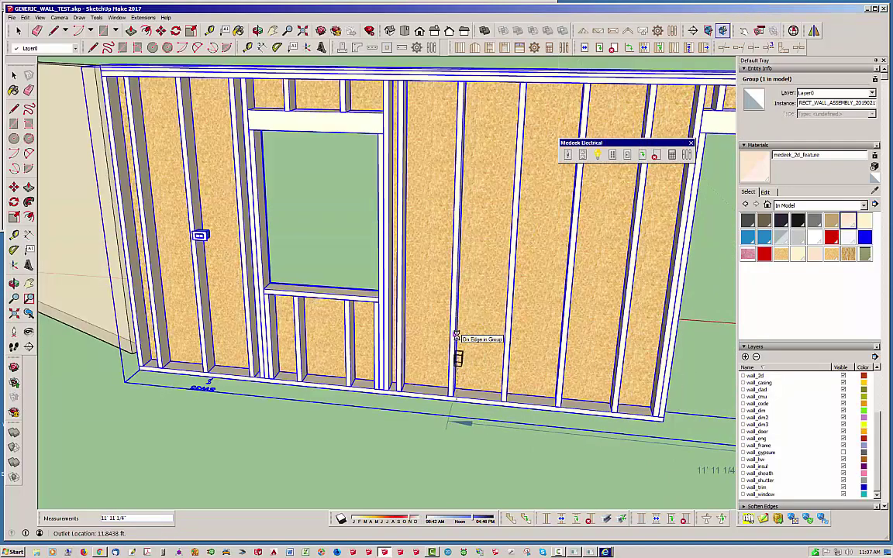
key("space")
scroll(438, 395, "up", 6)
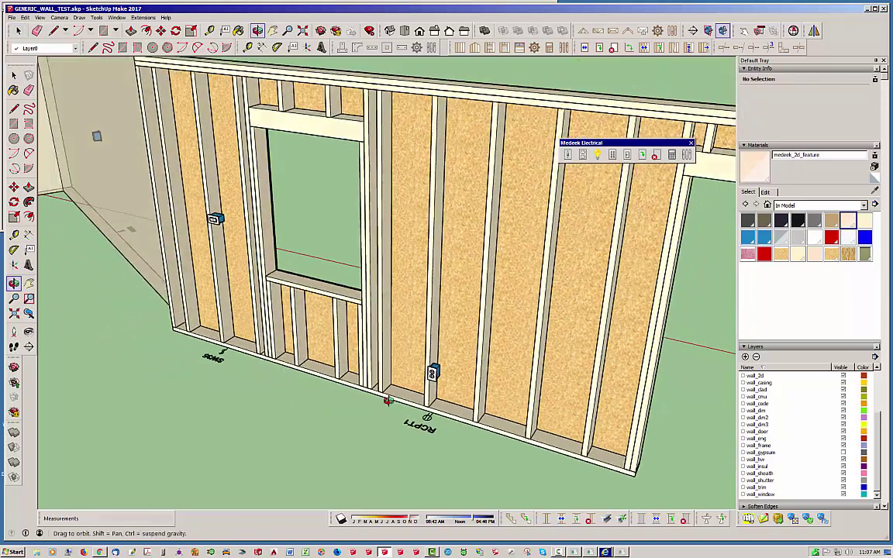
scroll(433, 402, "up", 1)
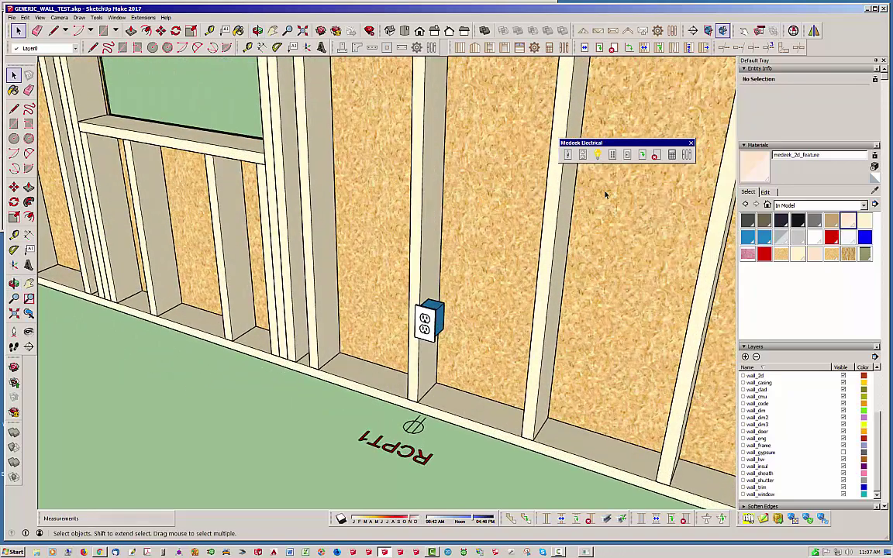
Start drawing a light on the framed wall and bring up the available light fixture choices.
left_click(597, 155)
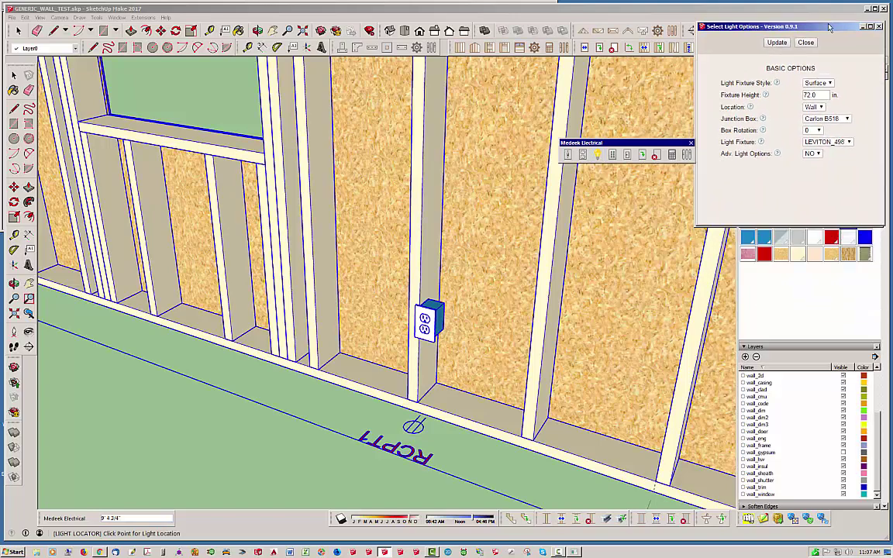
scroll(545, 208, "down", 5)
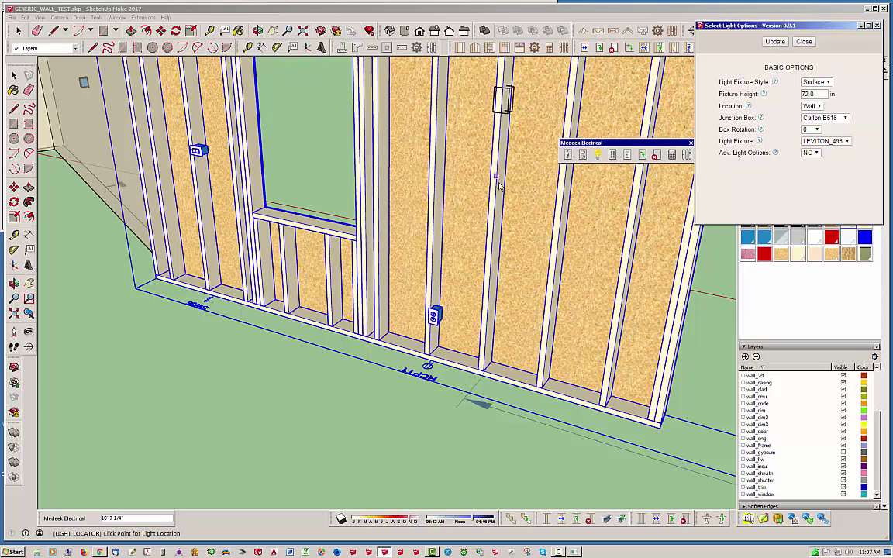
scroll(504, 195, "up", 2)
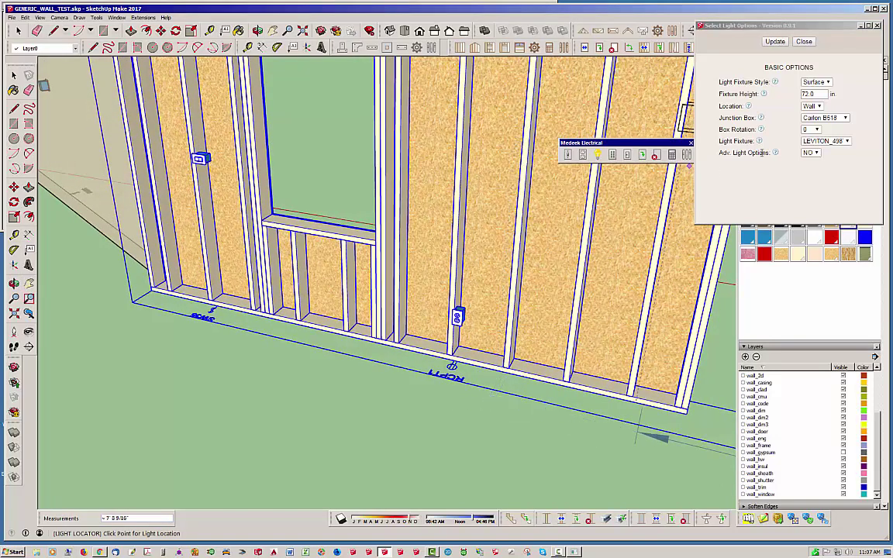
left_click(847, 141)
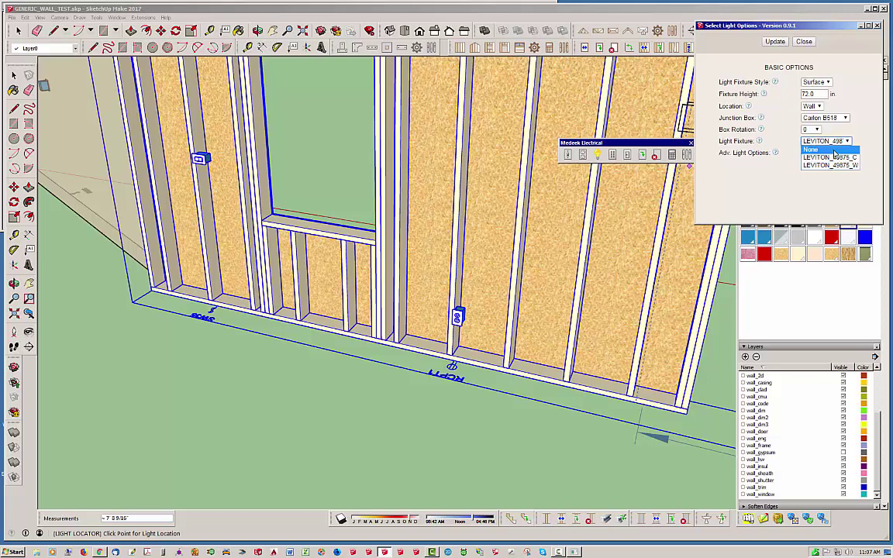
Try placing a surface wall light with 0 box rotation at the stud next to the outlet's stud, and undo it.
left_click(524, 126)
middle_click_drag(526, 127, 376, 215)
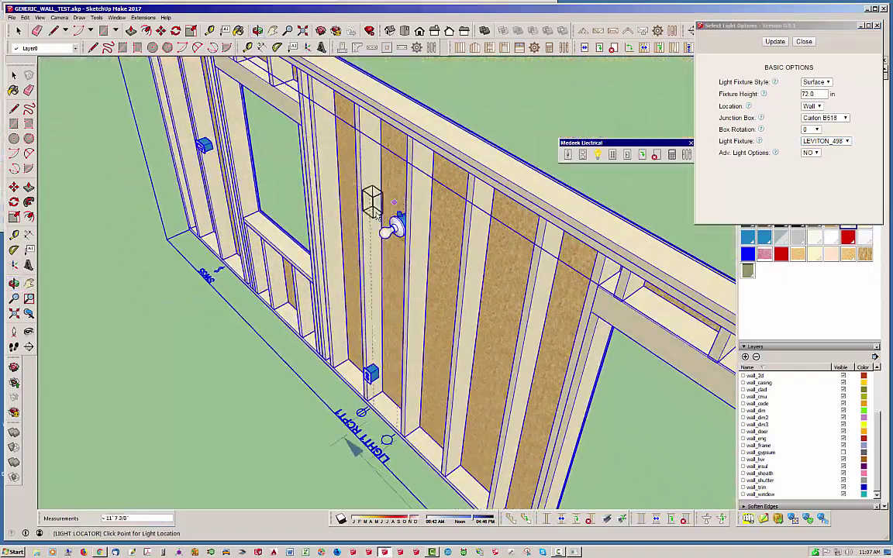
scroll(375, 214, "up", 1)
middle_click_drag(413, 244, 514, 194)
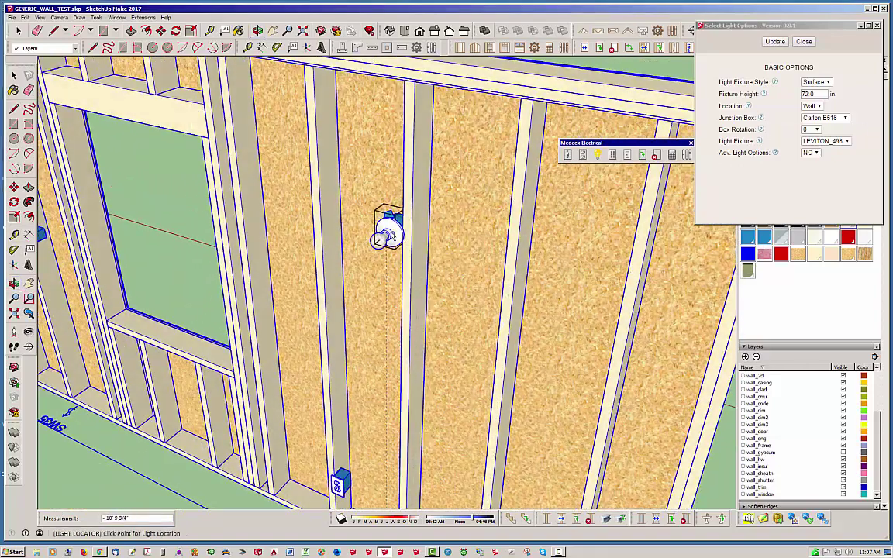
left_click(25, 17)
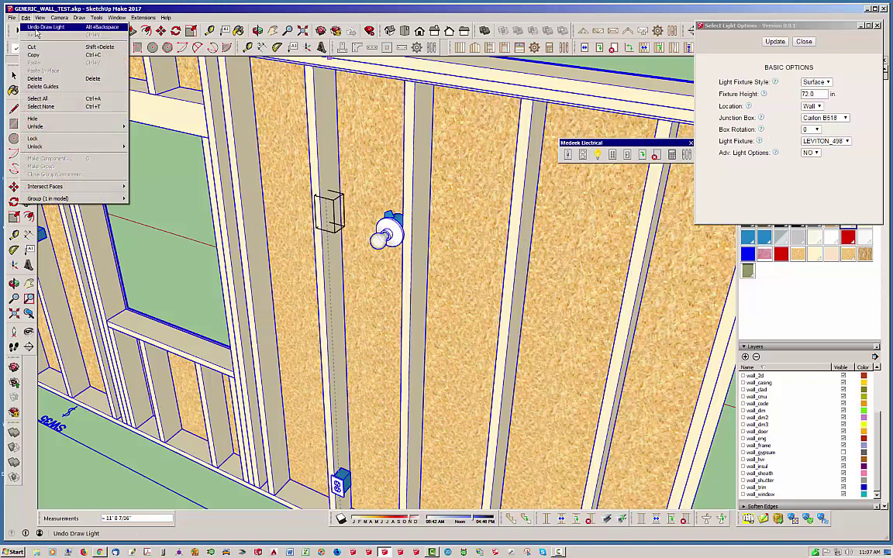
left_click(35, 28)
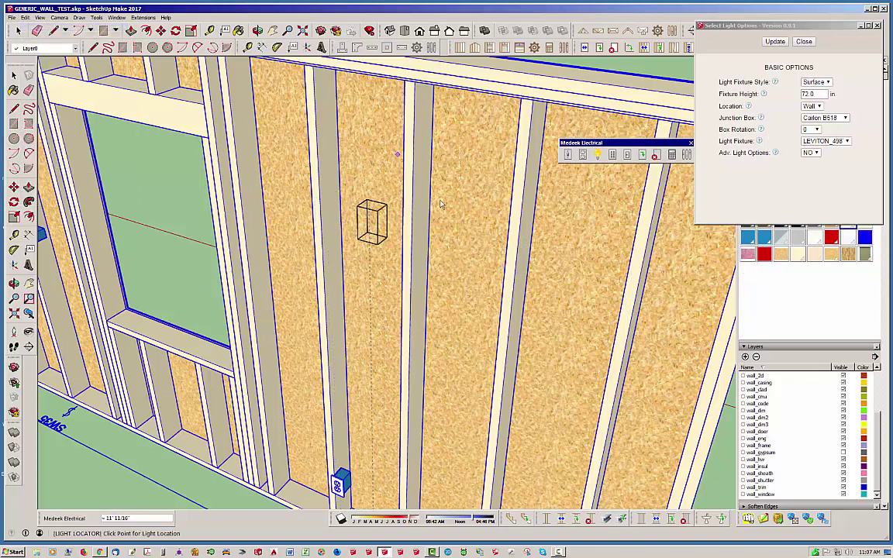
Set the box rotation to 180 and place a light on the near side of the next stud past the outlet, about 10' 9".
left_click(813, 130)
left_click(808, 153)
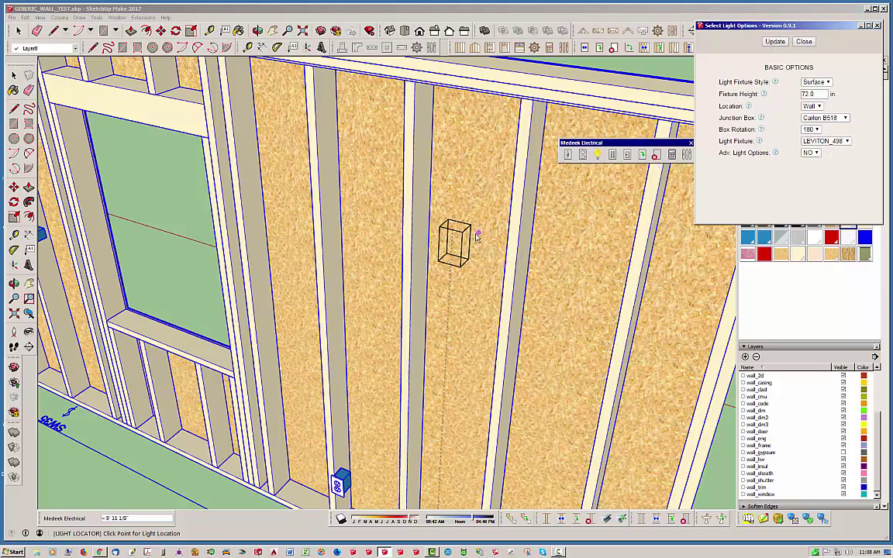
middle_click_drag(465, 236, 490, 219)
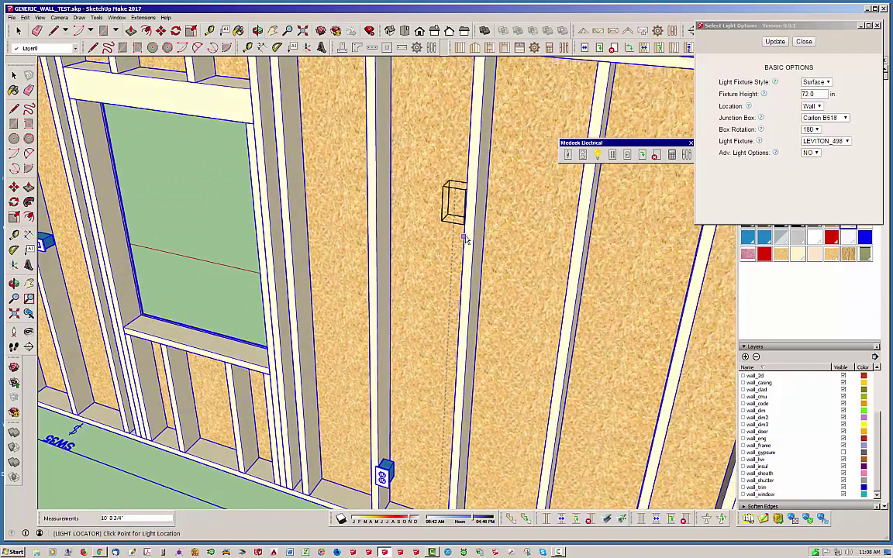
left_click(464, 237)
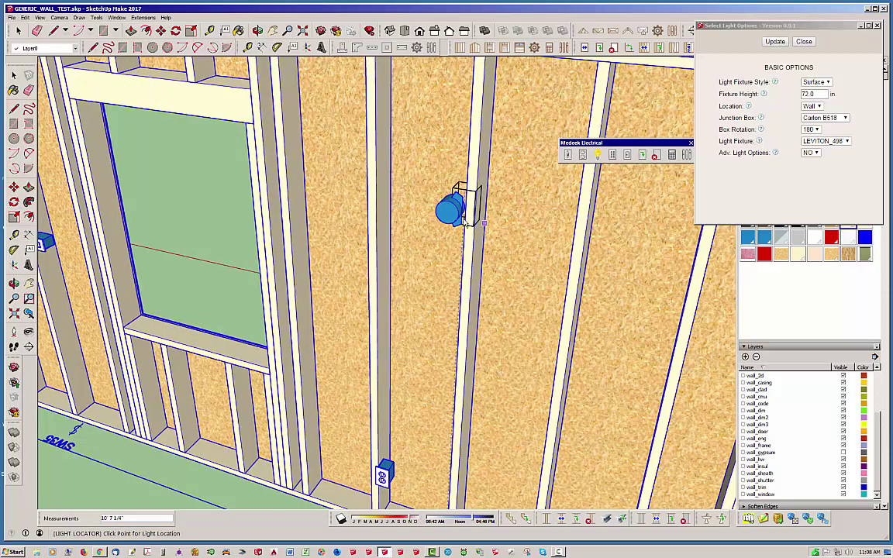
middle_click_drag(465, 238, 329, 261)
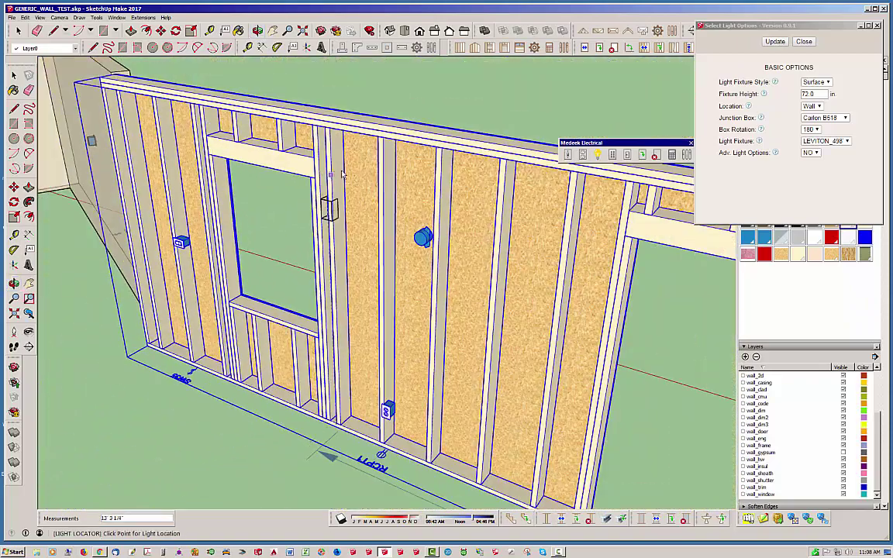
Place a second light with 180 box rotation at the following stud toward the doorway and finish placing lights.
left_click(491, 282)
scroll(484, 318, "up", 4)
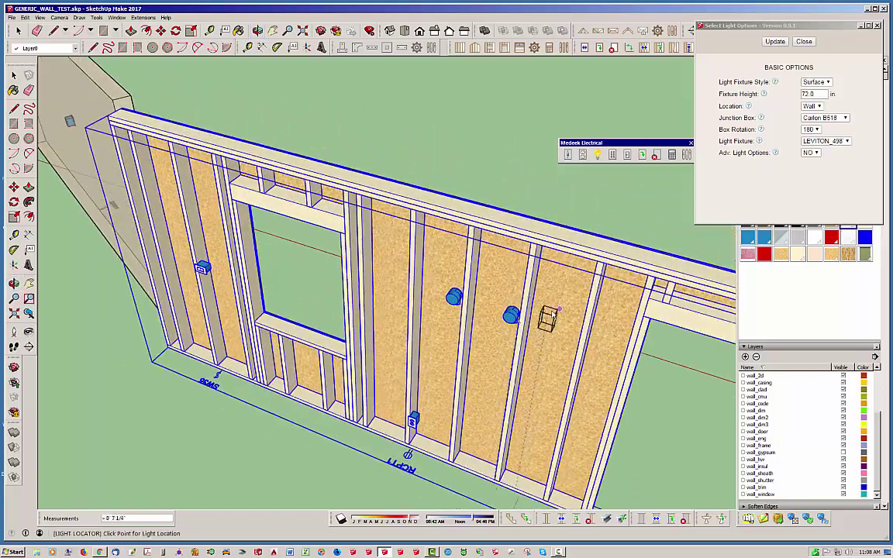
scroll(533, 312, "up", 3)
middle_click_drag(546, 310, 477, 257)
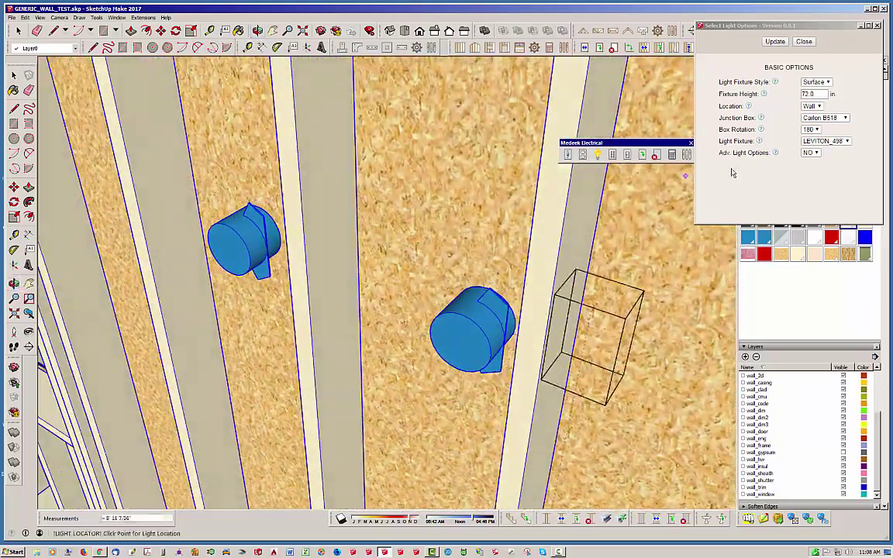
key("space")
scroll(364, 207, "down", 6)
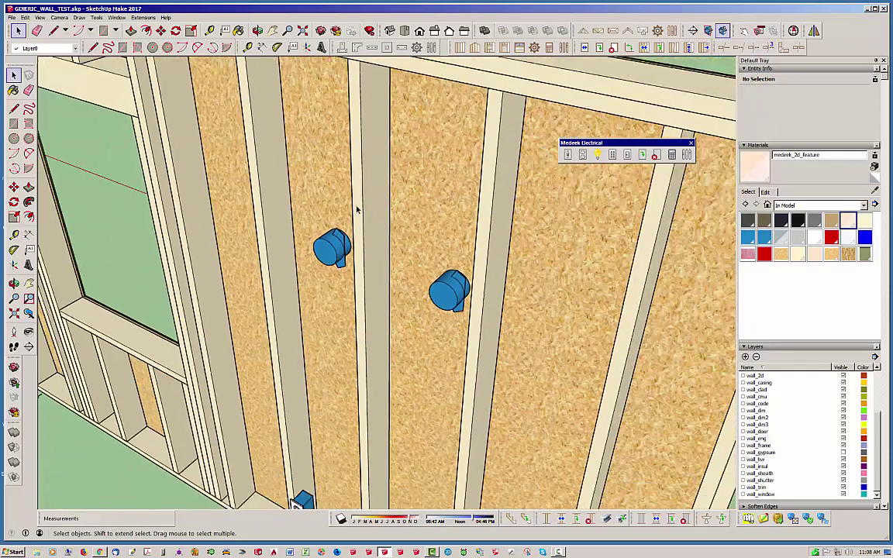
Draw another surface light with 180 box rotation on the framed wall's last stud before the doorway, about 7' 11" along the wall.
middle_click_drag(405, 193, 478, 251)
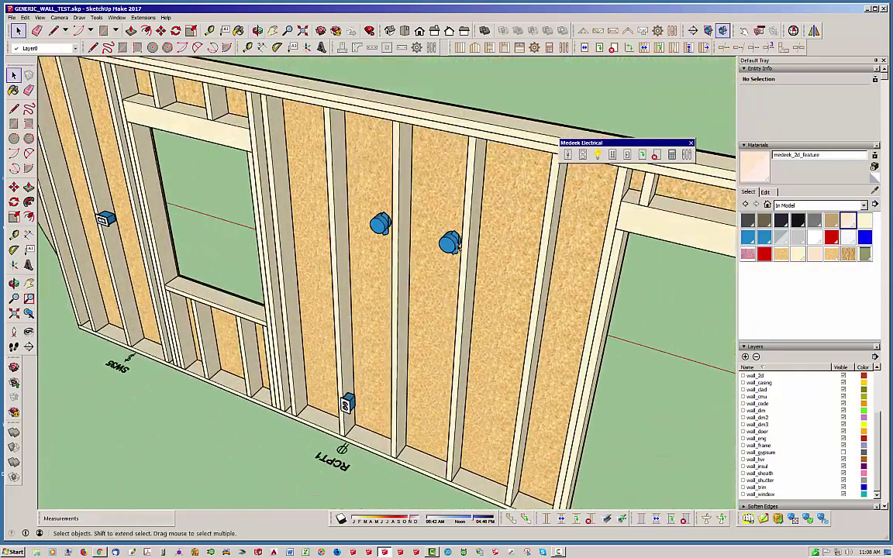
double_click(453, 246)
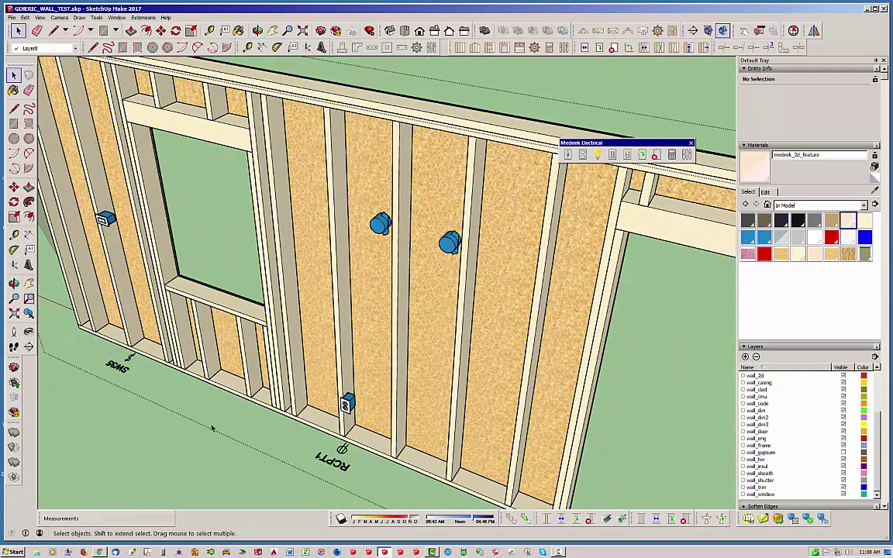
left_click(449, 245)
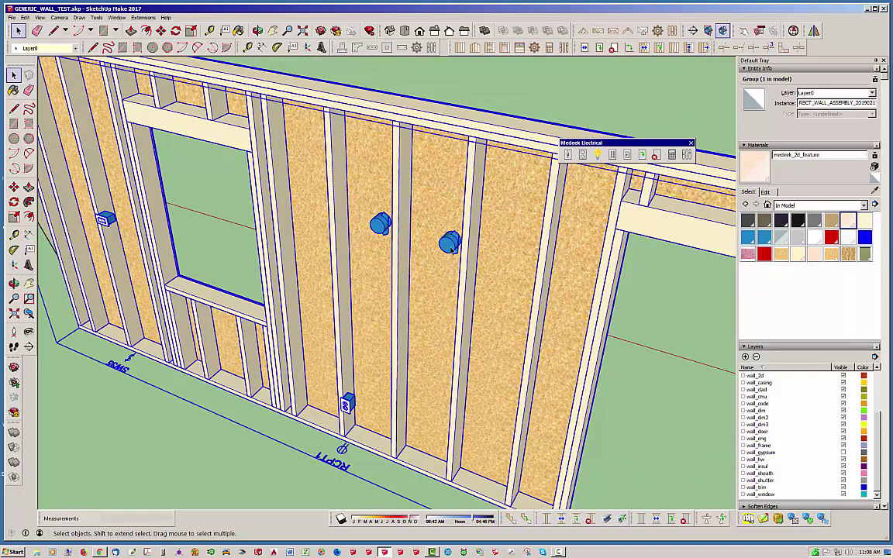
left_click(597, 154)
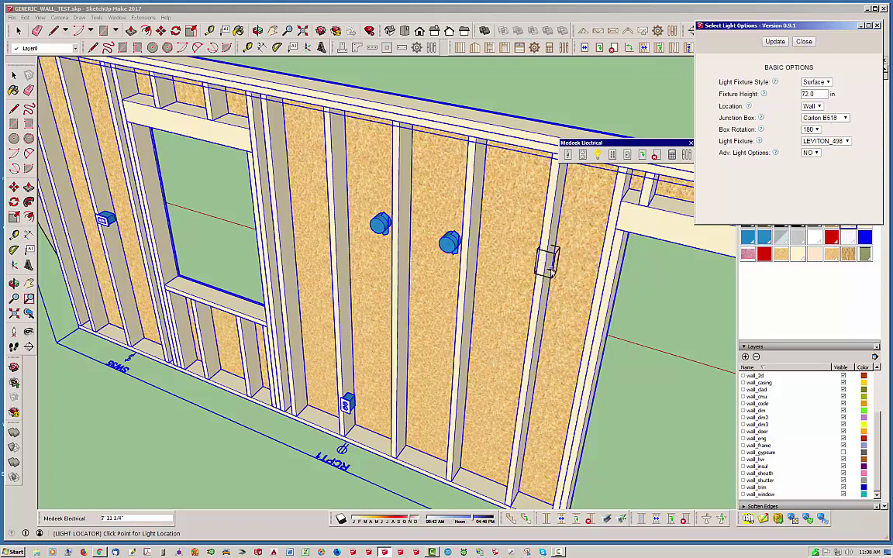
middle_click_drag(549, 267, 594, 266)
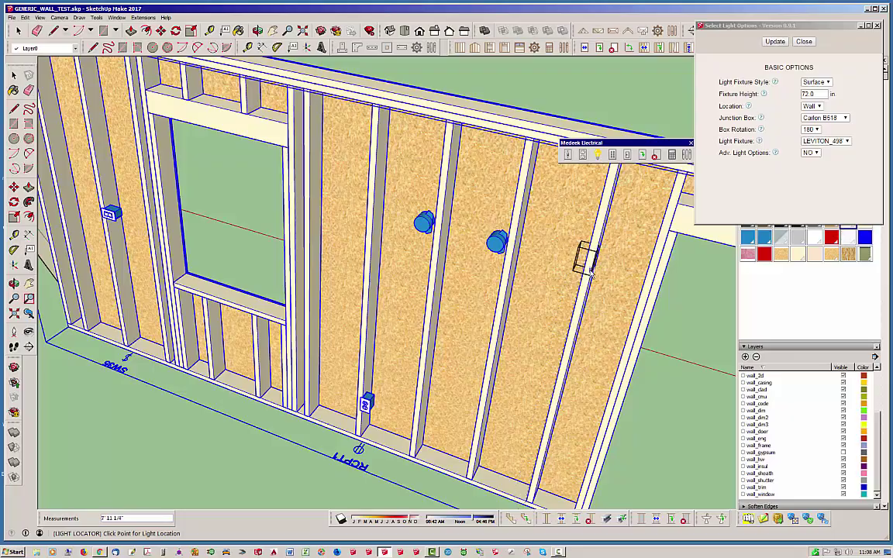
left_click(584, 267)
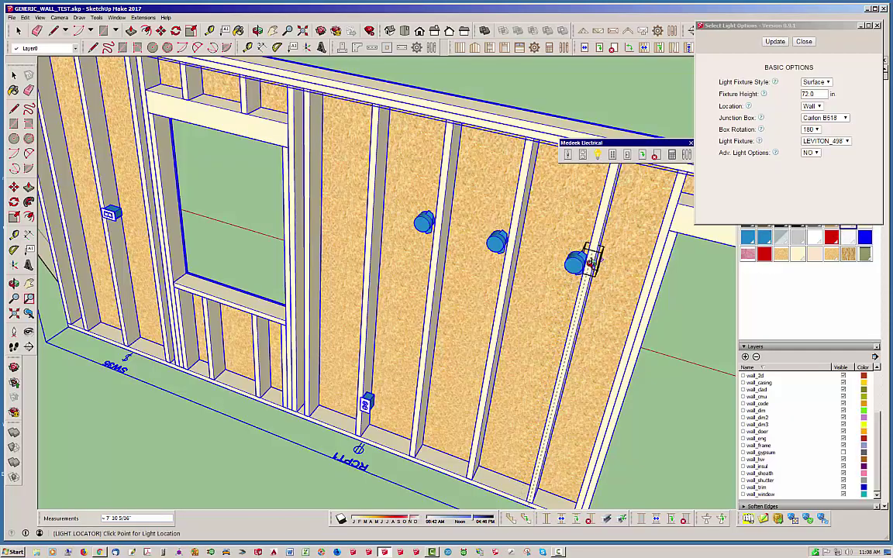
middle_click_drag(590, 255, 543, 224)
key("space")
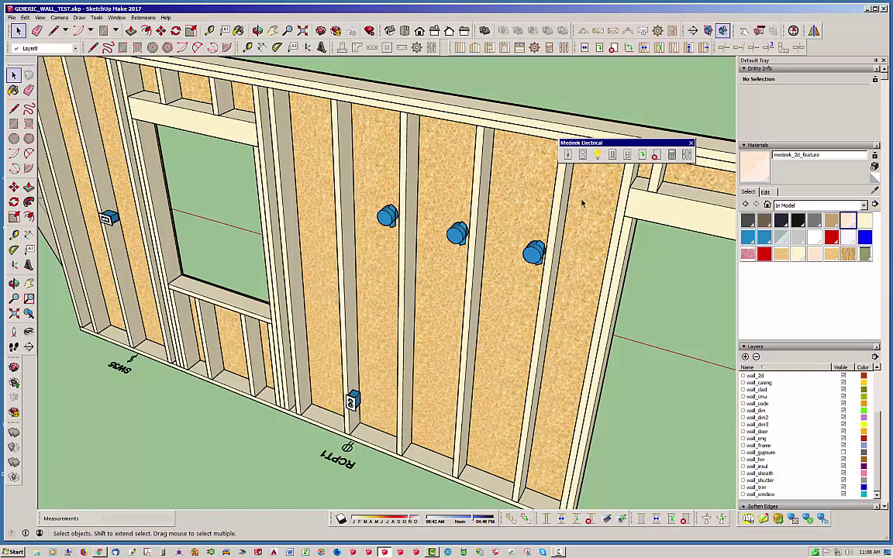
middle_click_drag(408, 252, 728, 263)
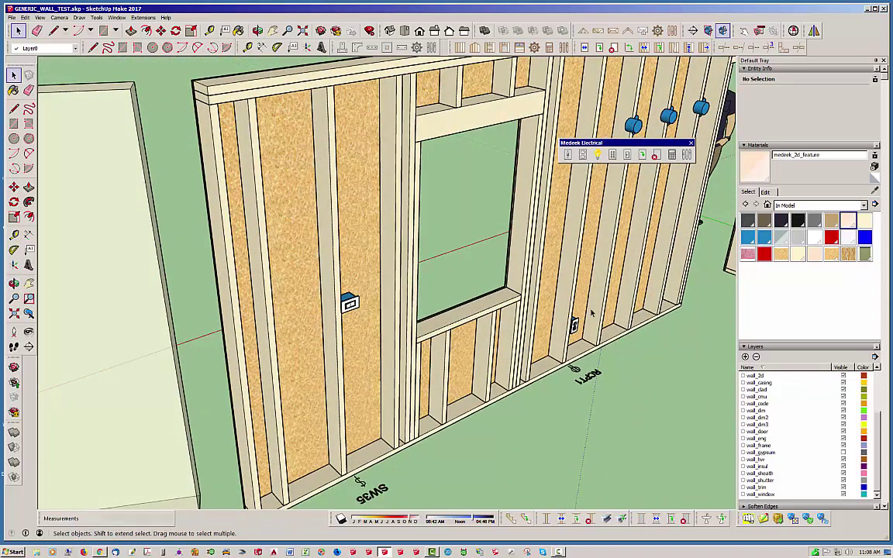
scroll(590, 310, "down", 1)
middle_click_drag(416, 261, 276, 241)
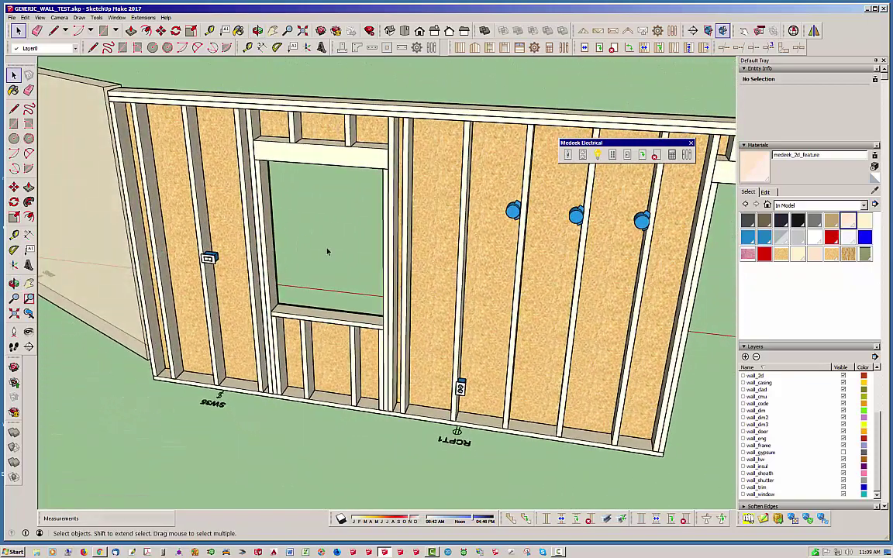